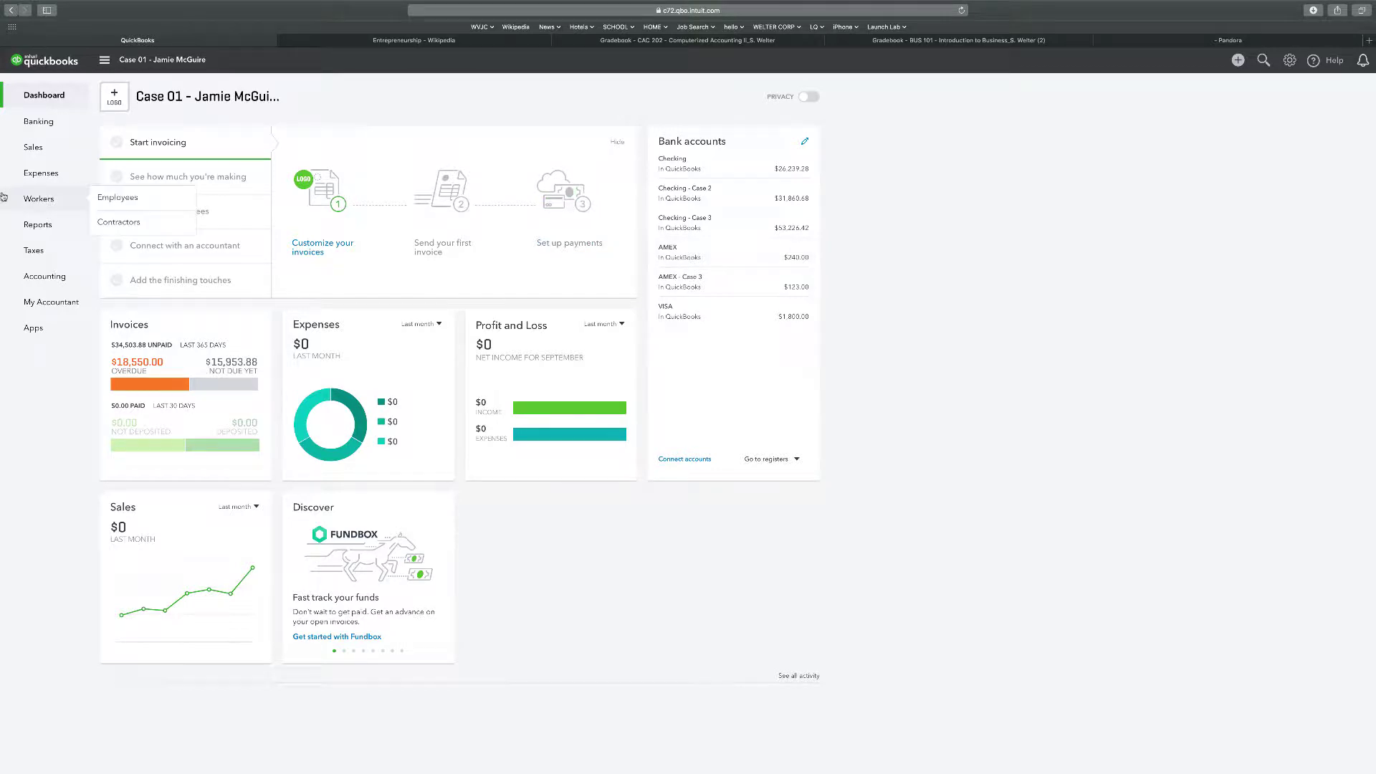
# Change the company name from Case 01 to Case 02 in Account and Settings and save it
pyautogui.click(158, 104)
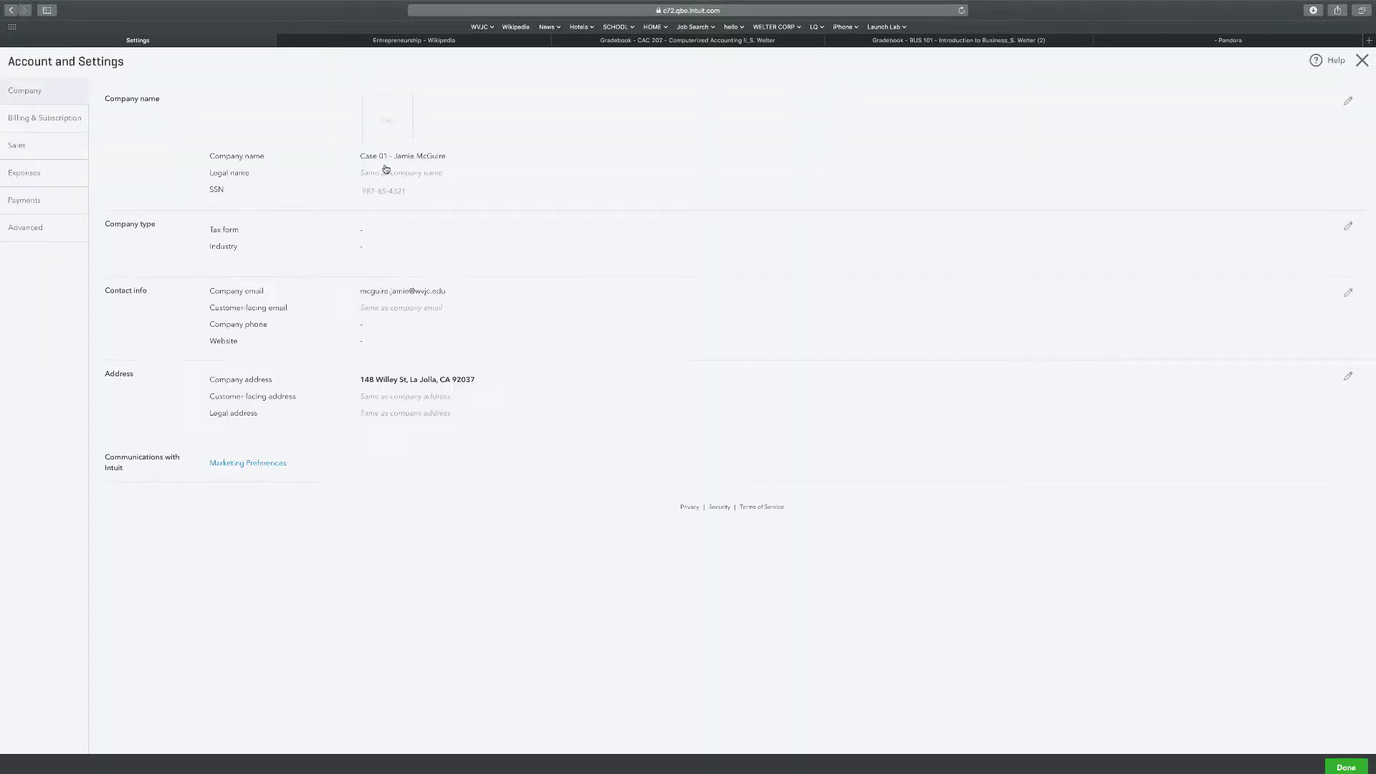
pyautogui.click(383, 159)
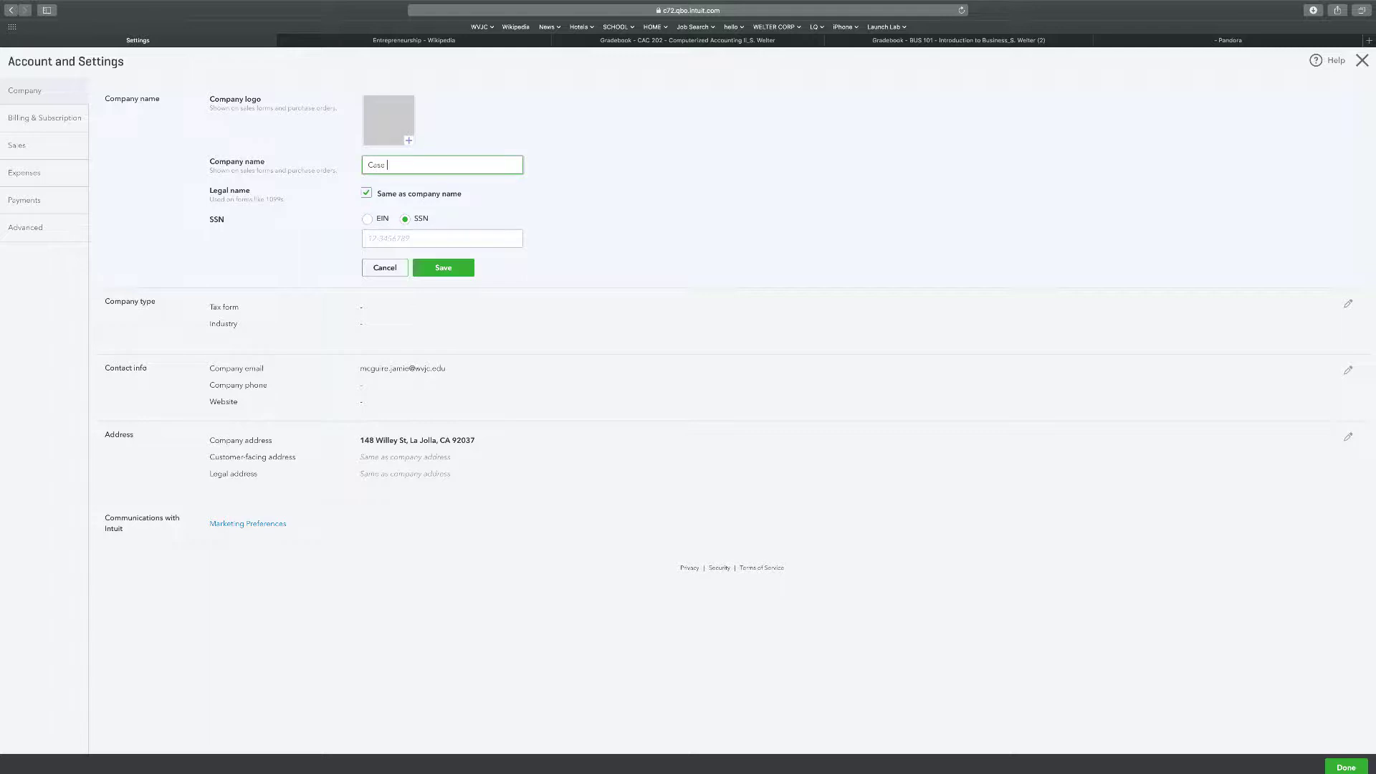
pyautogui.write('02 - Jamie McGuire')
pyautogui.click(428, 271)
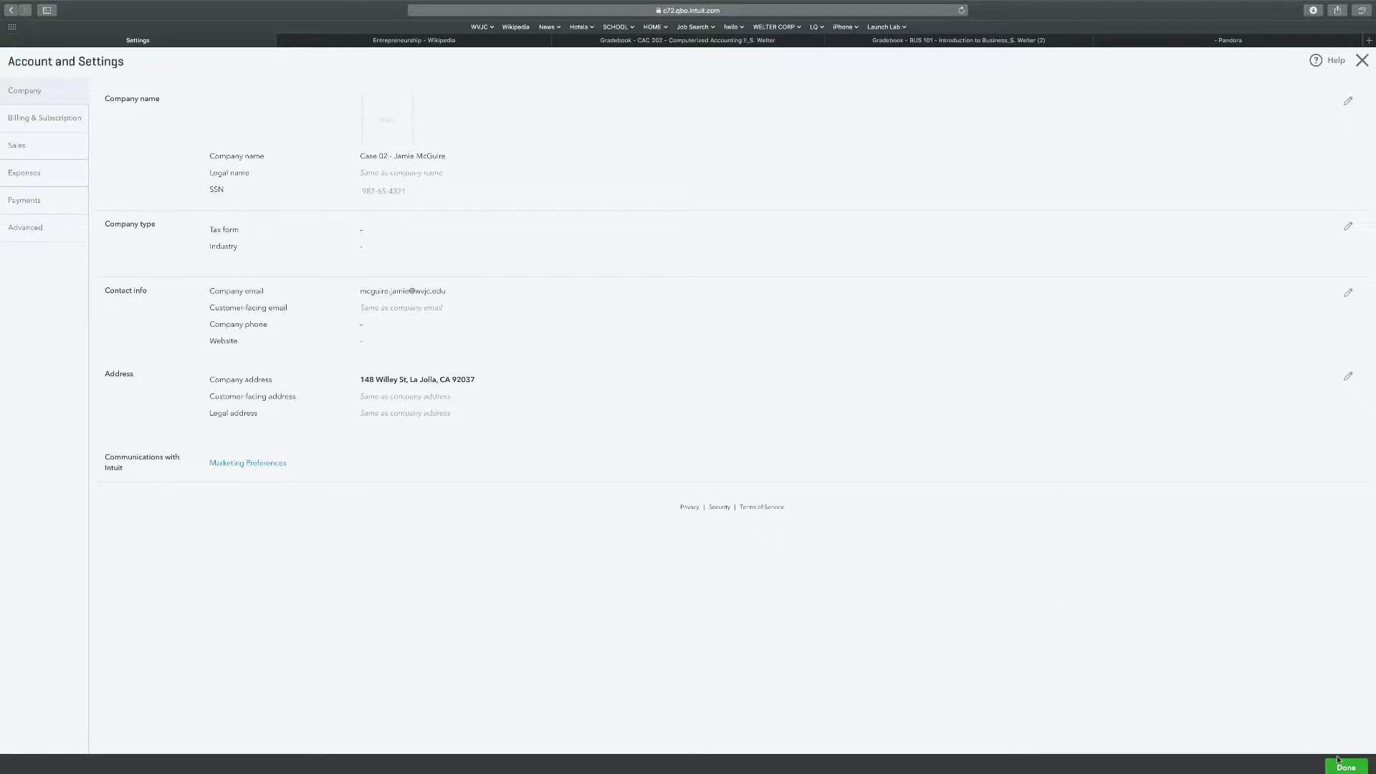
pyautogui.click(1339, 761)
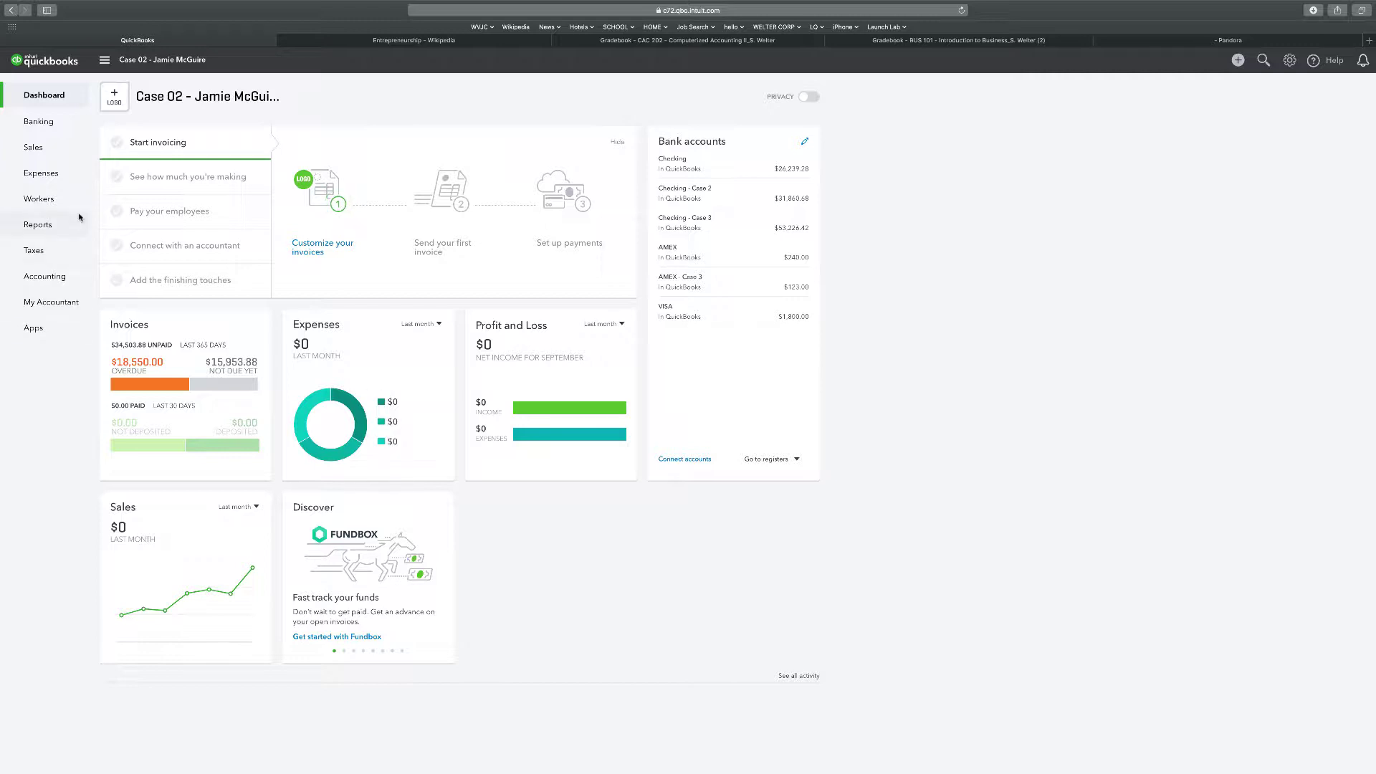
# Open the TB Case 02 trial balance as of December 30, 2019 from Custom Reports, then open the New menu
pyautogui.click(30, 227)
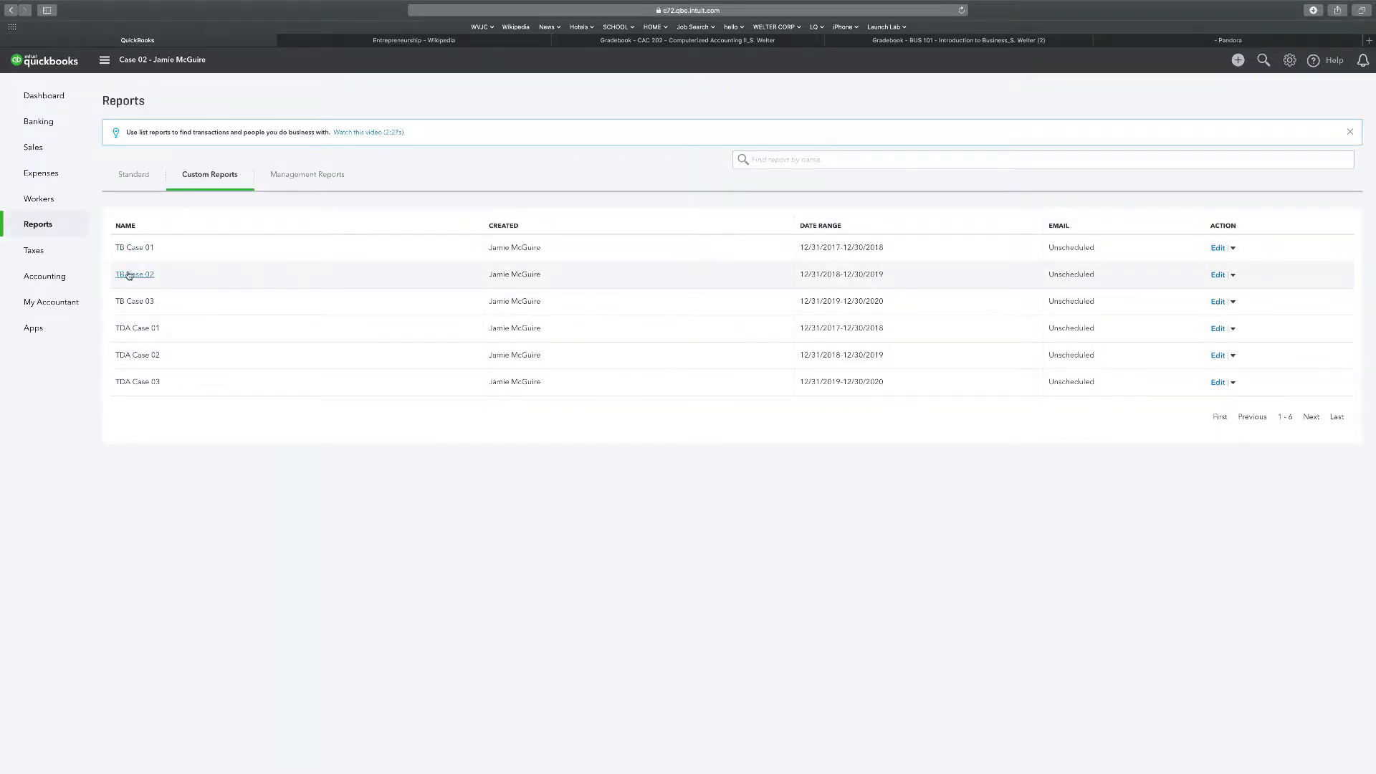
pyautogui.click(133, 275)
pyautogui.scroll(-2, 476, 264)
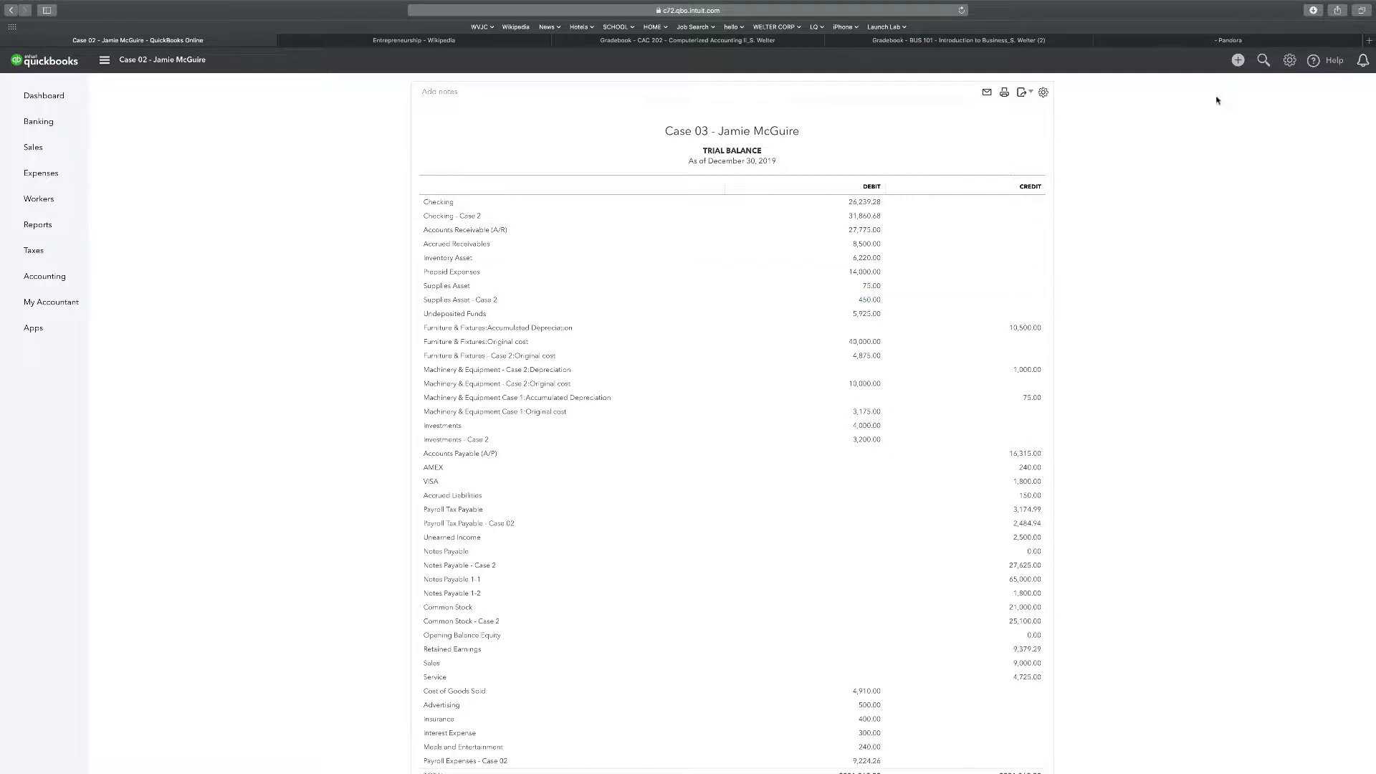
pyautogui.click(1237, 59)
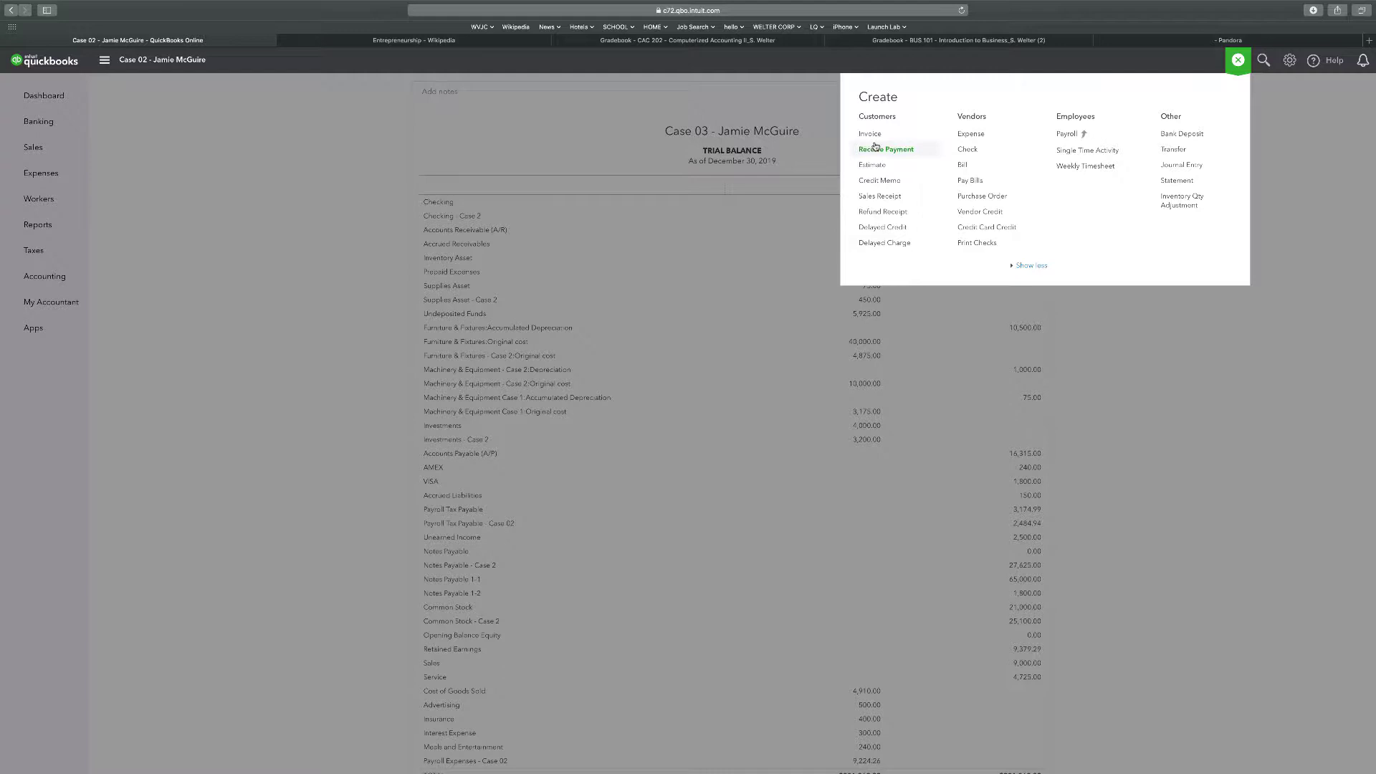
# Start a new journal entry with line 1 debiting Supplies 250.00
pyautogui.click(1169, 166)
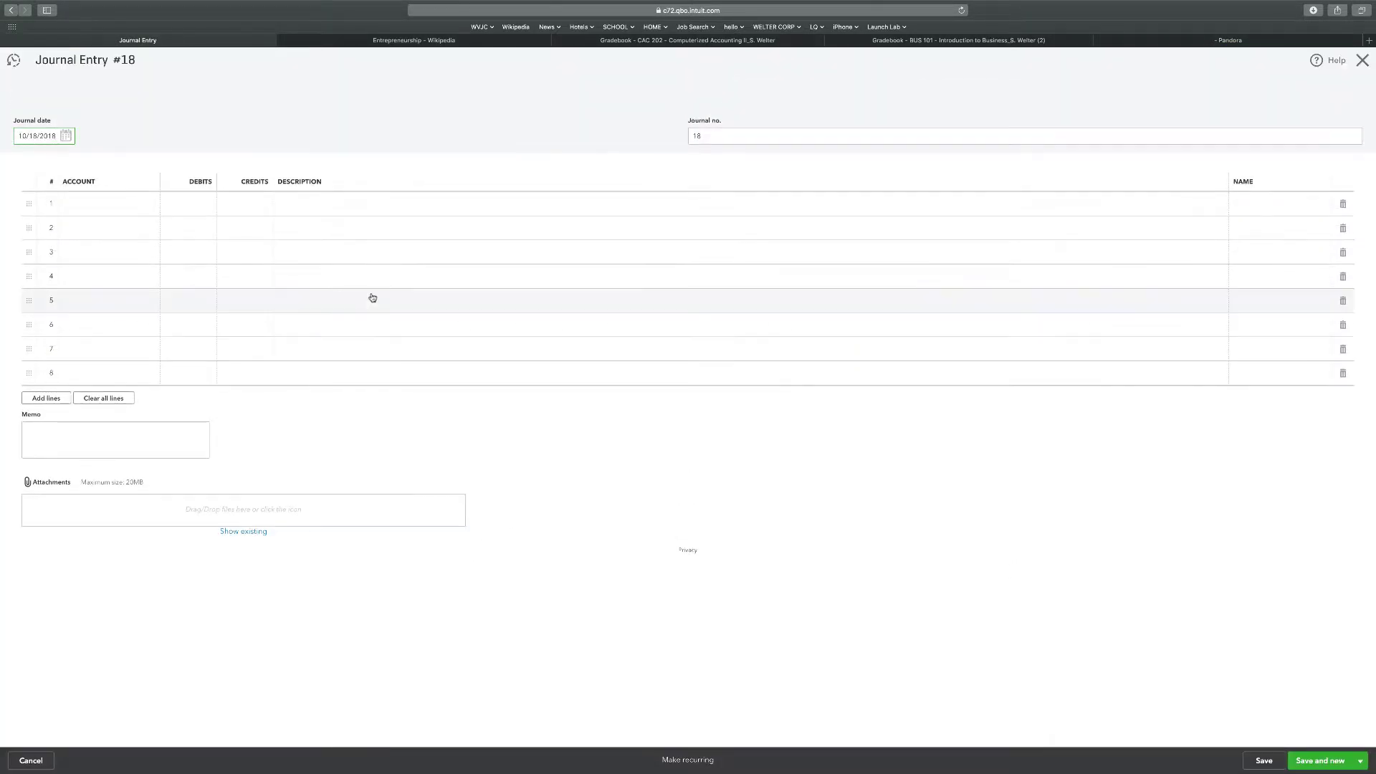
pyautogui.click(102, 211)
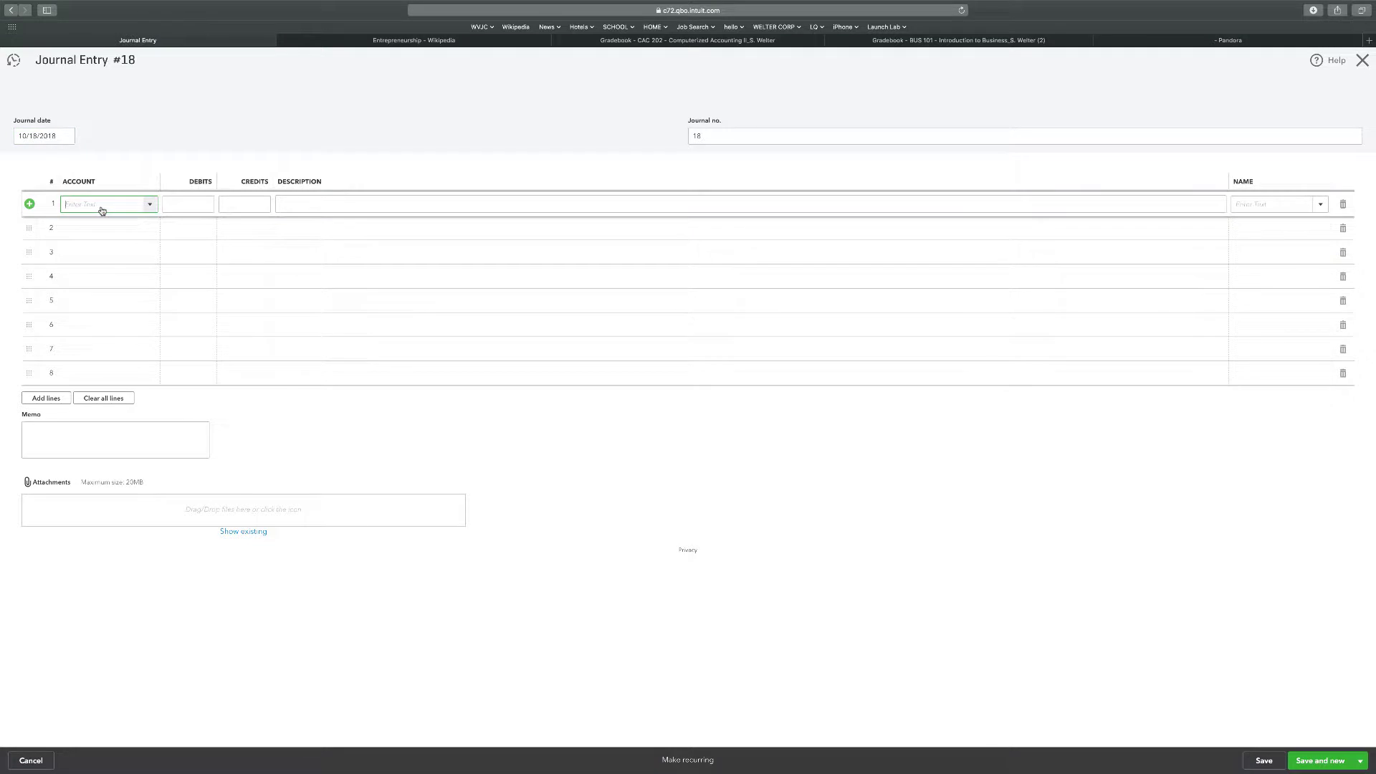
pyautogui.click(147, 207)
pyautogui.scroll(-5, 140, 295)
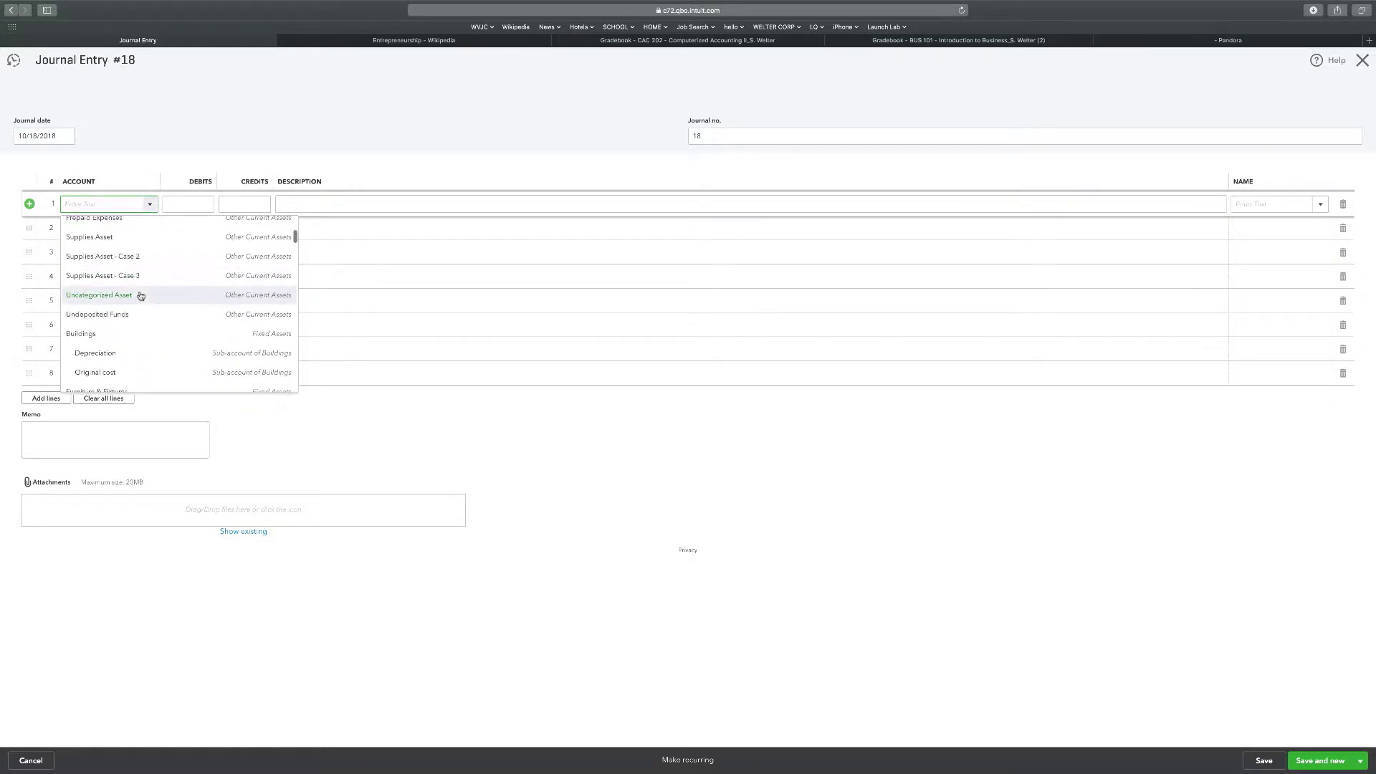
pyautogui.scroll(-10, 200, 294)
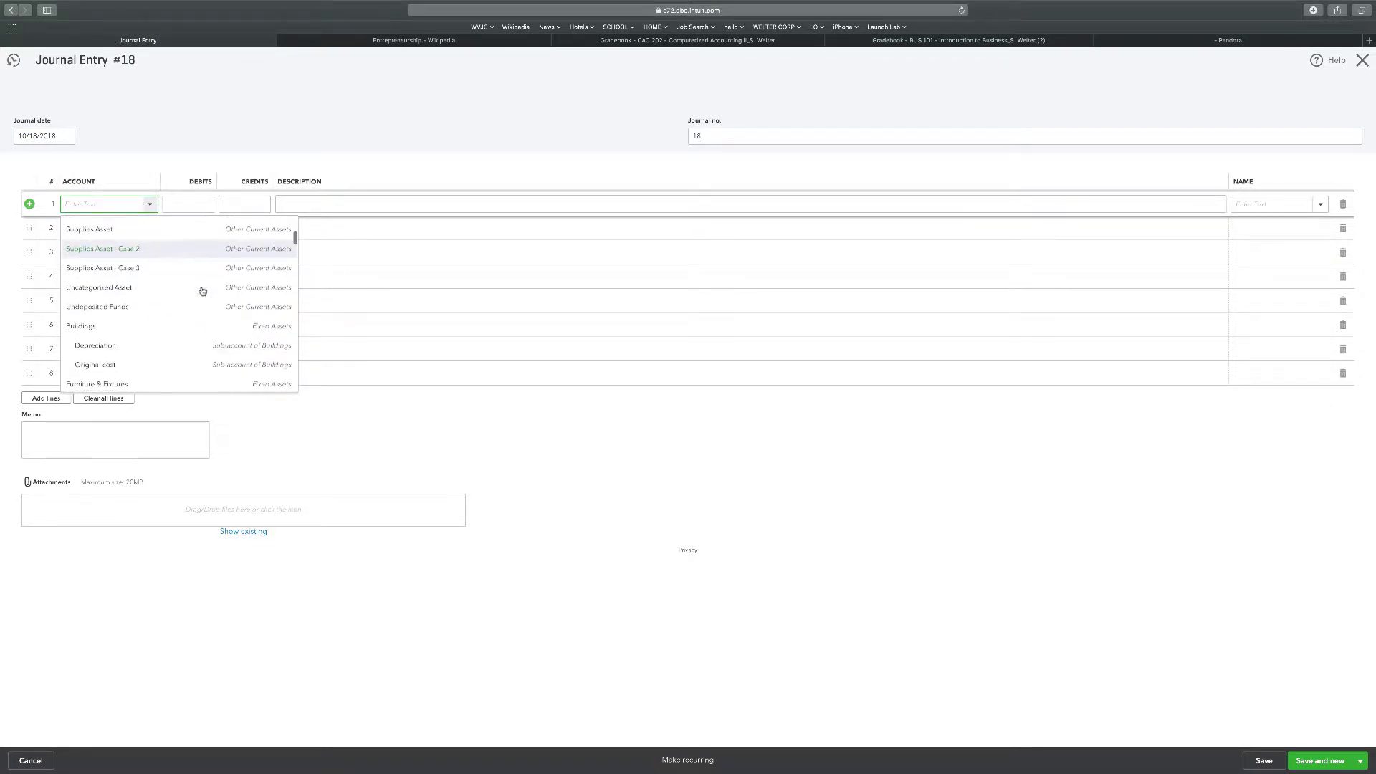
pyautogui.scroll(-10, 201, 290)
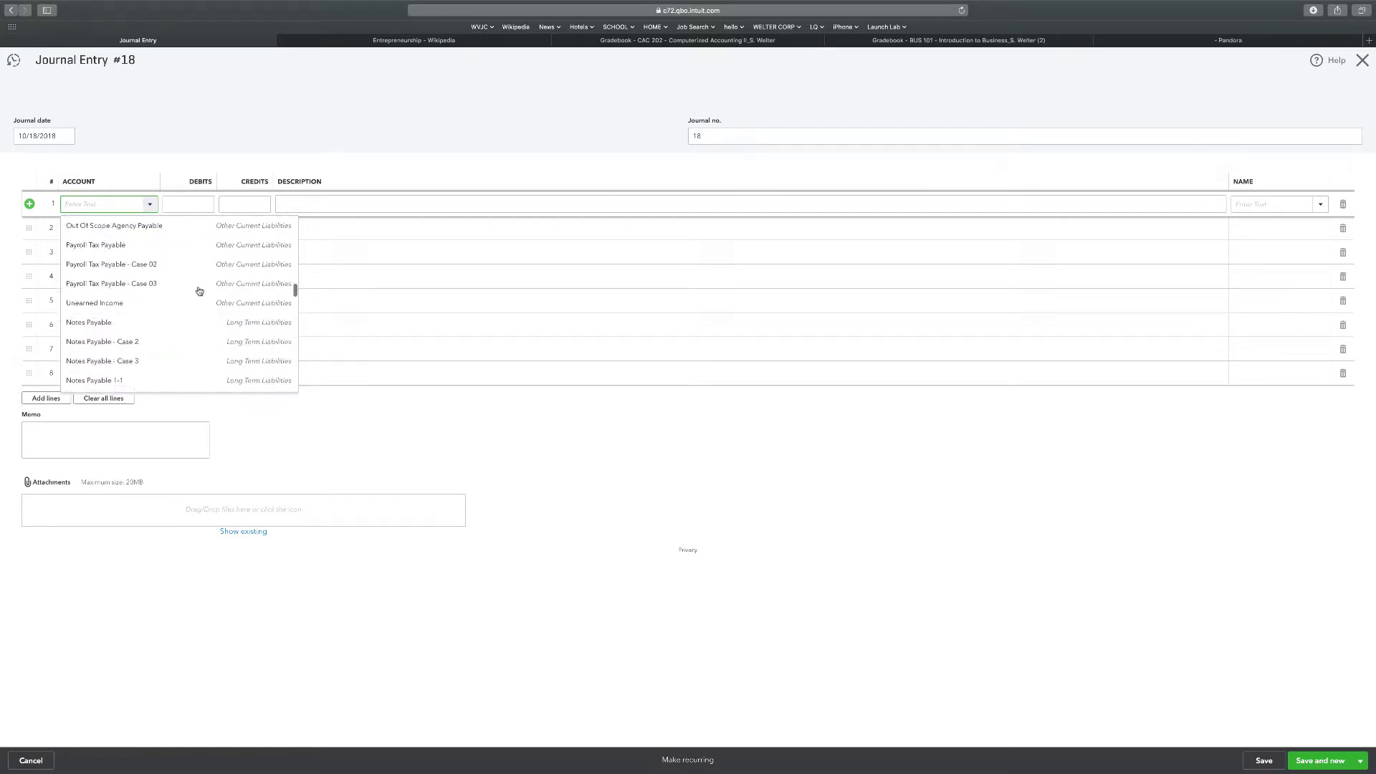
pyautogui.scroll(-10, 198, 291)
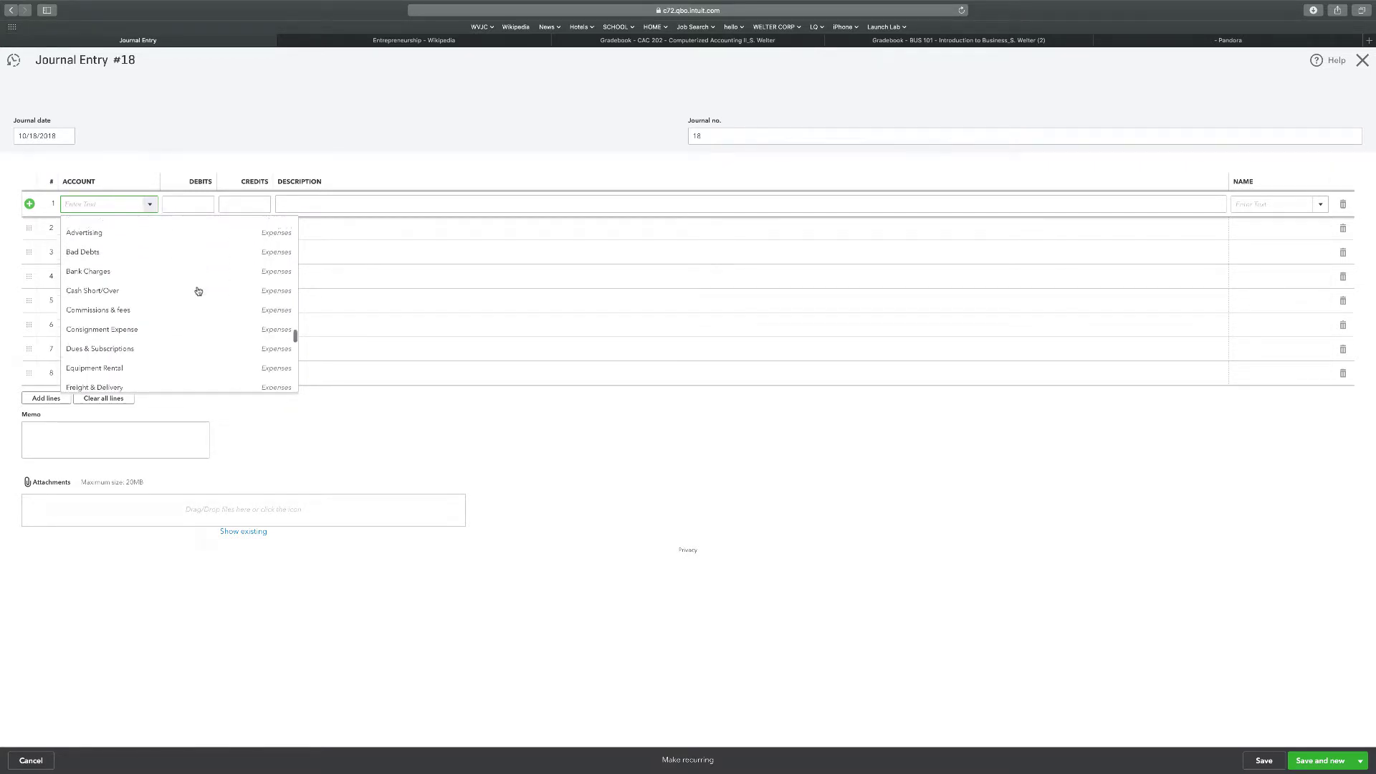
pyautogui.scroll(-10, 219, 258)
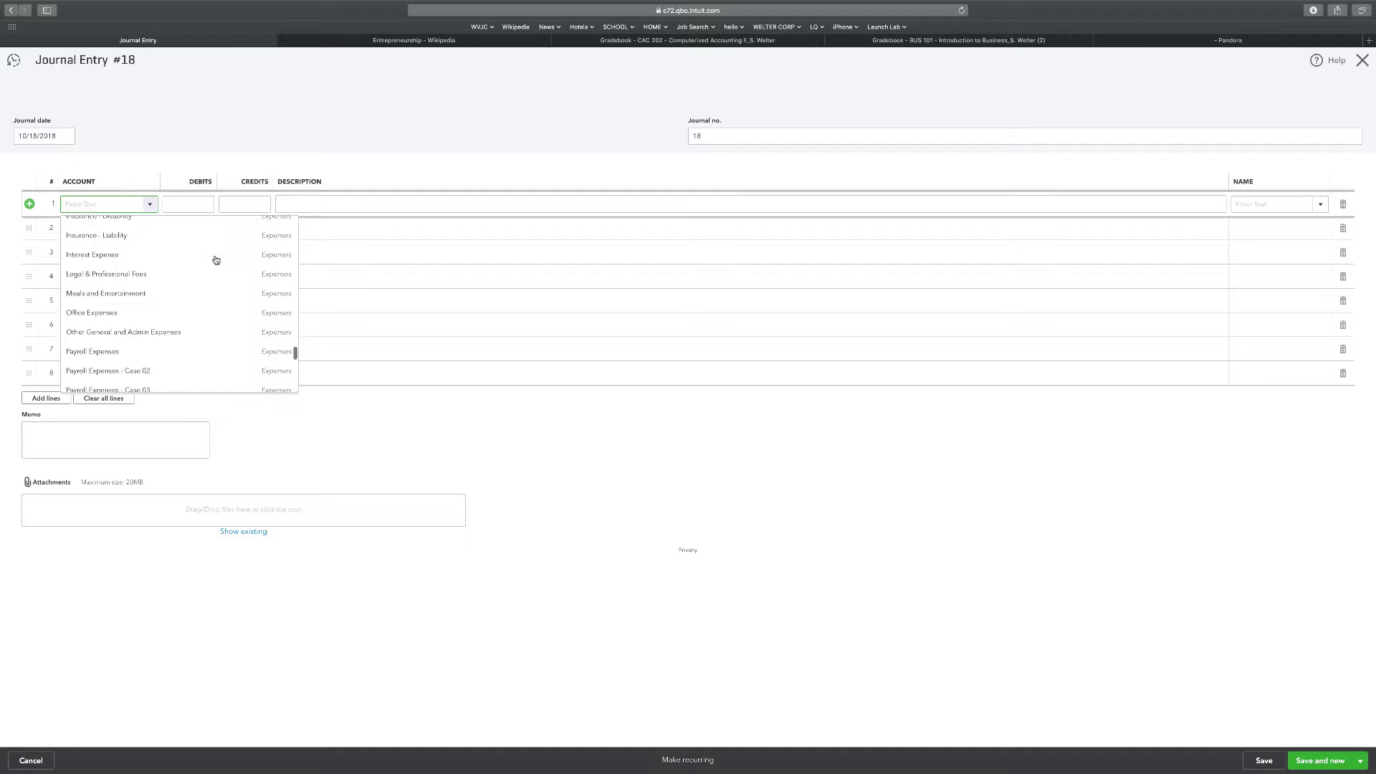
pyautogui.scroll(-5, 216, 258)
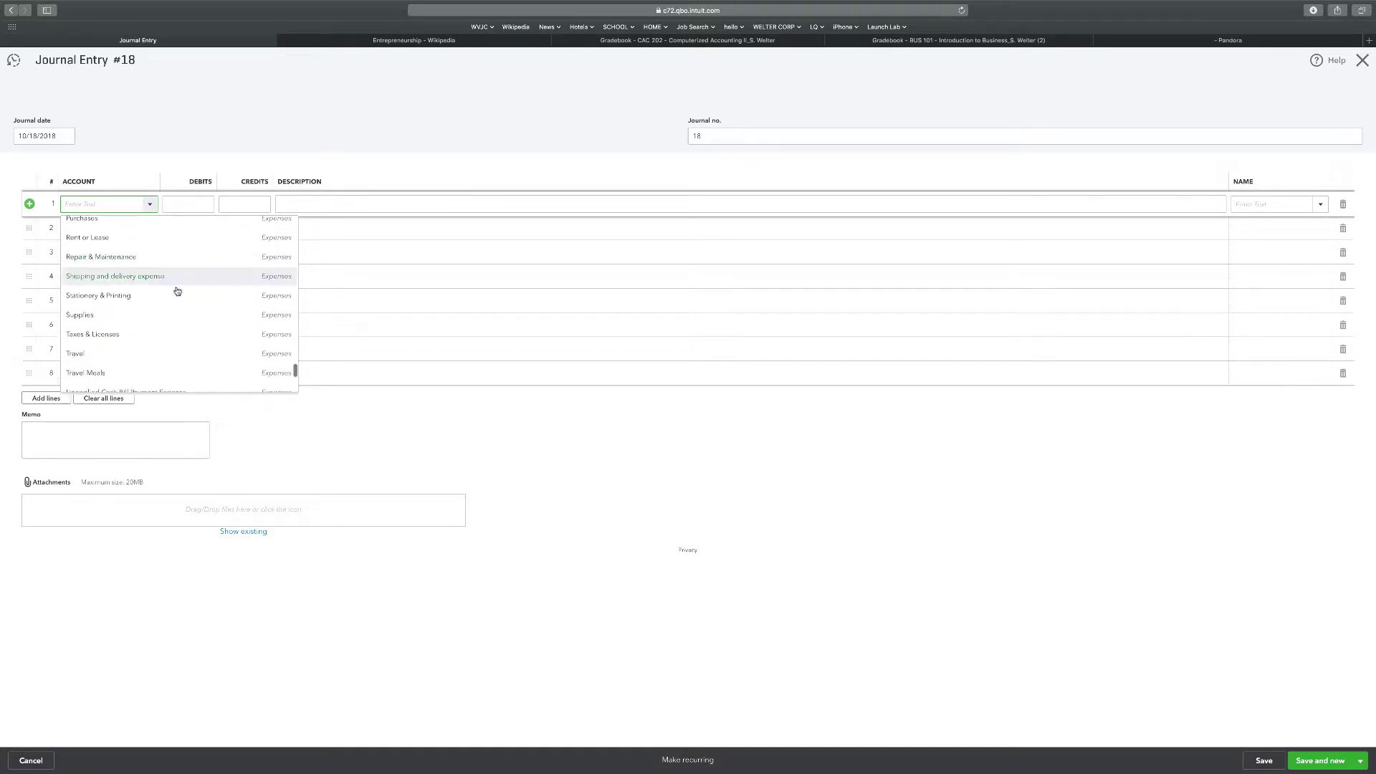
pyautogui.click(106, 312)
pyautogui.click(195, 204)
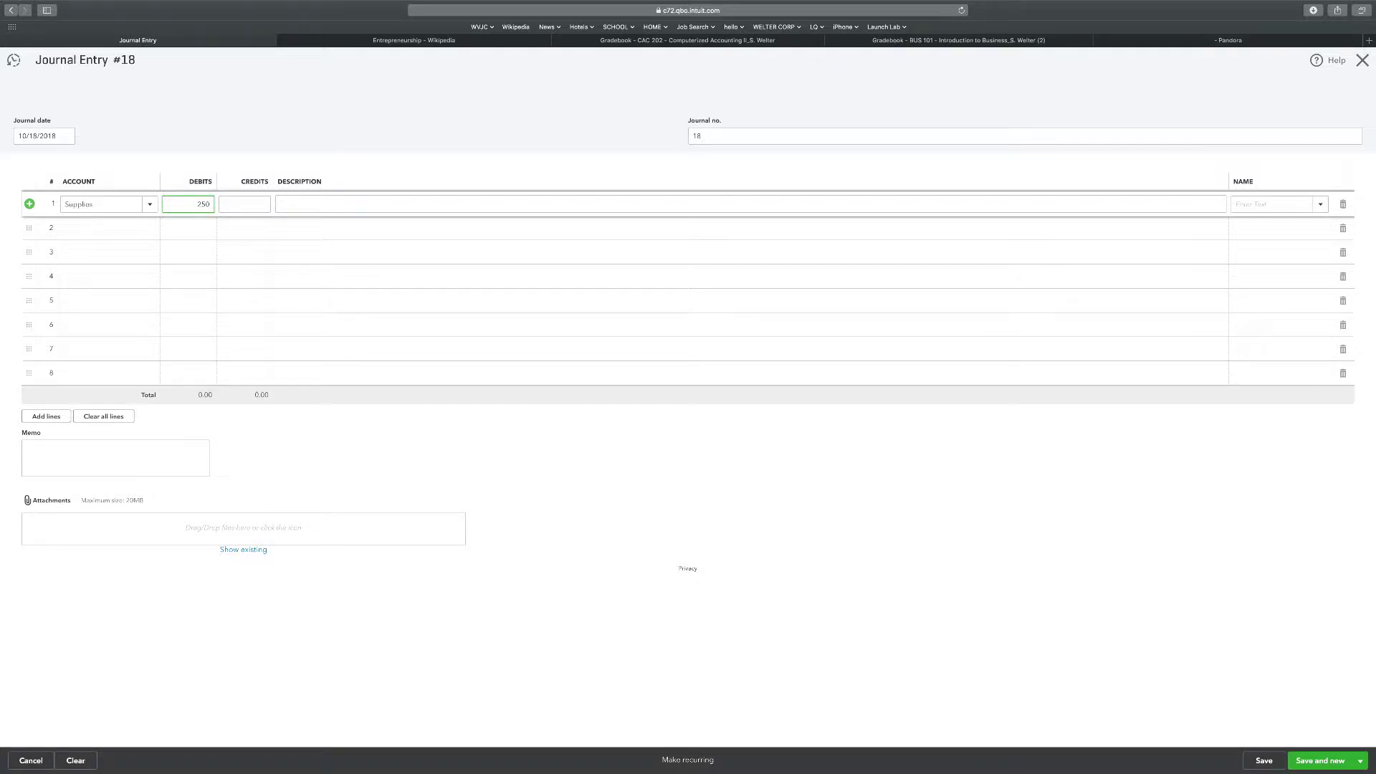
# Credit Supplies Asset - Case 2 250.00 on line 2
pyautogui.click(126, 228)
pyautogui.click(151, 229)
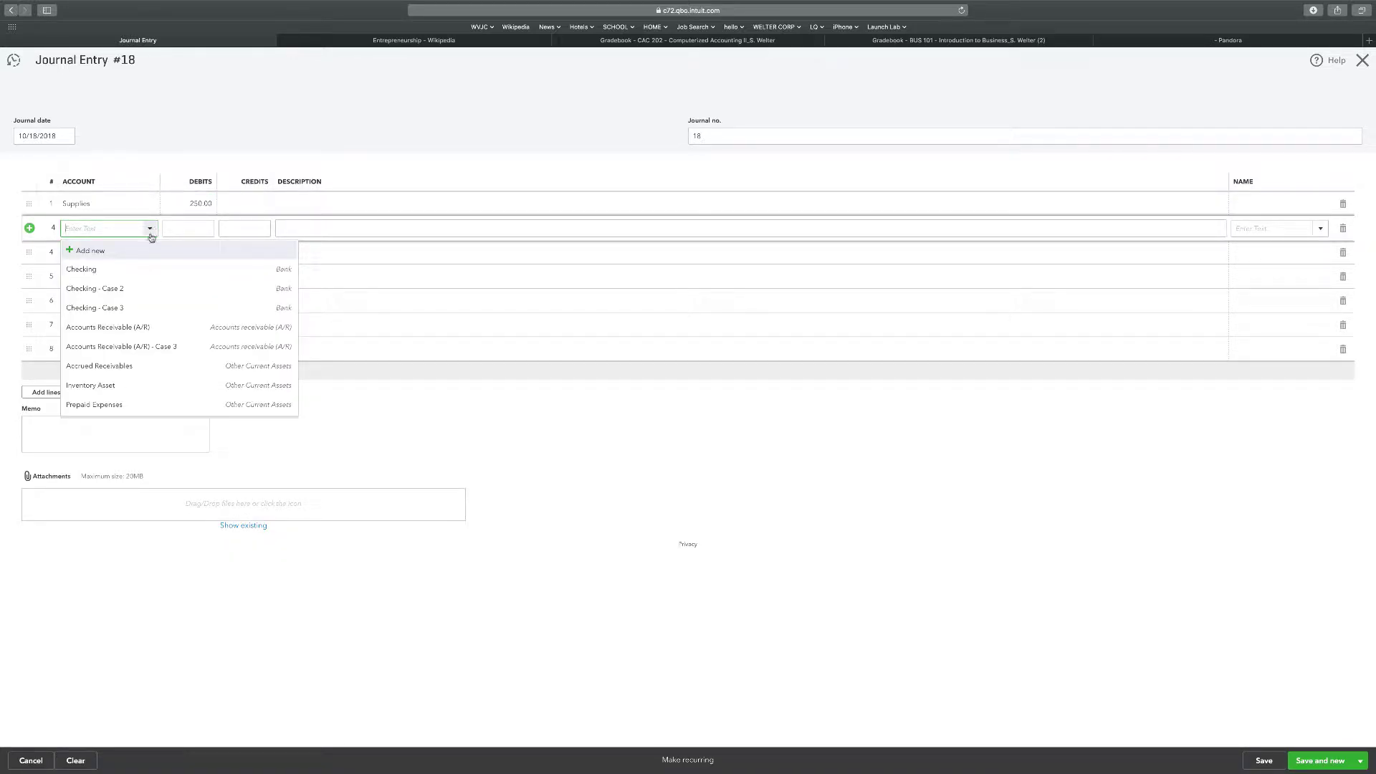
pyautogui.scroll(-5, 133, 304)
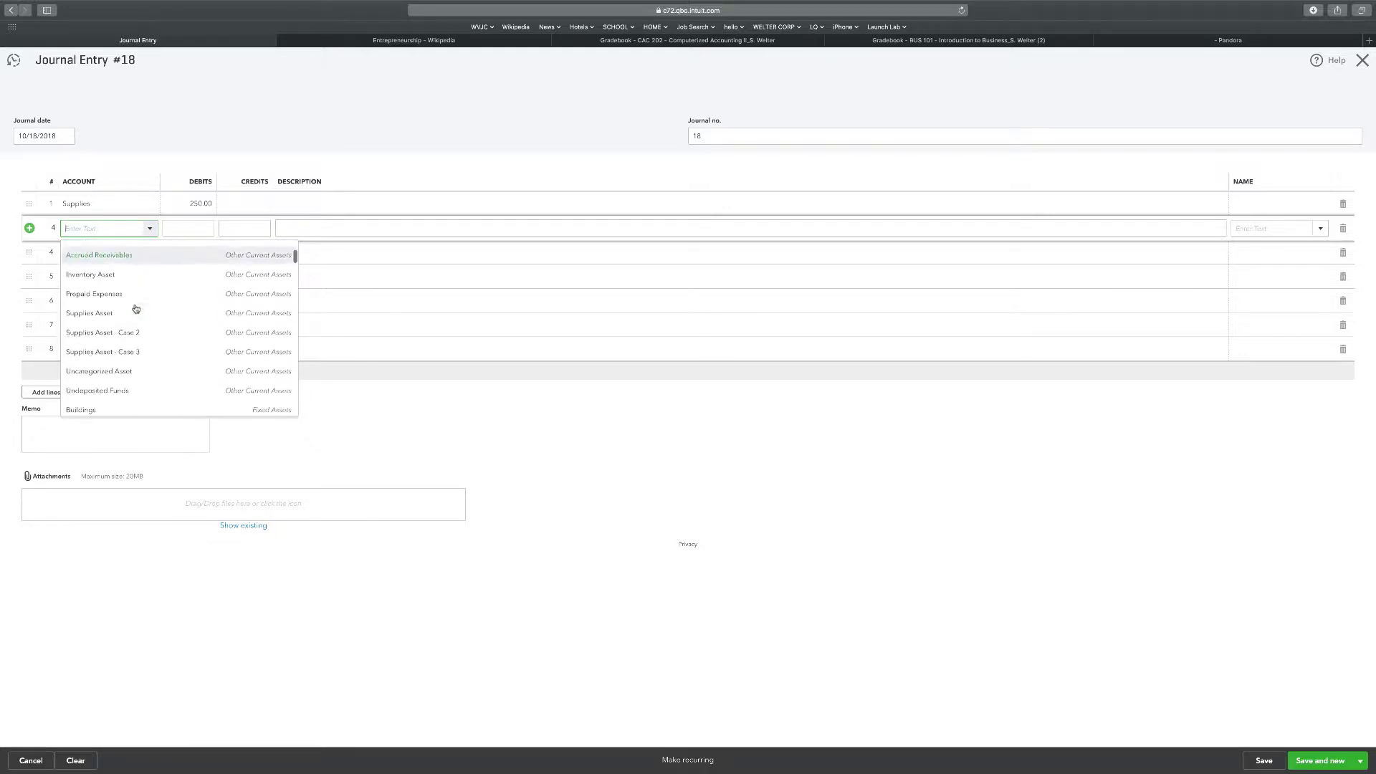
pyautogui.click(117, 312)
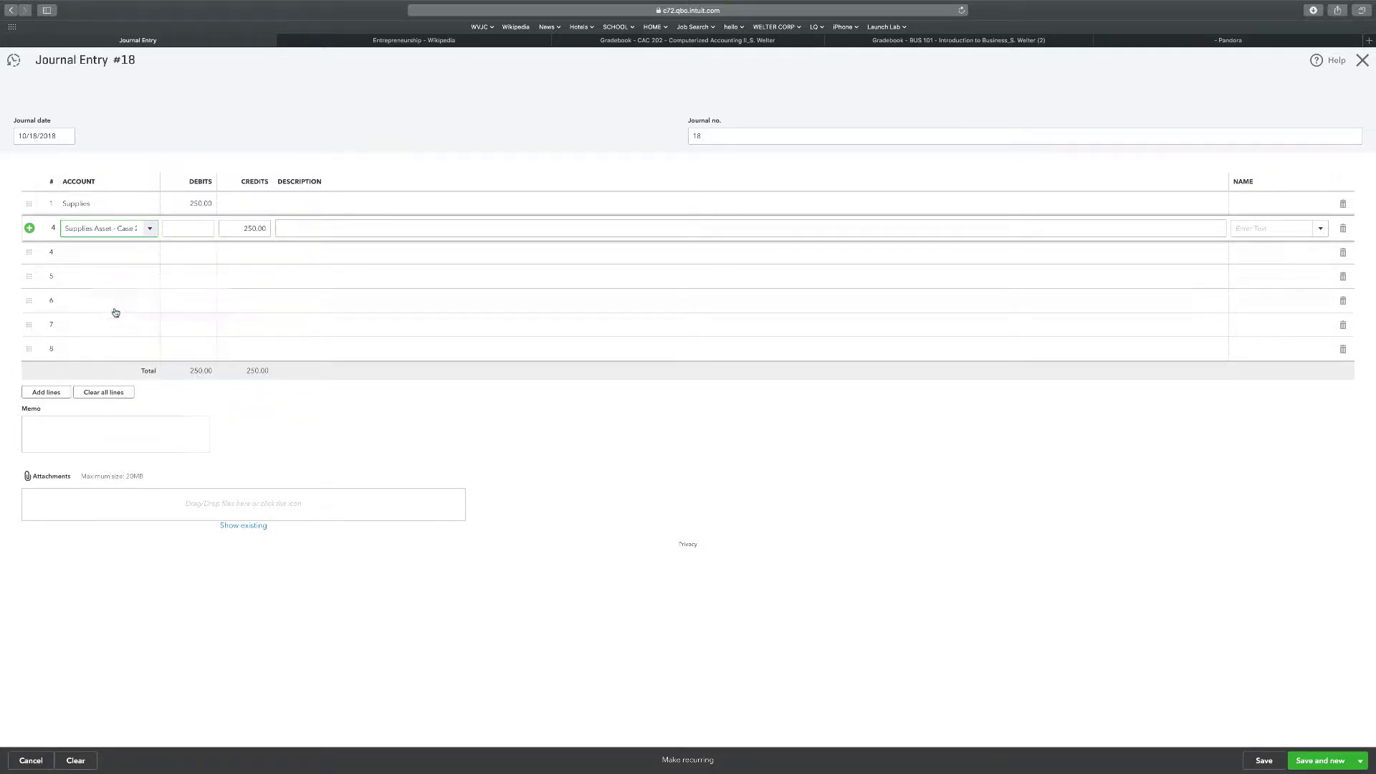
pyautogui.click(458, 91)
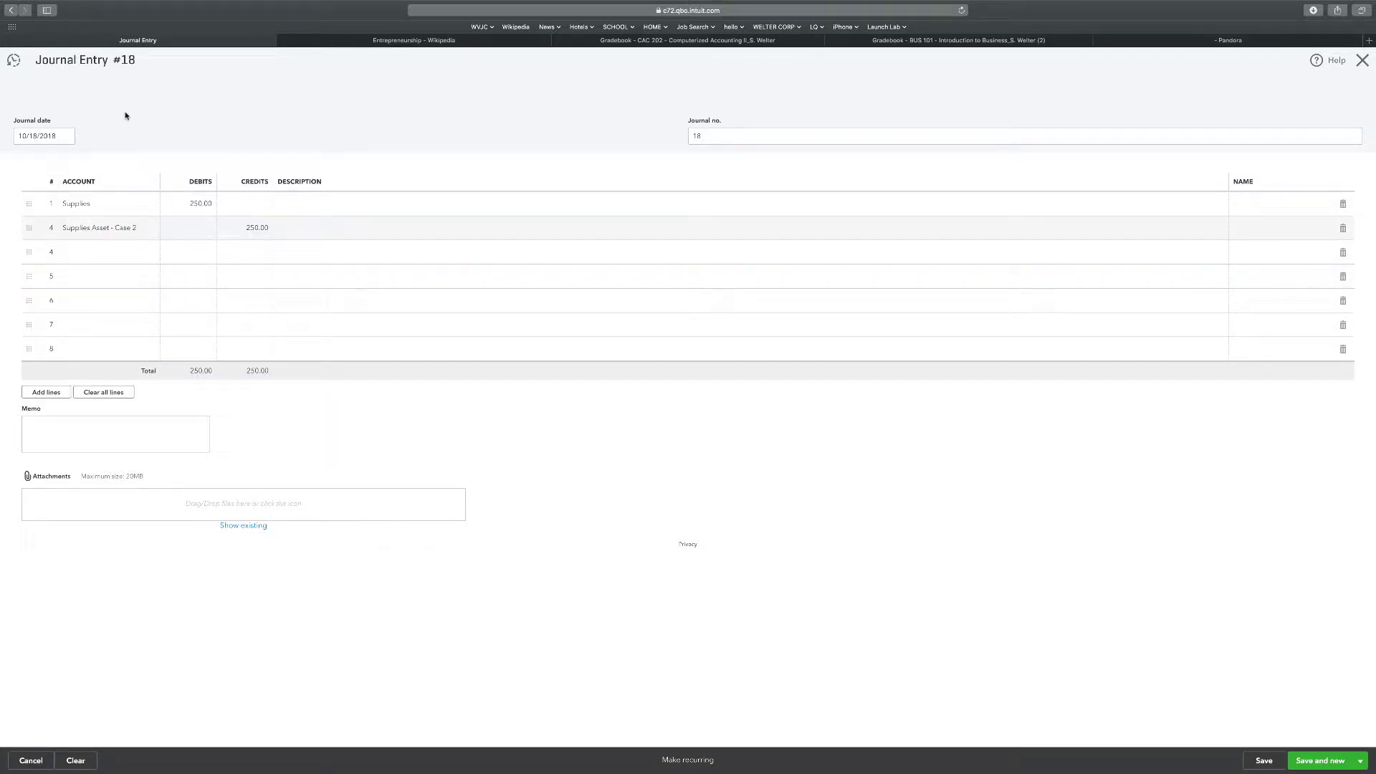
# Date the entry 01/31/2019 and save it as Journal Entry 18, opening a new one
pyautogui.click(52, 136)
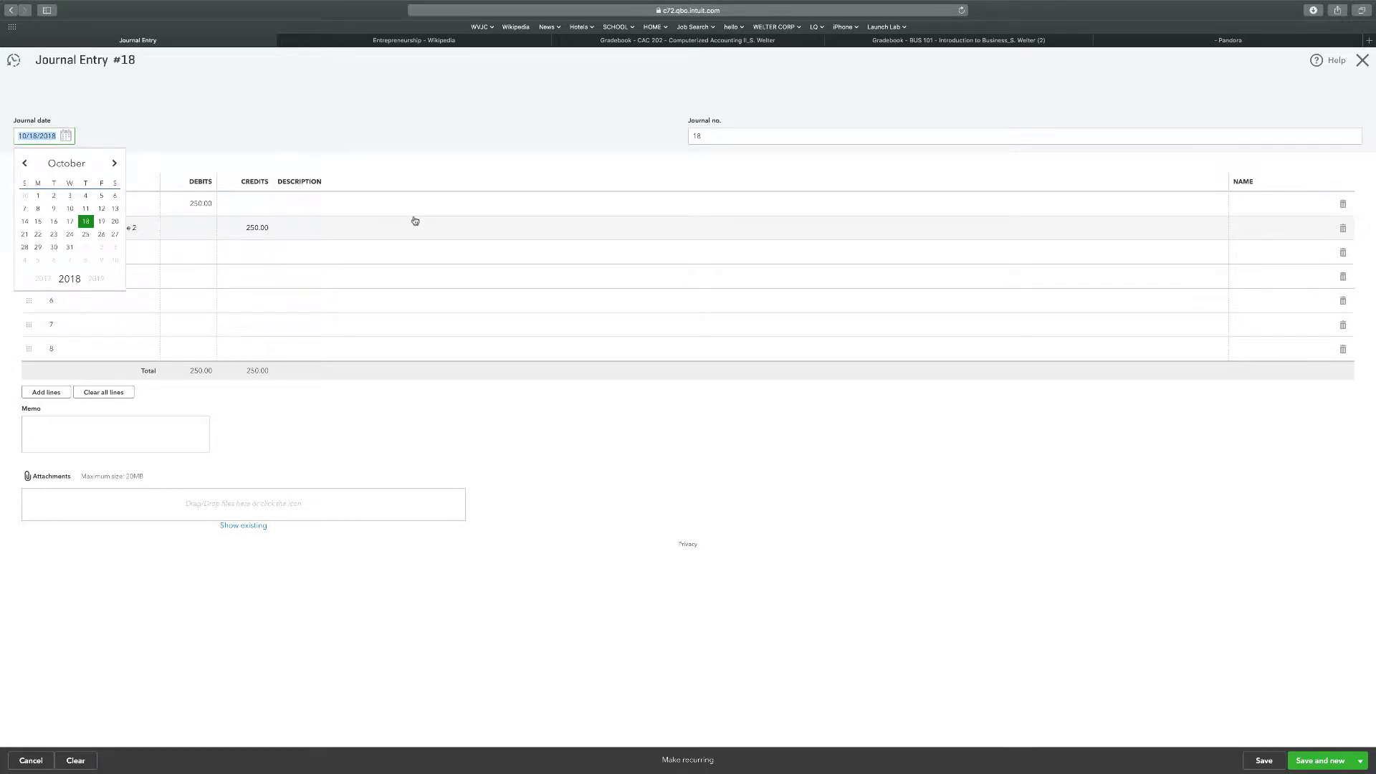
pyautogui.write('1/31/19')
pyautogui.click(294, 153)
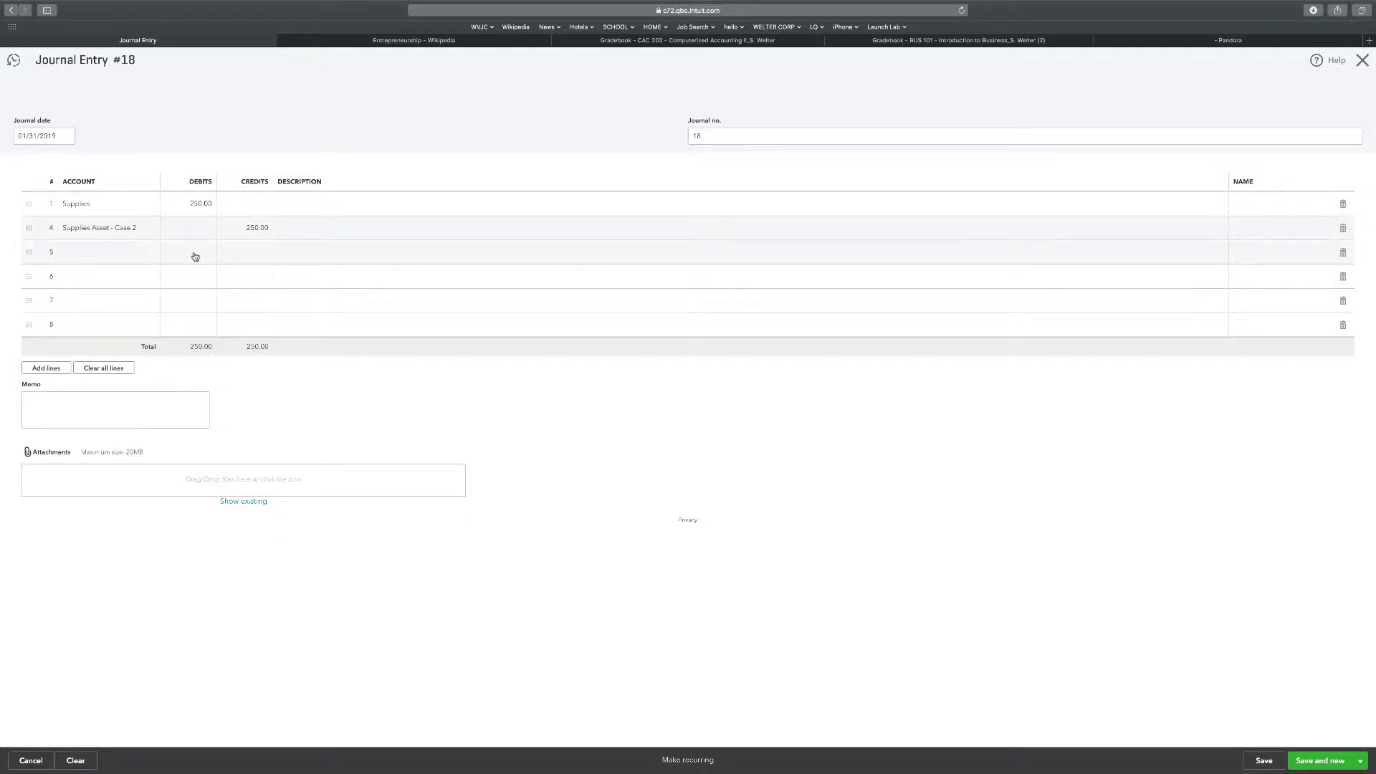
pyautogui.click(1311, 760)
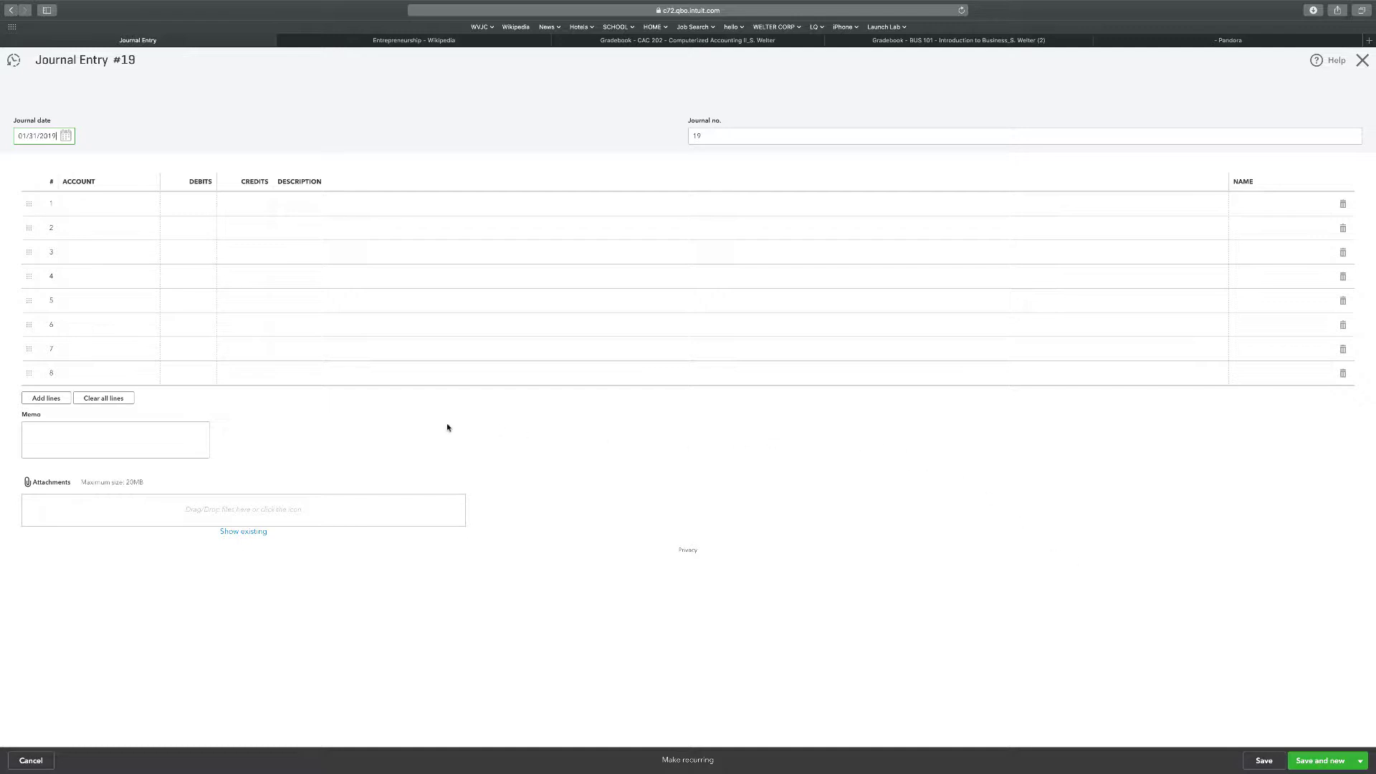
# Debit Insurance 1,800.00 on line 1 of Journal Entry #19
pyautogui.click(115, 203)
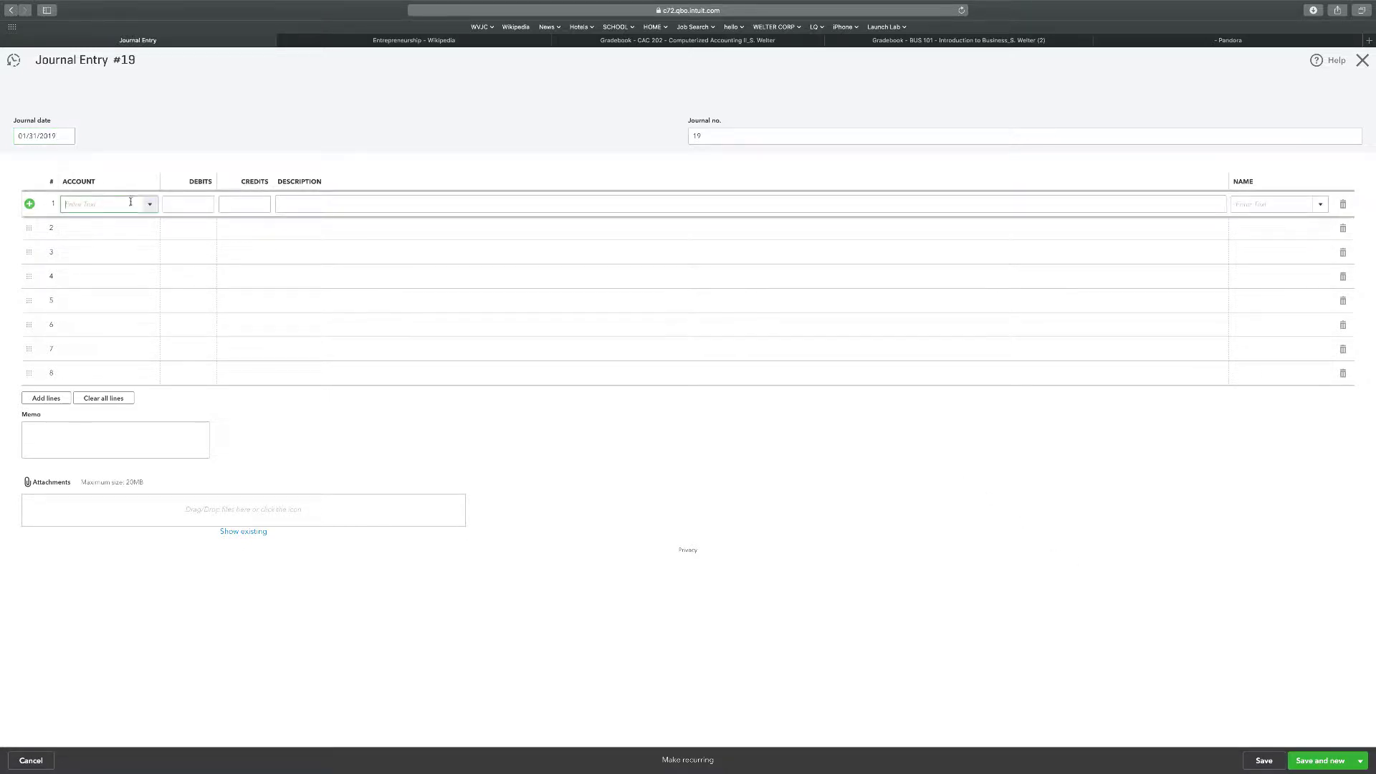
pyautogui.click(152, 206)
pyautogui.scroll(-5, 170, 301)
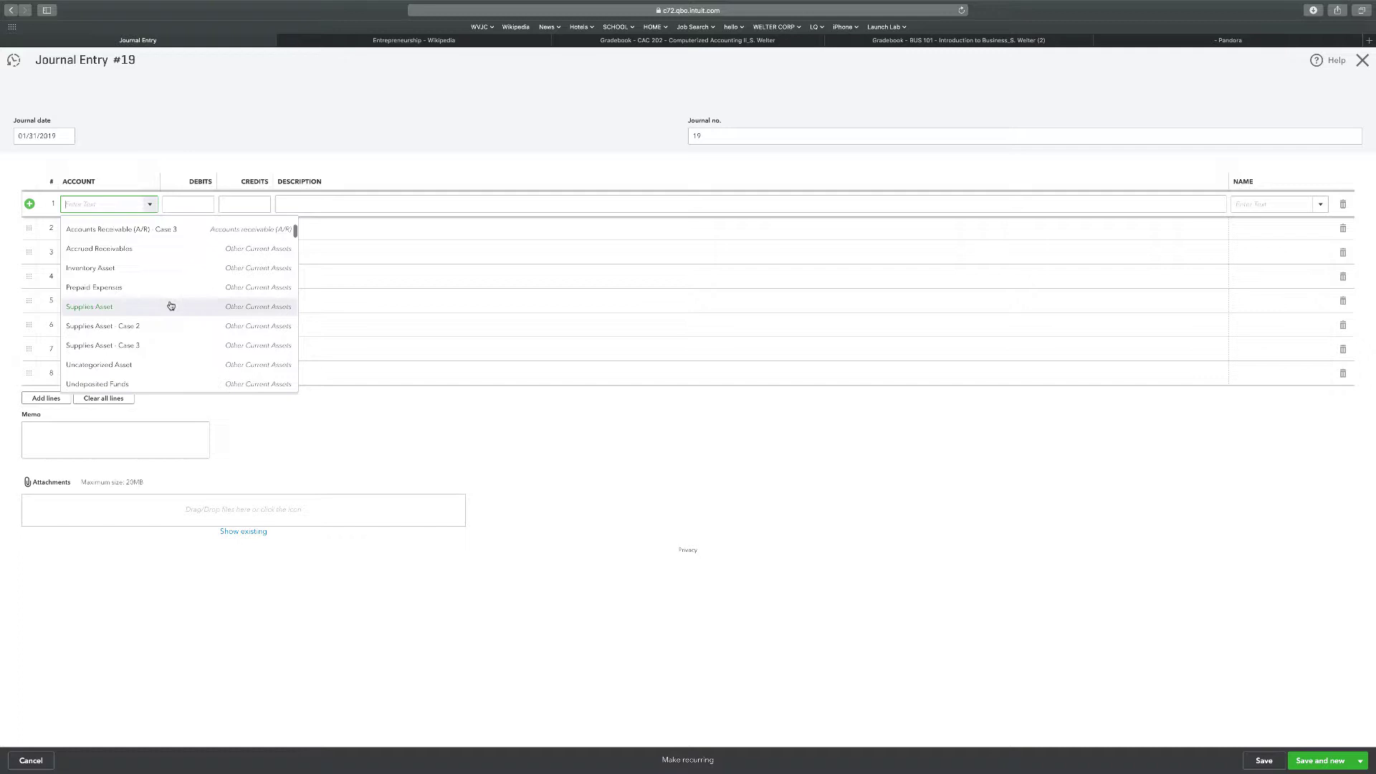
pyautogui.scroll(-10, 171, 306)
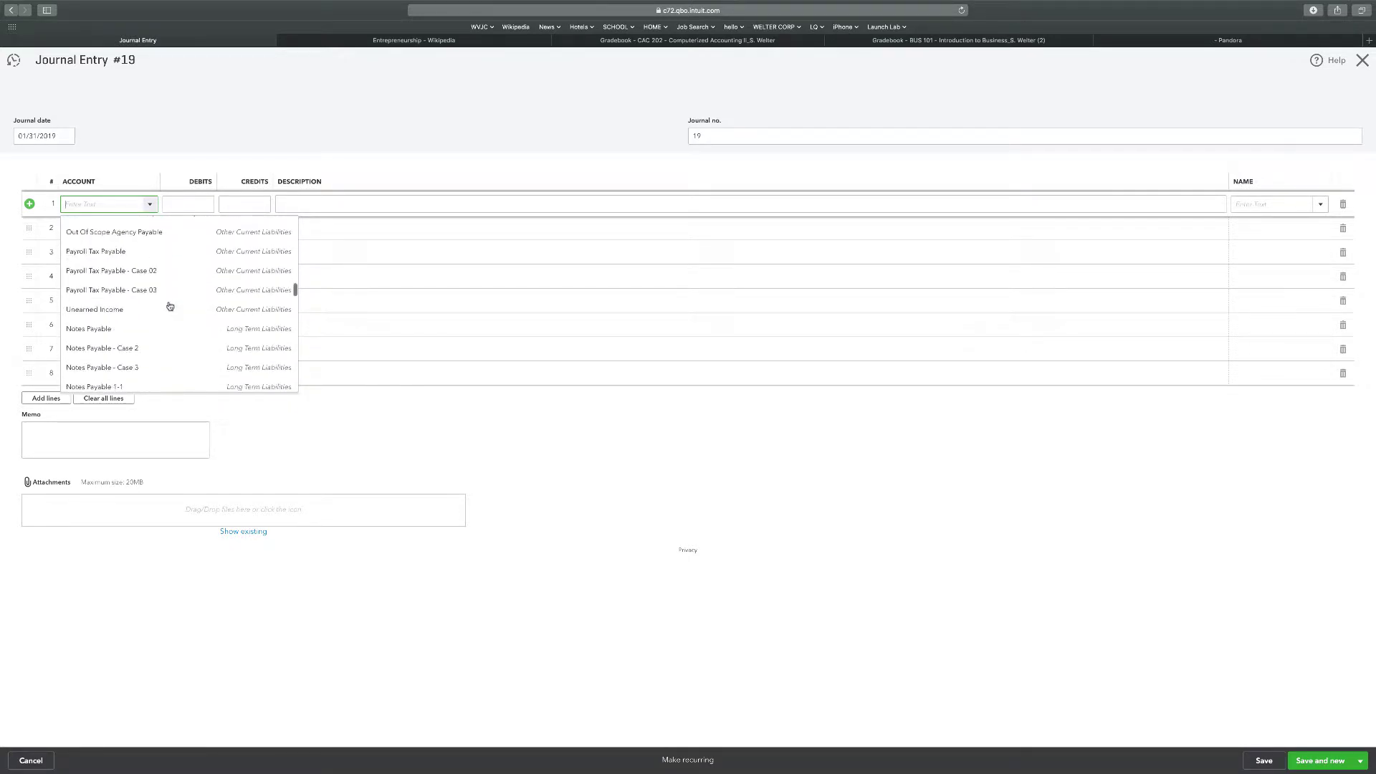
pyautogui.scroll(-10, 170, 306)
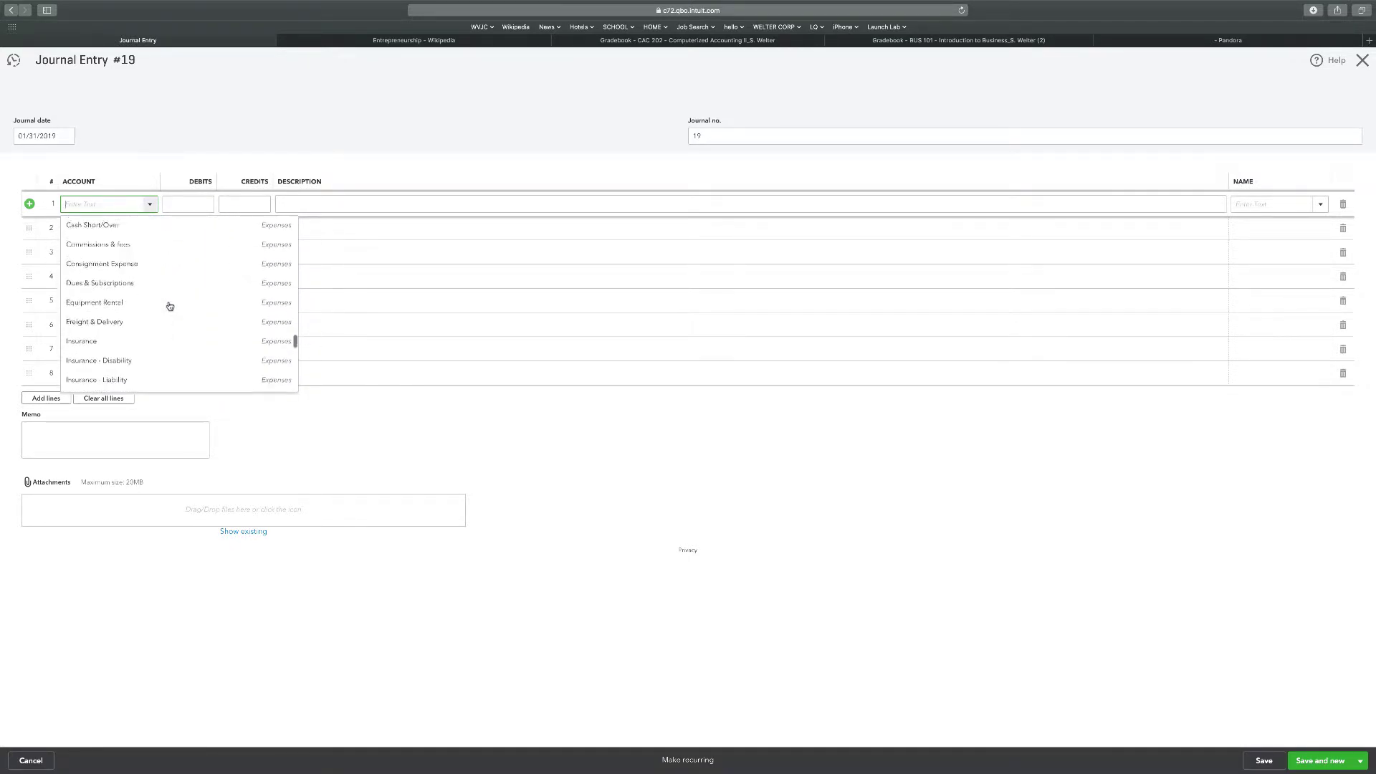
pyautogui.scroll(-1, 169, 304)
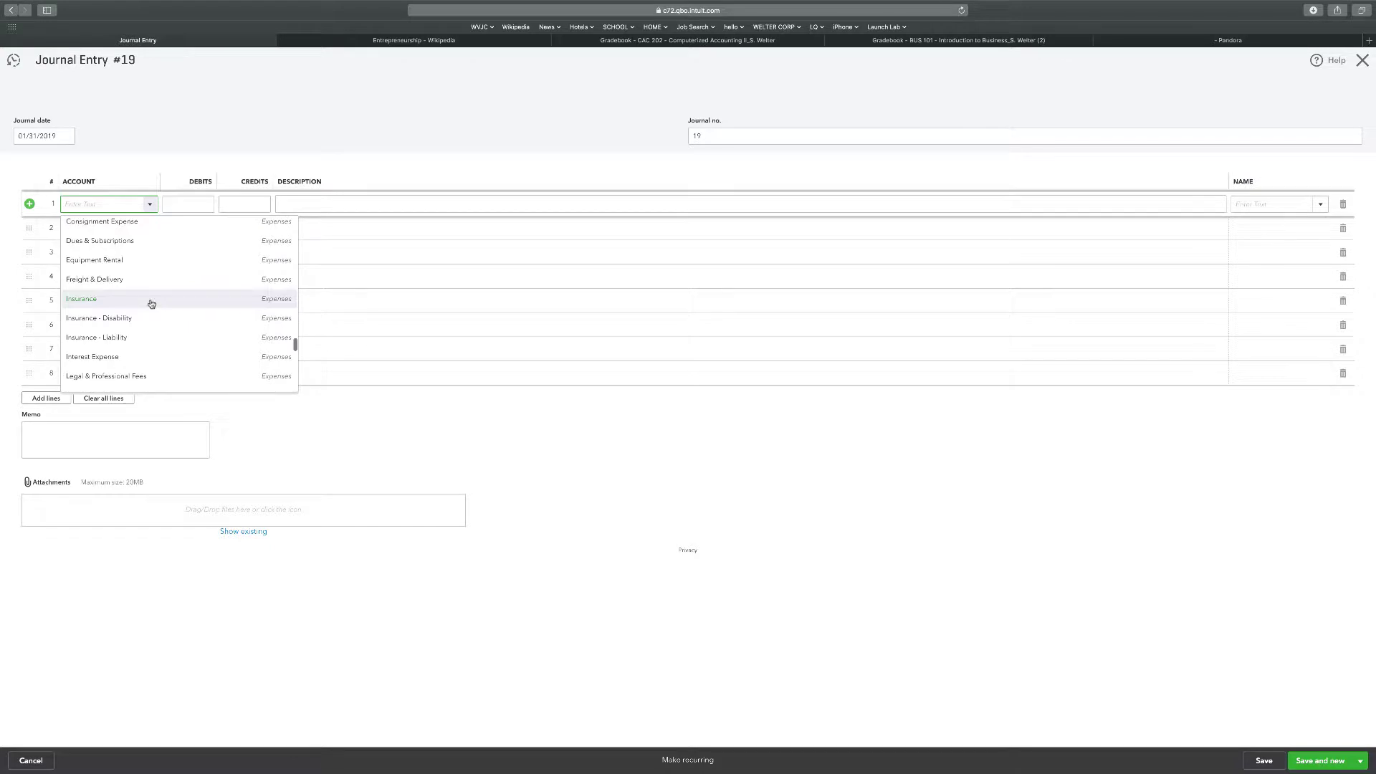
pyautogui.click(85, 301)
pyautogui.click(196, 206)
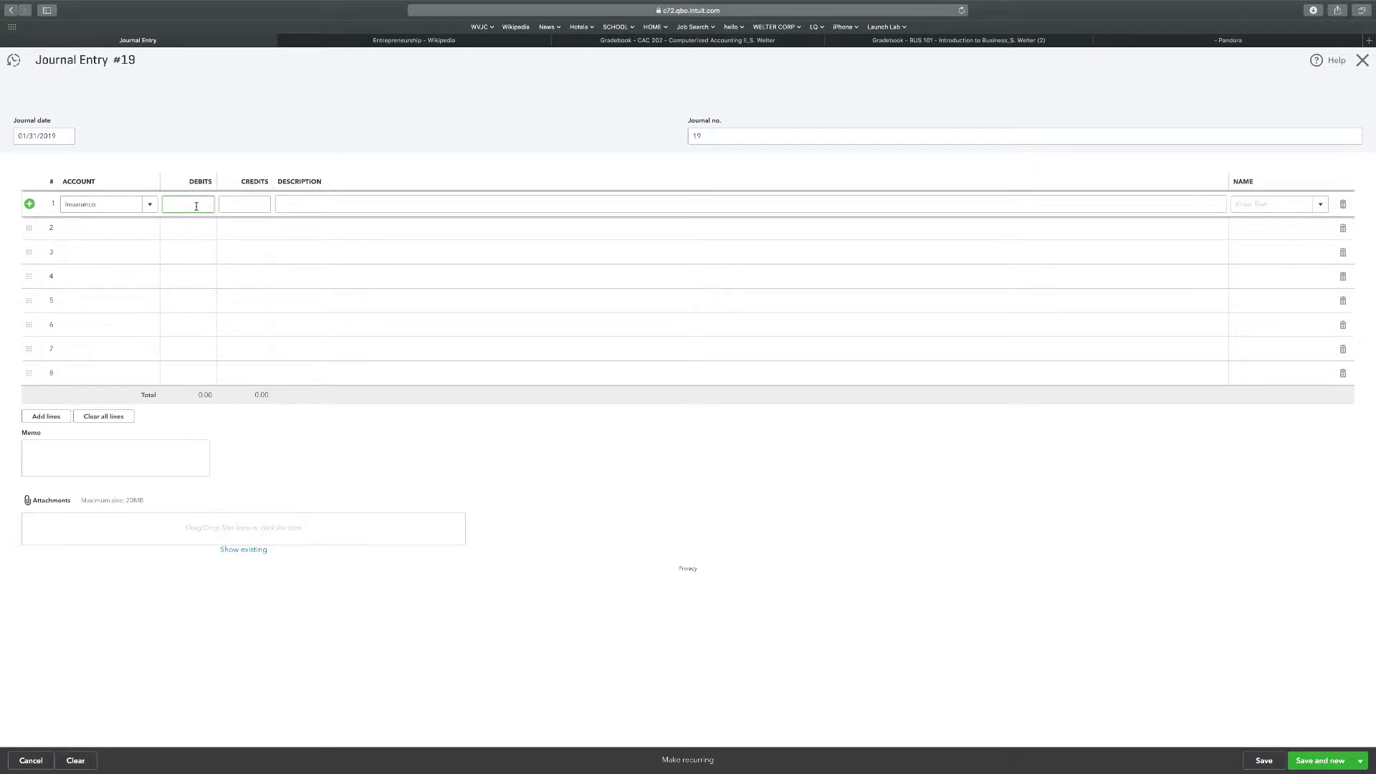
# Credit Prepaid Expenses 1,800.00 on line 2 and save entry #19
pyautogui.click(129, 229)
pyautogui.click(149, 228)
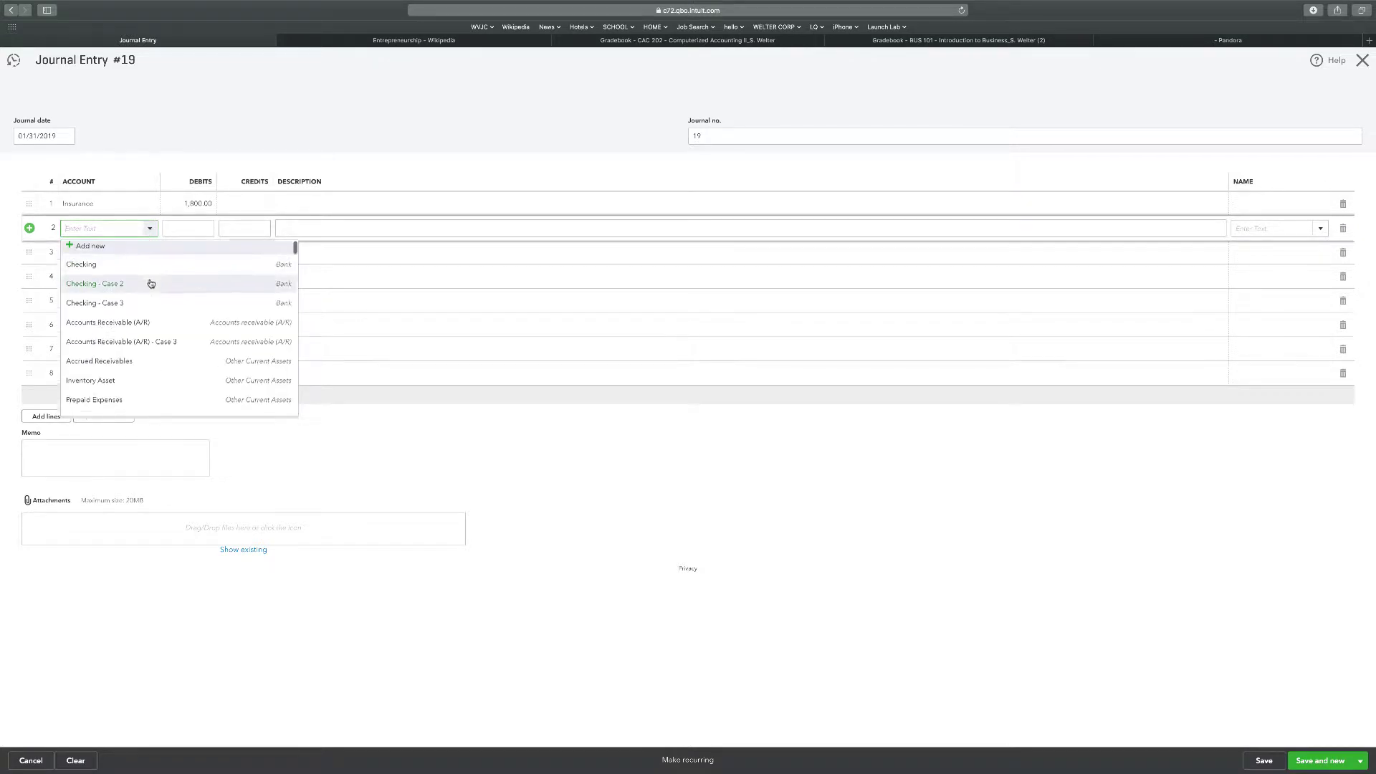
pyautogui.scroll(-5, 149, 282)
pyautogui.scroll(-6, 150, 283)
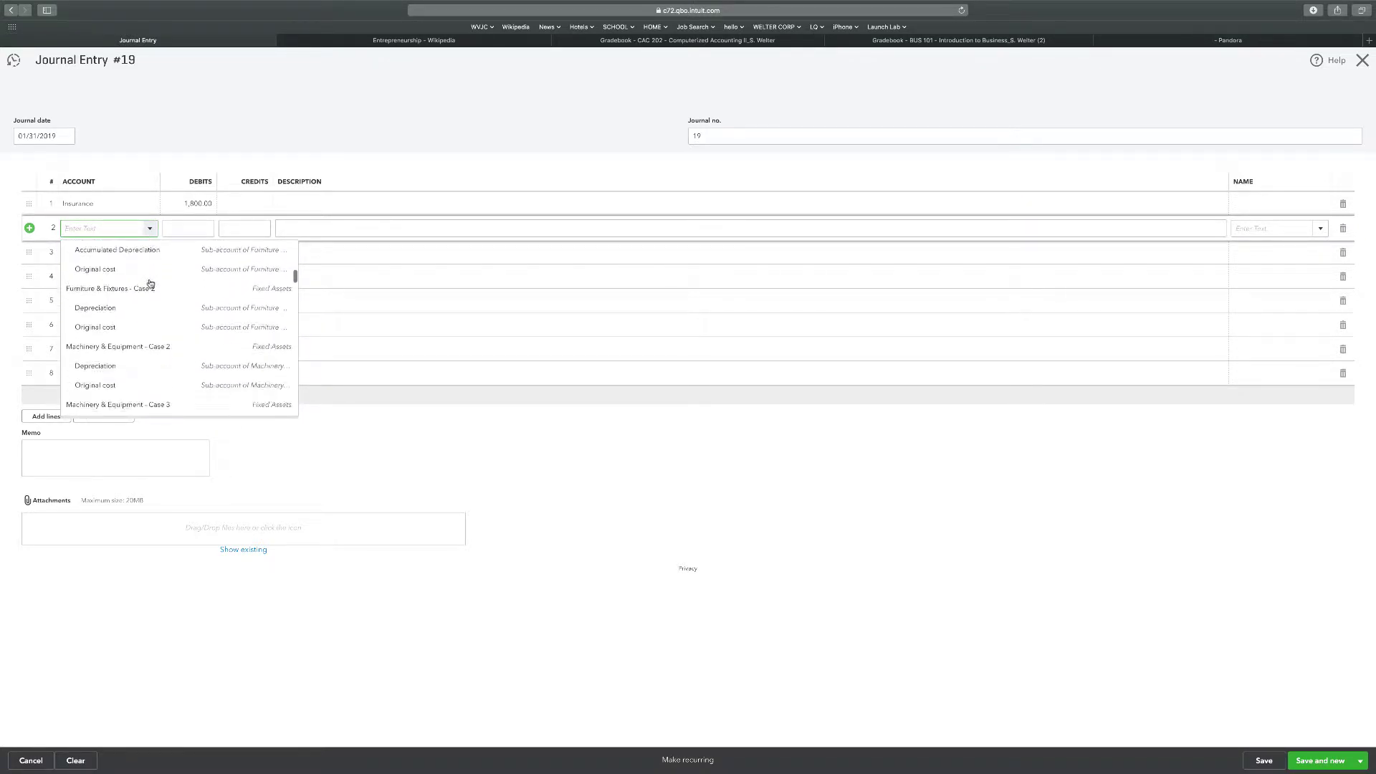
pyautogui.scroll(-5, 149, 283)
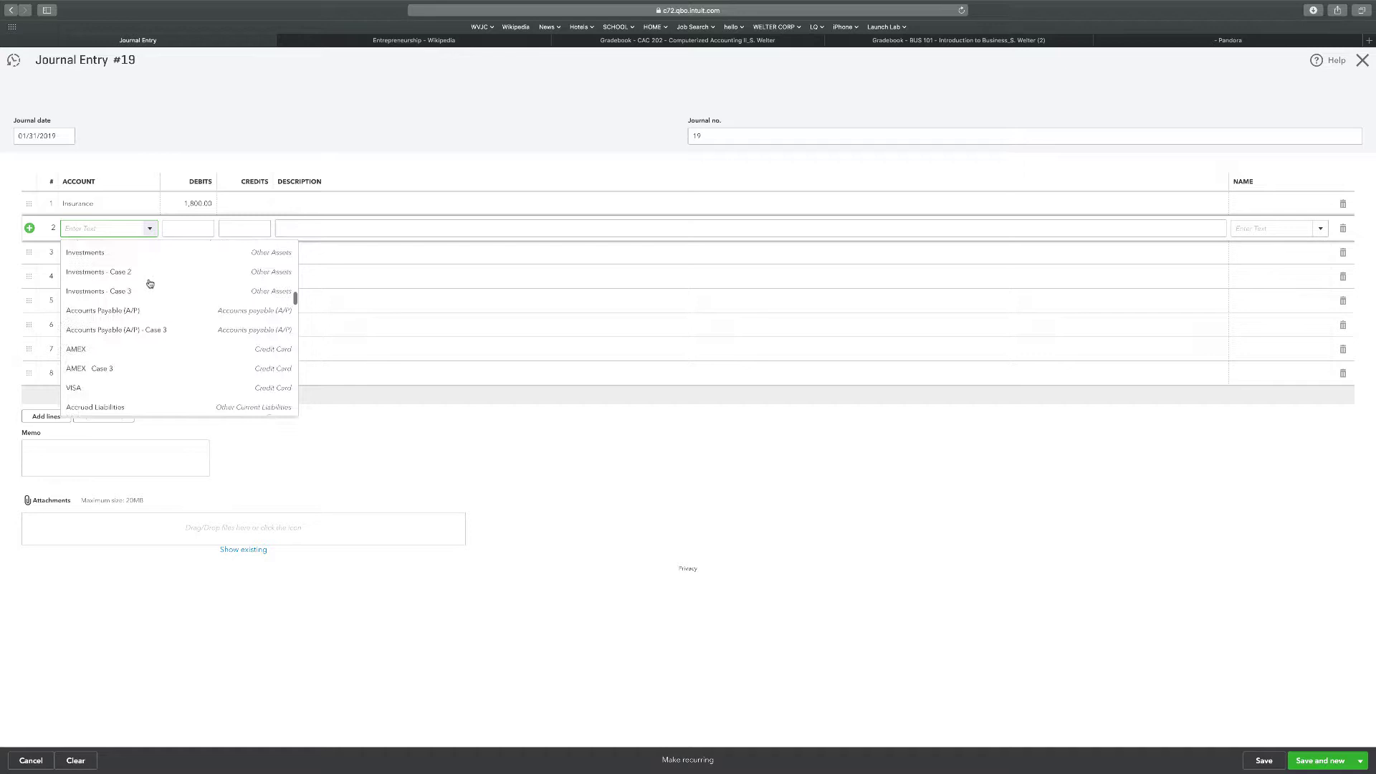
pyautogui.scroll(3, 149, 283)
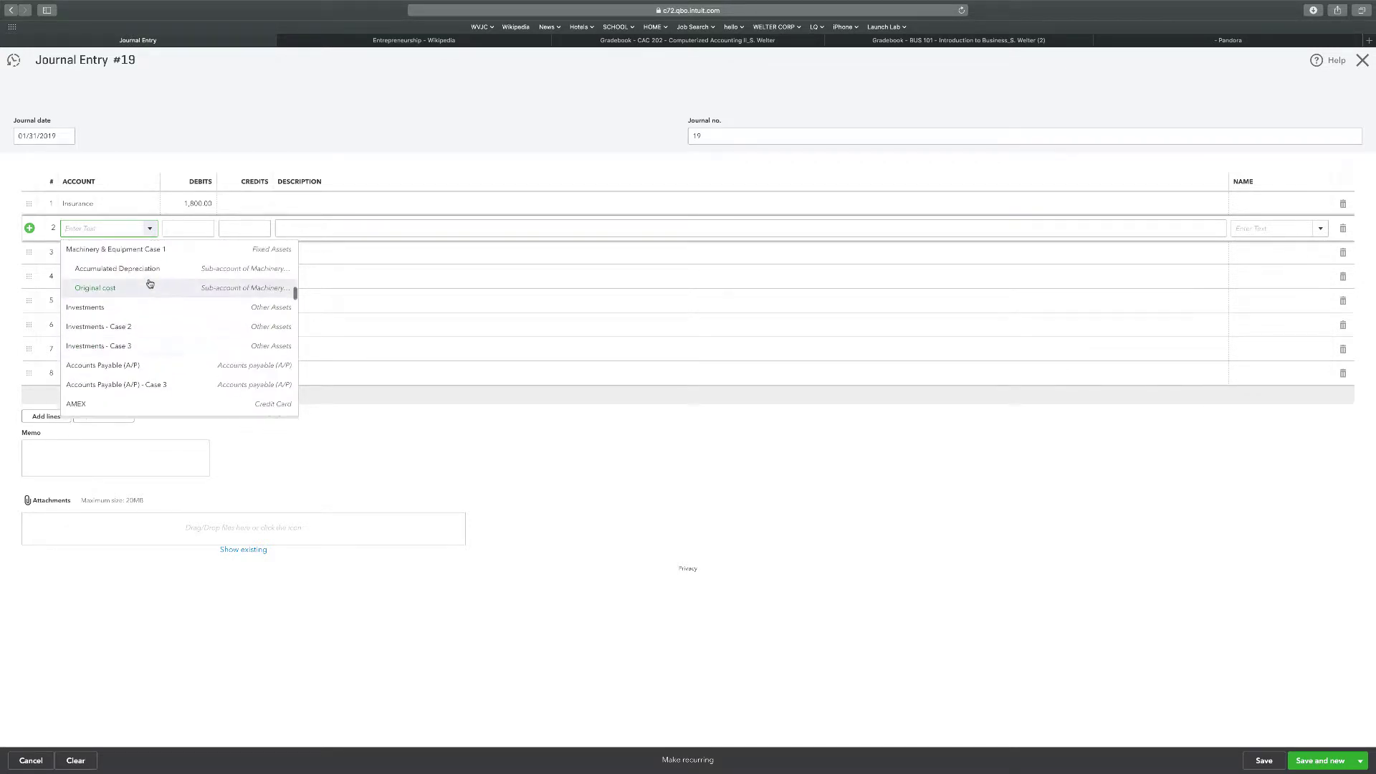
pyautogui.scroll(-6, 150, 283)
pyautogui.scroll(-6, 149, 283)
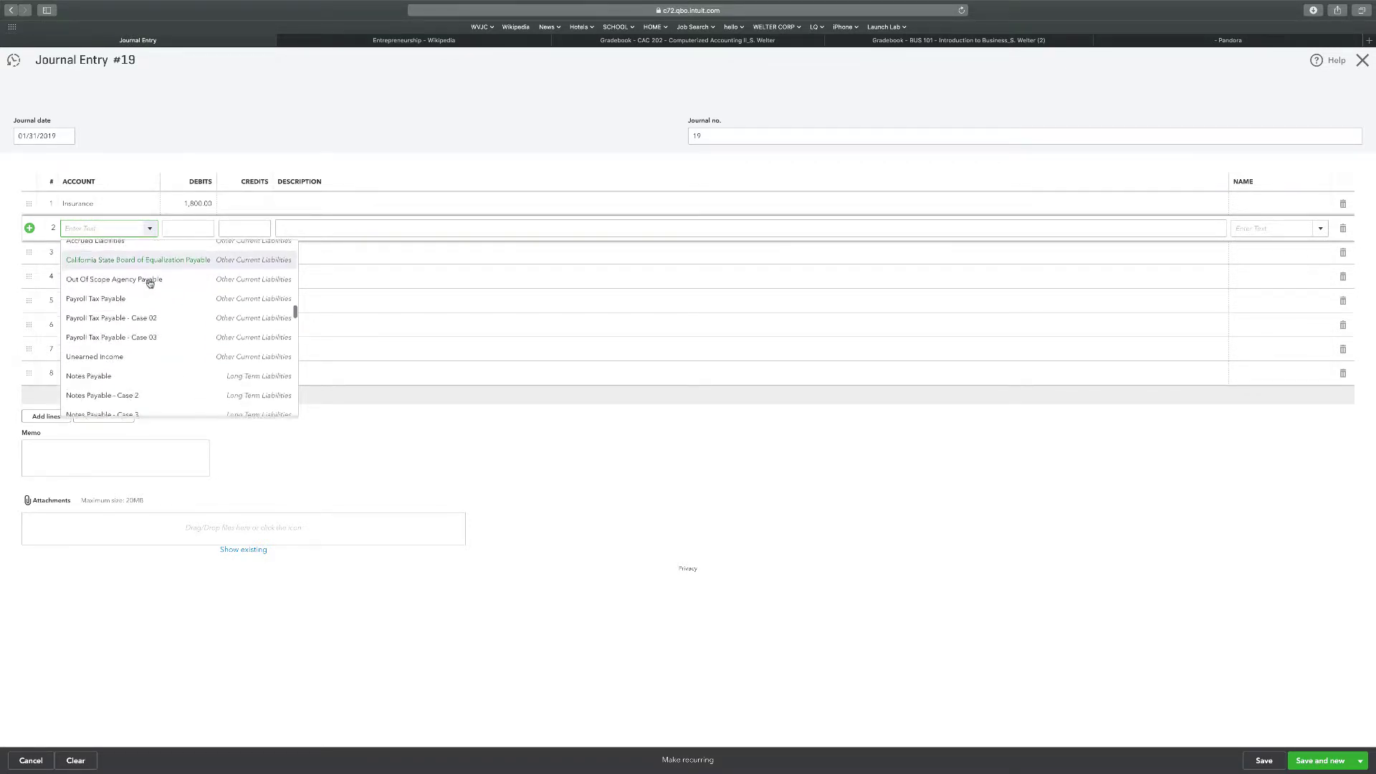
pyautogui.scroll(-6, 150, 283)
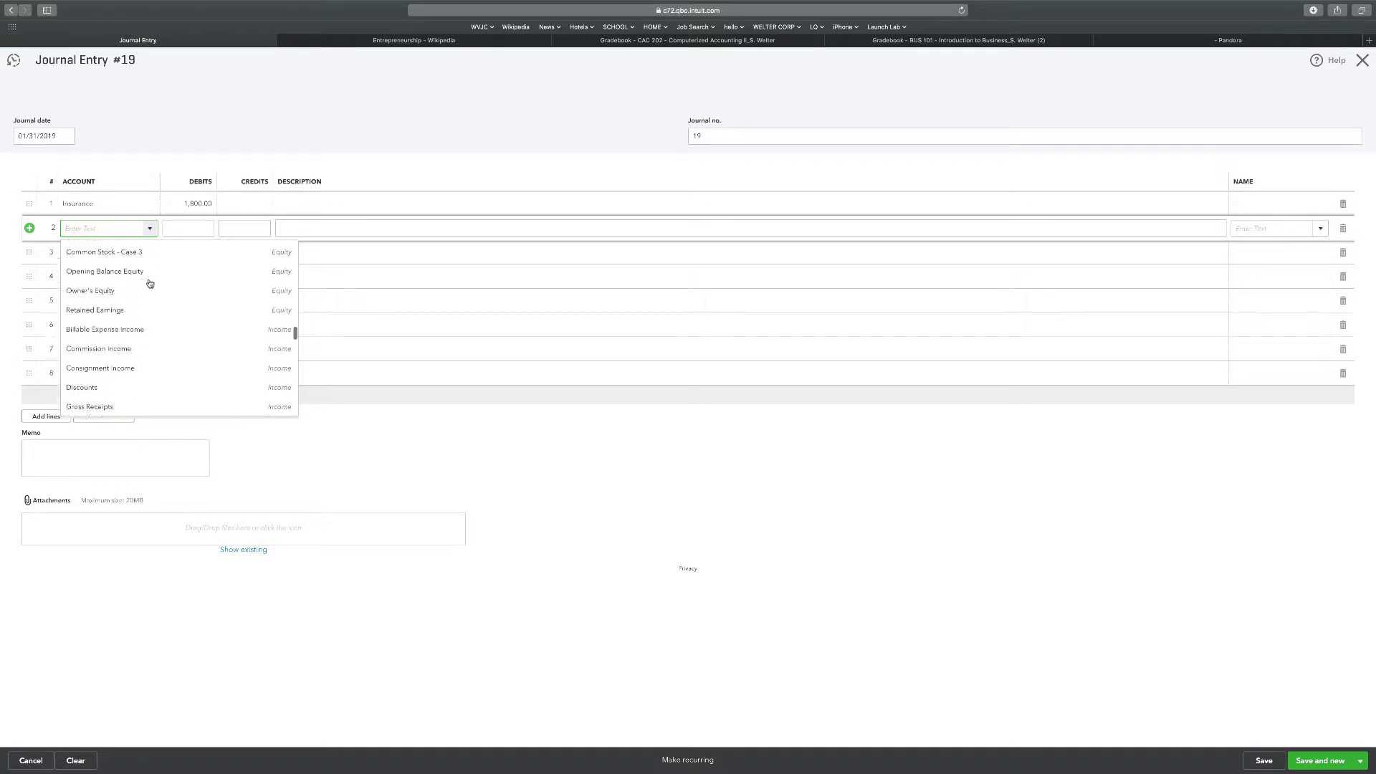
pyautogui.scroll(-6, 150, 283)
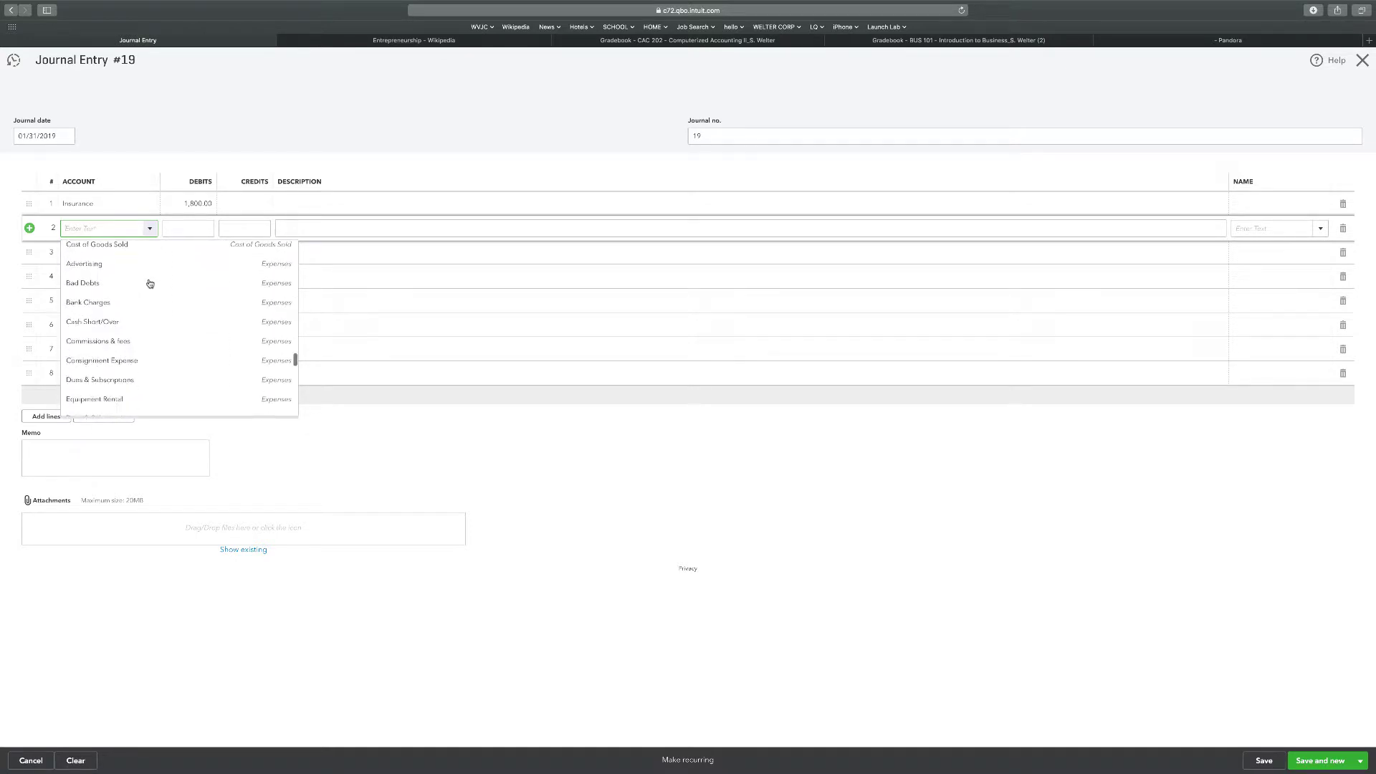
pyautogui.scroll(-5, 150, 283)
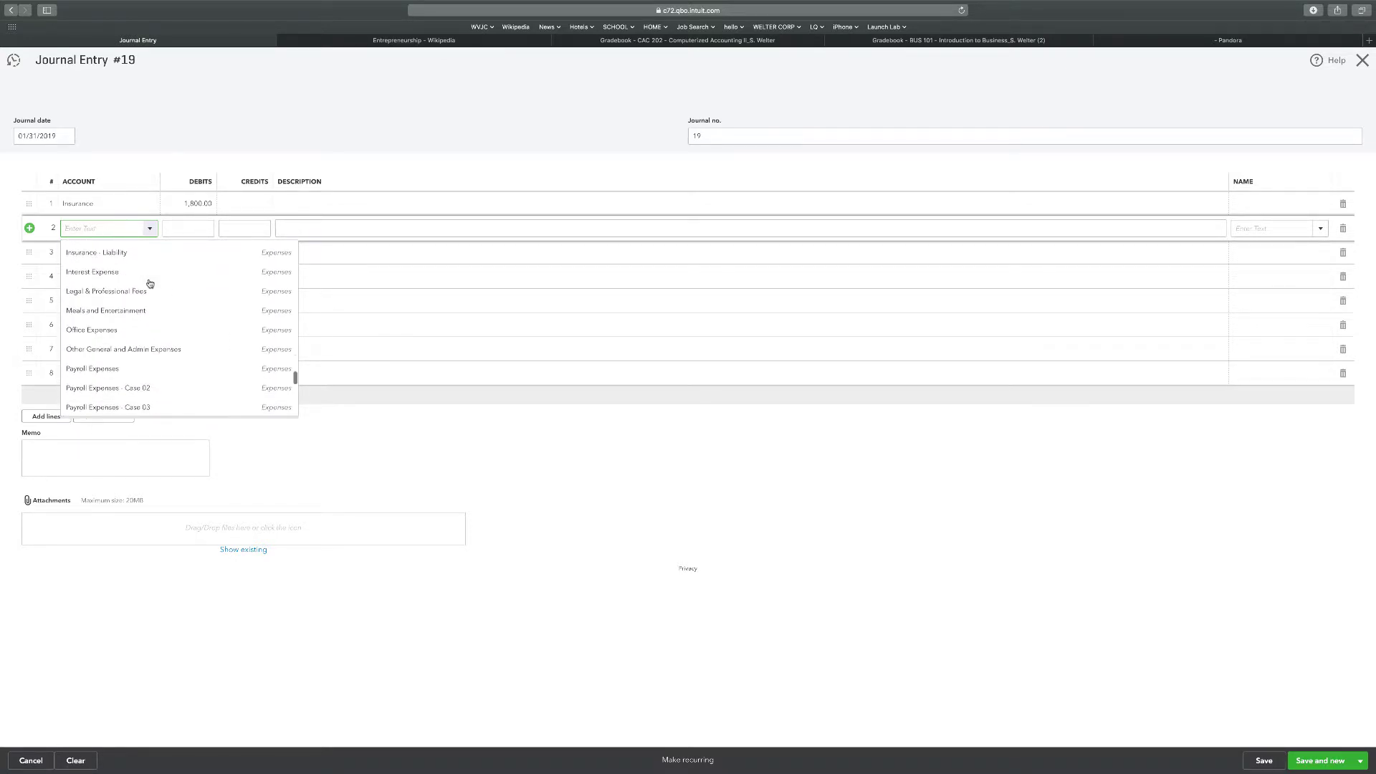
pyautogui.scroll(-6, 150, 283)
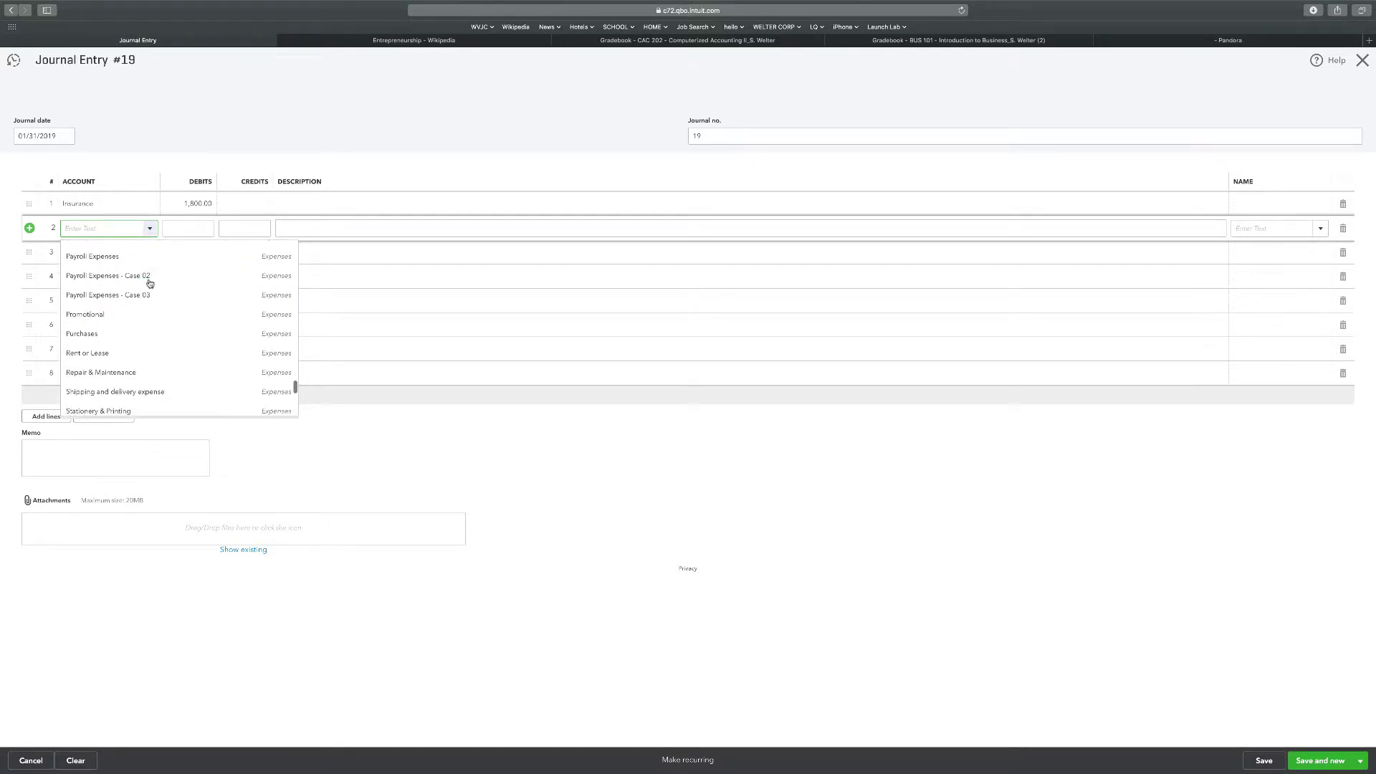
pyautogui.scroll(-4, 150, 283)
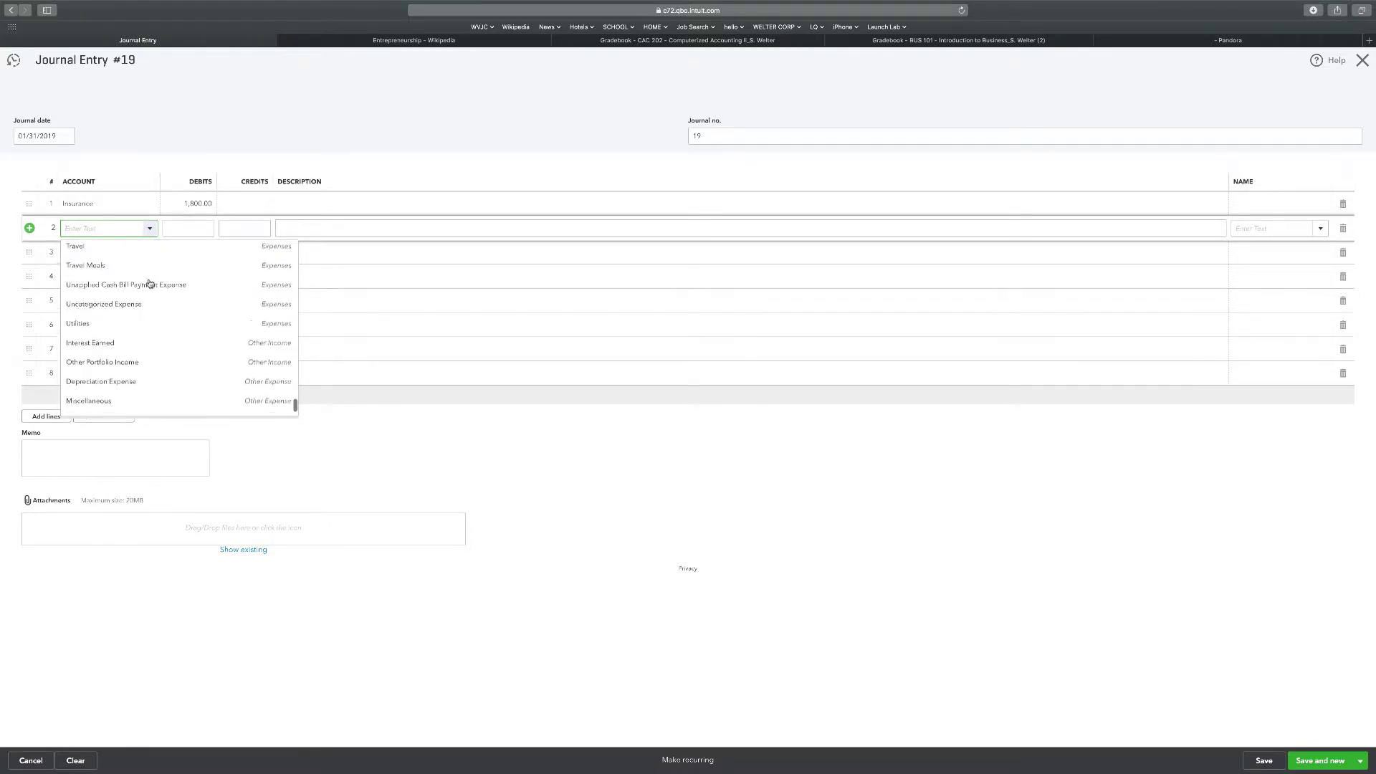
pyautogui.scroll(20, 149, 283)
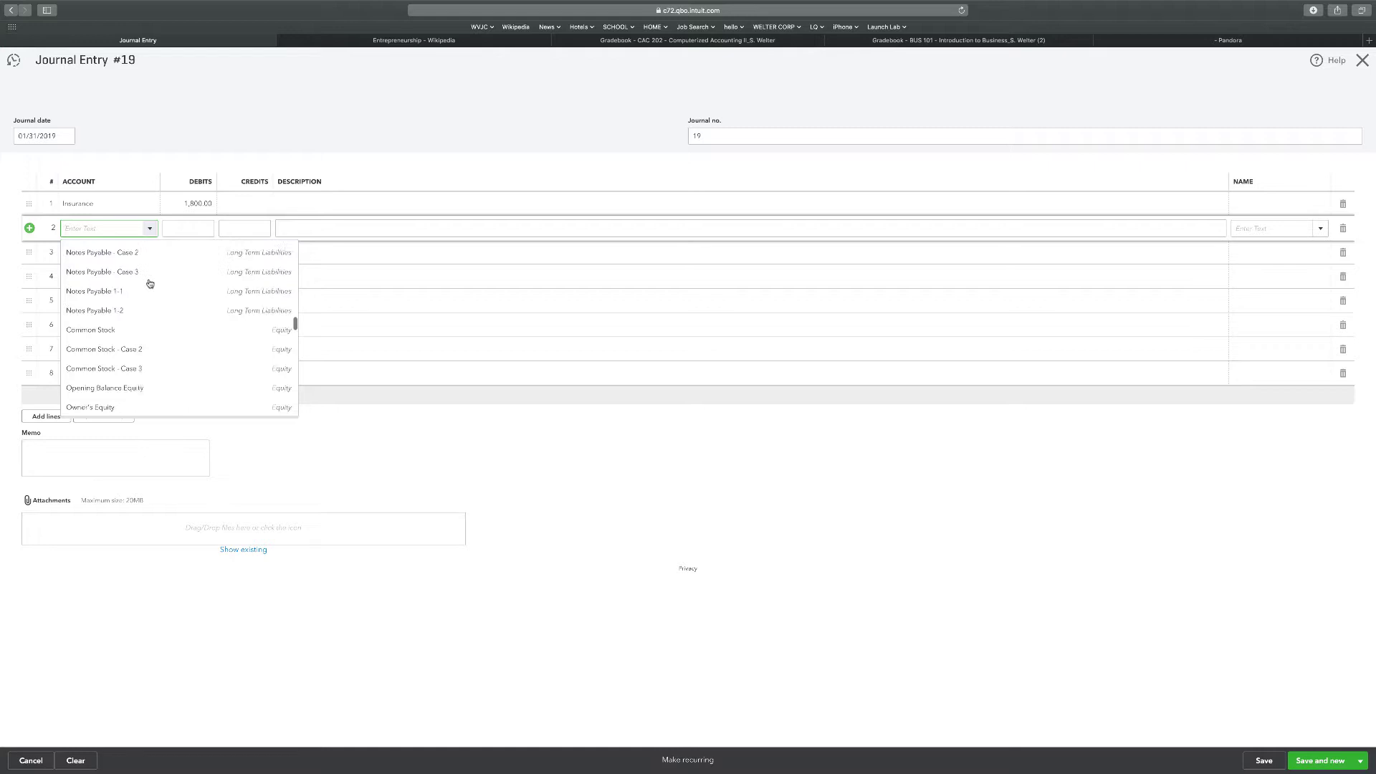
pyautogui.scroll(3, 150, 283)
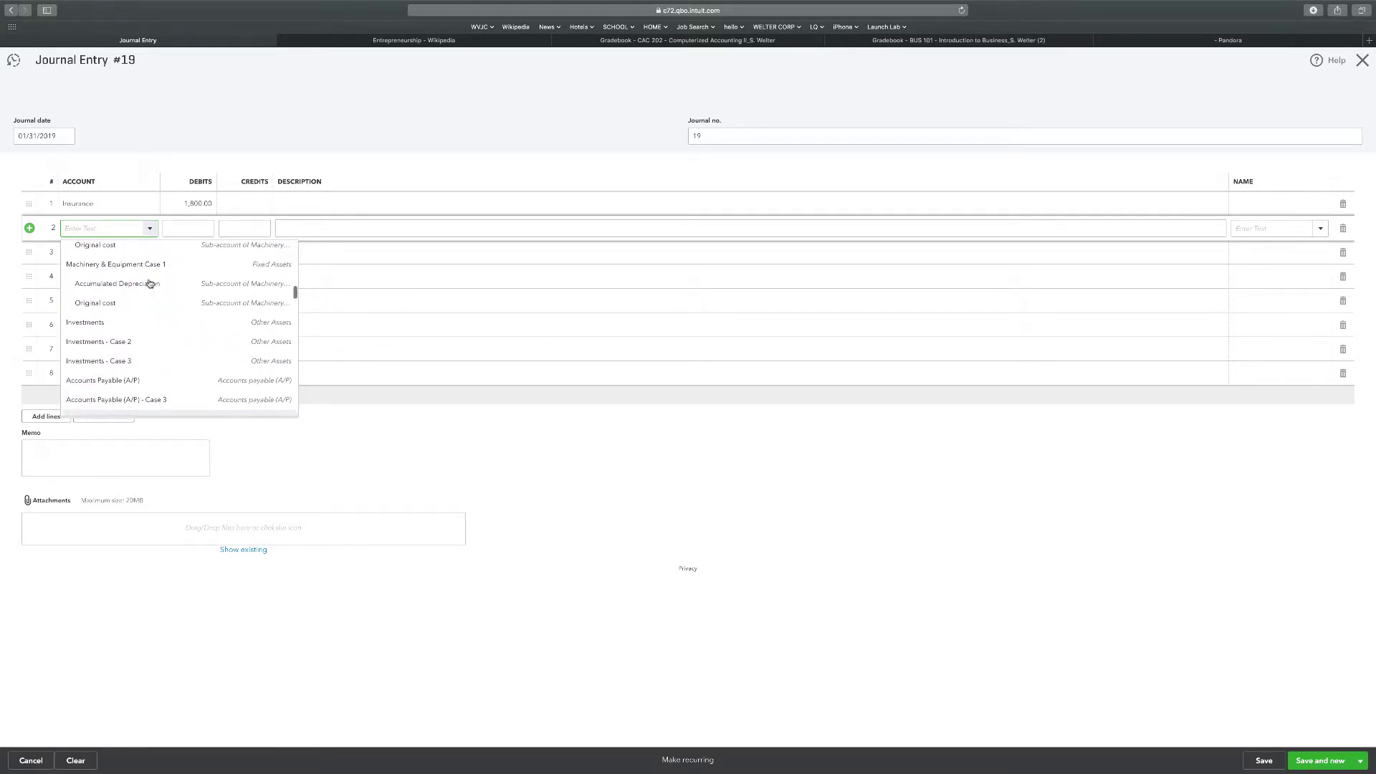
pyautogui.scroll(5, 150, 283)
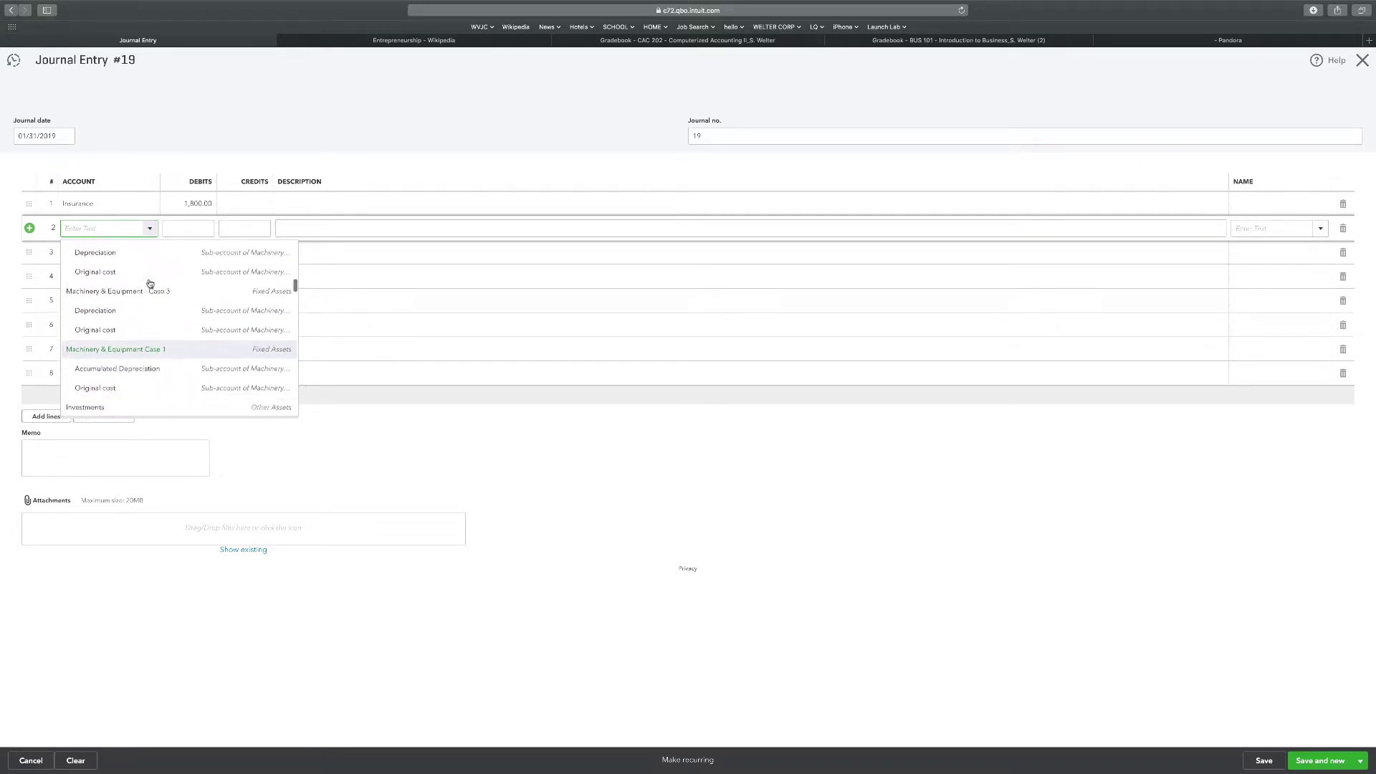
pyautogui.scroll(5, 150, 283)
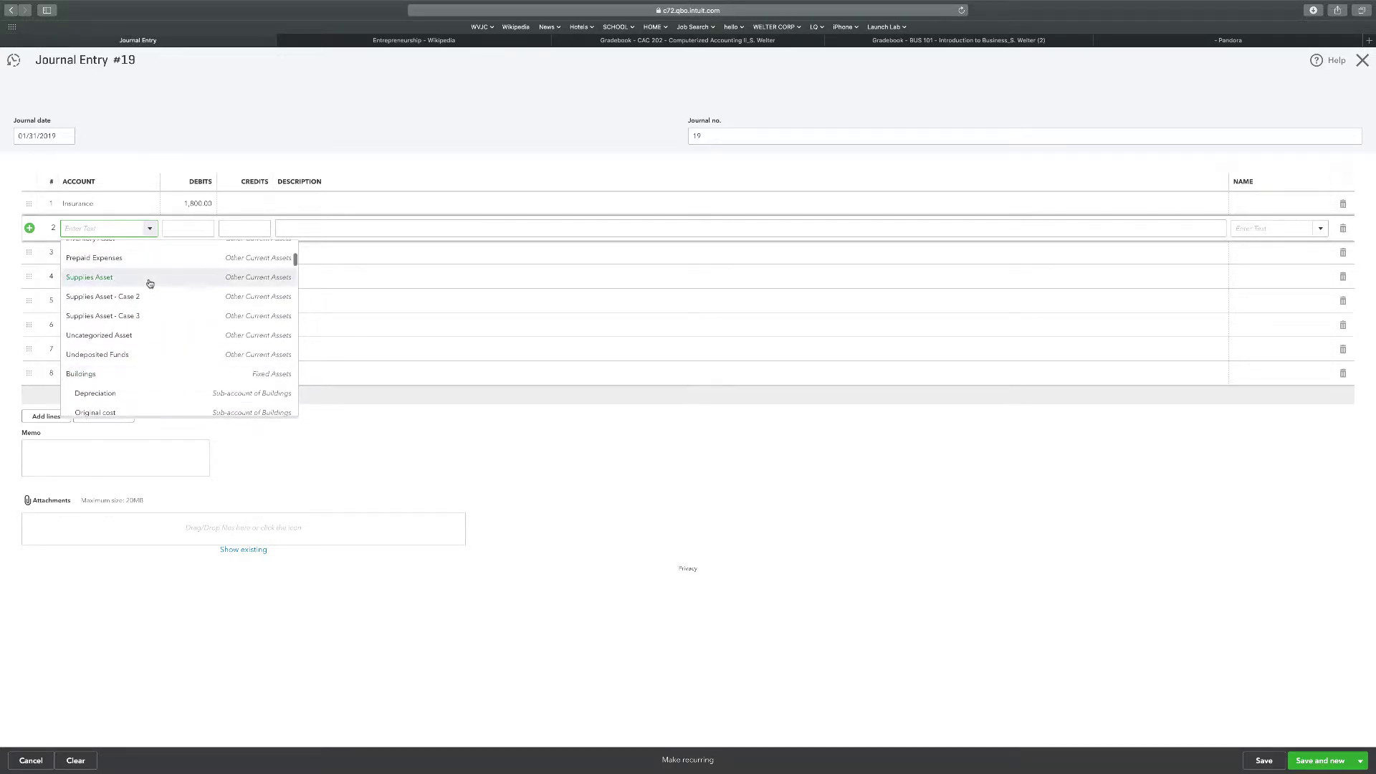
pyautogui.scroll(1, 125, 270)
pyautogui.click(111, 265)
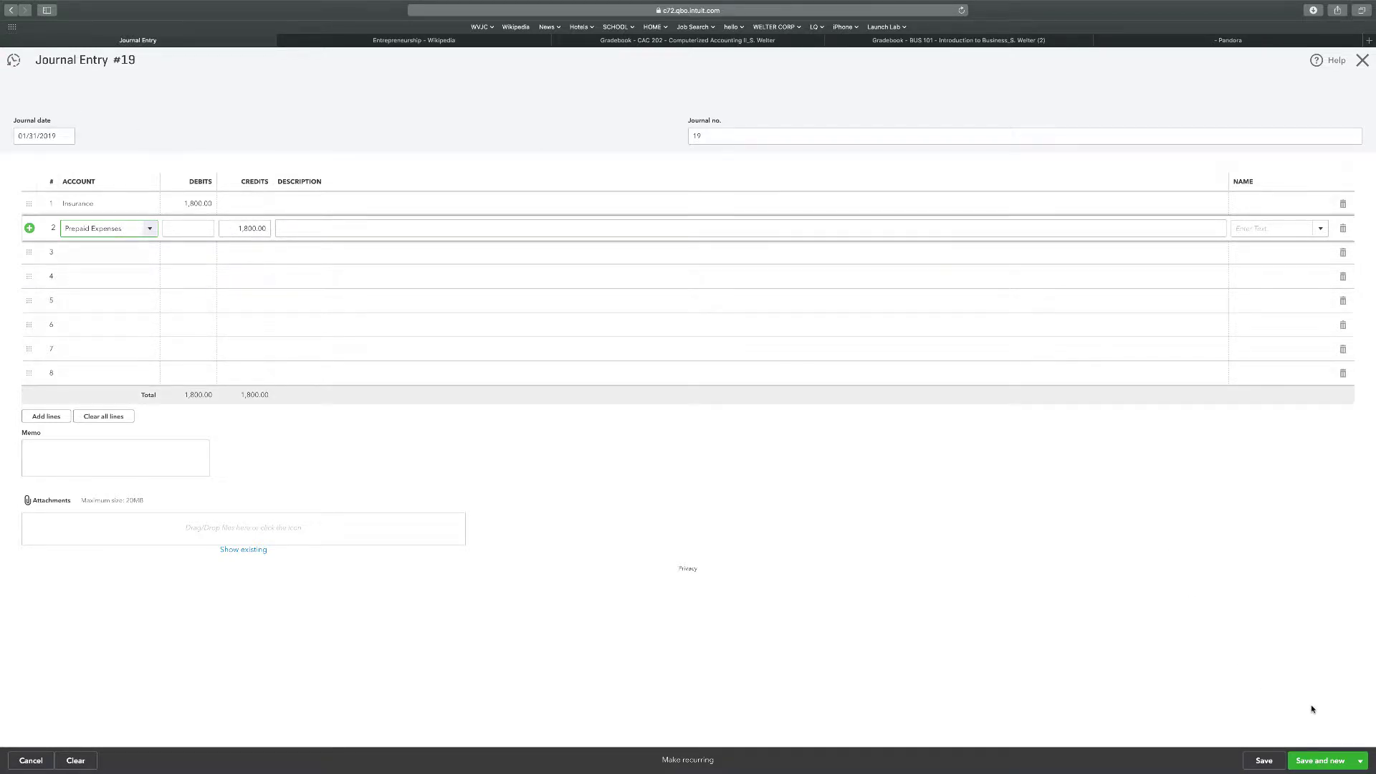
pyautogui.click(1311, 762)
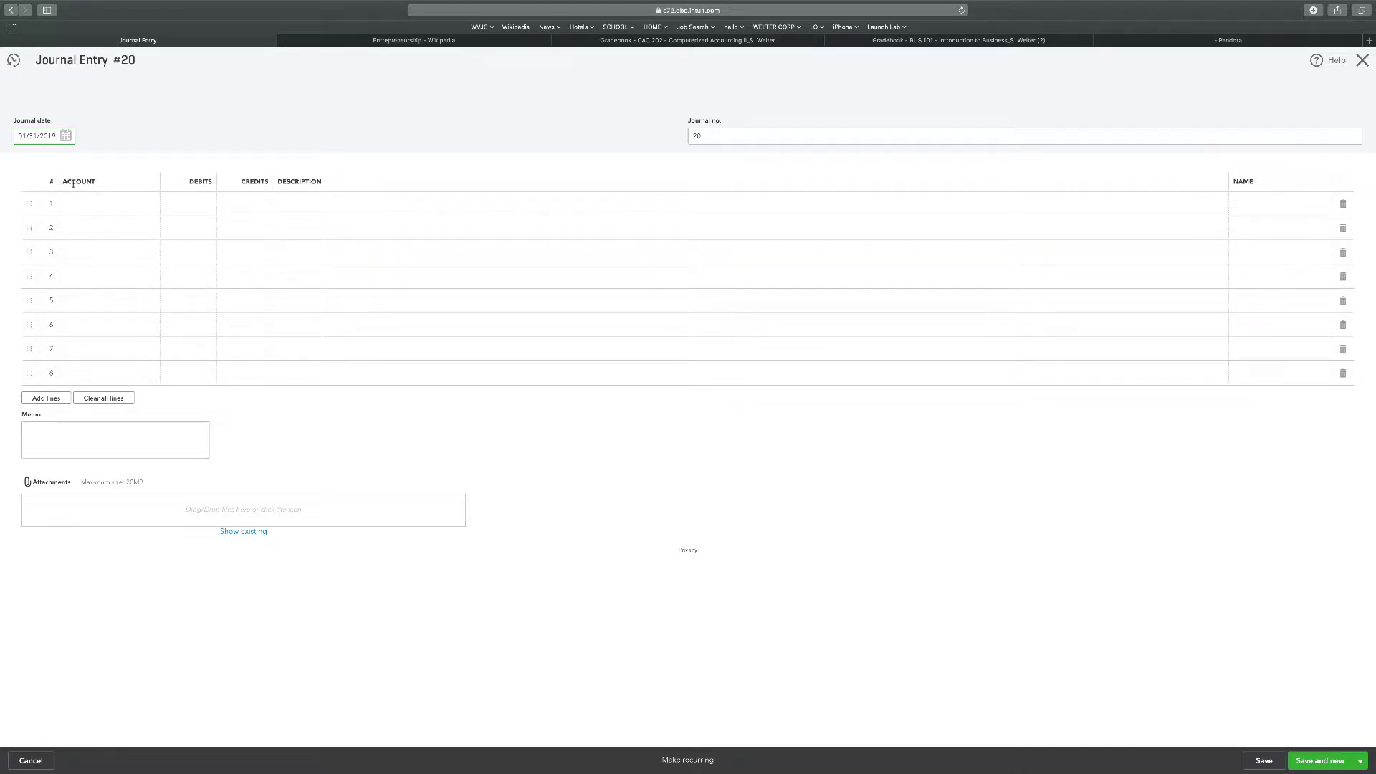
# Debit Legal & Professional Fees 750 on line 1 of Journal Entry #20
pyautogui.click(109, 204)
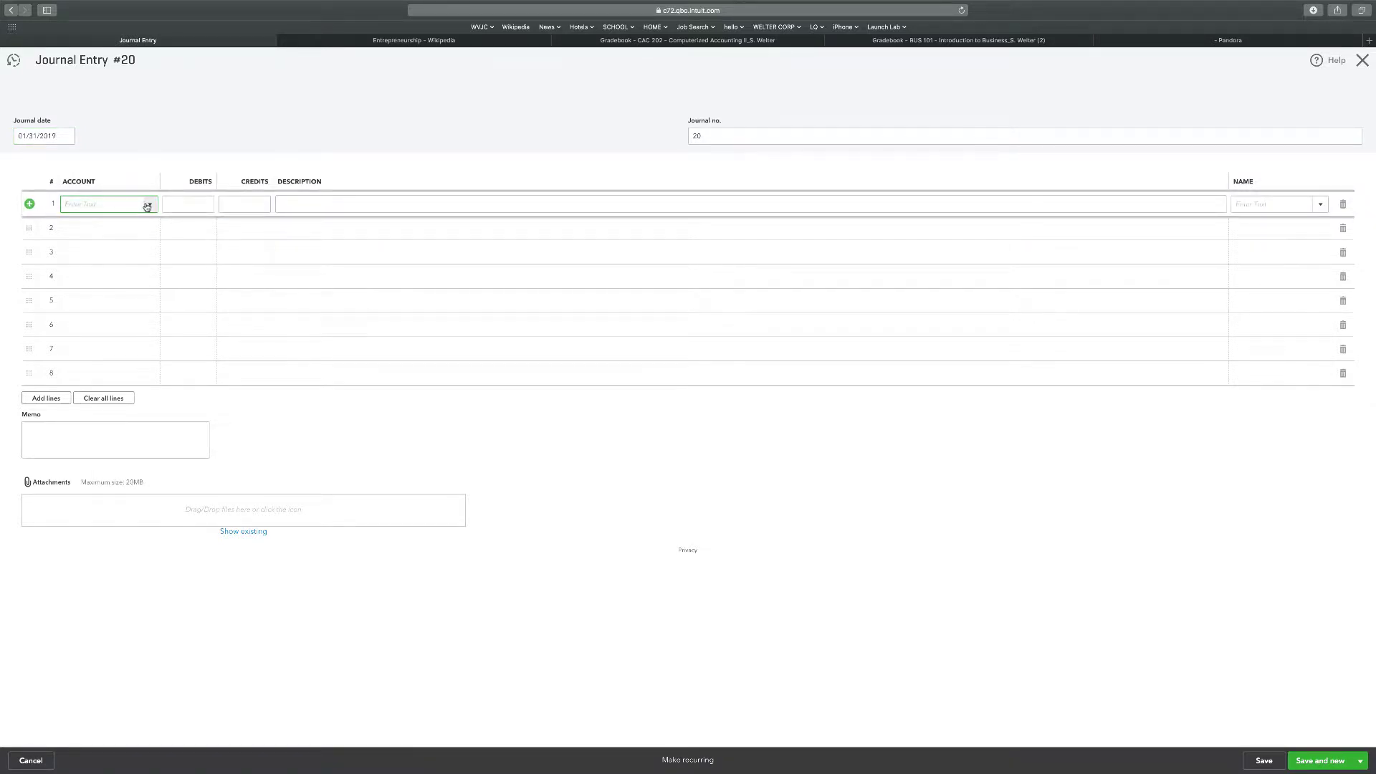
pyautogui.click(146, 207)
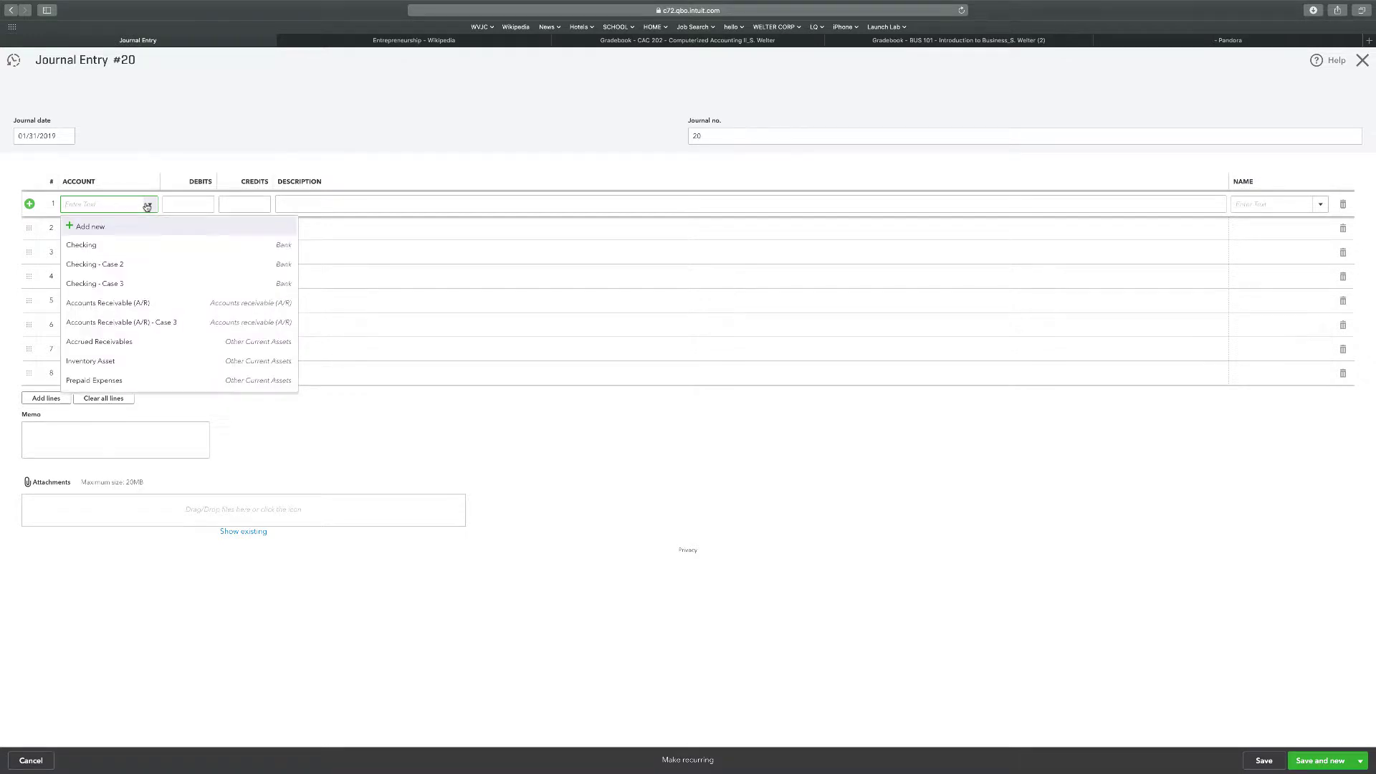
pyautogui.scroll(-8, 188, 332)
pyautogui.scroll(-10, 190, 333)
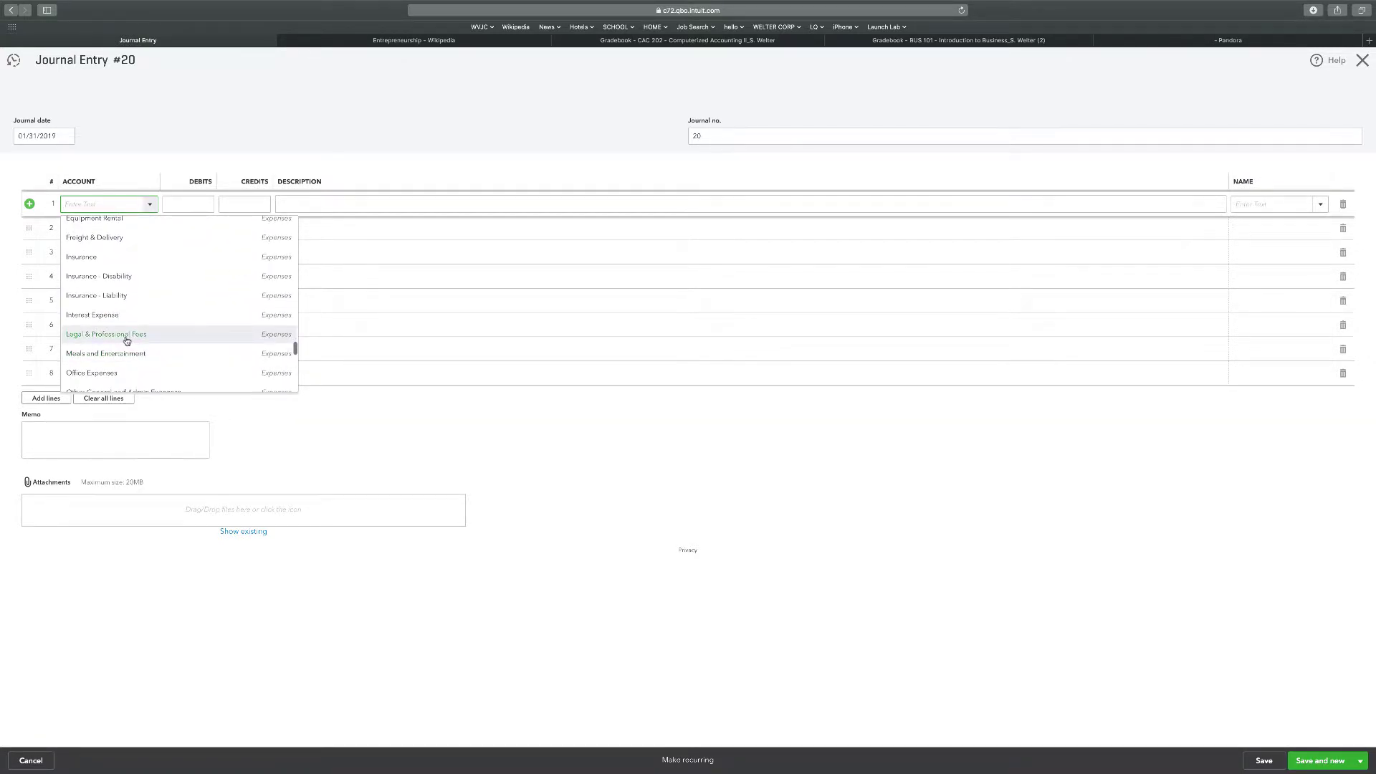
pyautogui.click(133, 334)
pyautogui.click(190, 203)
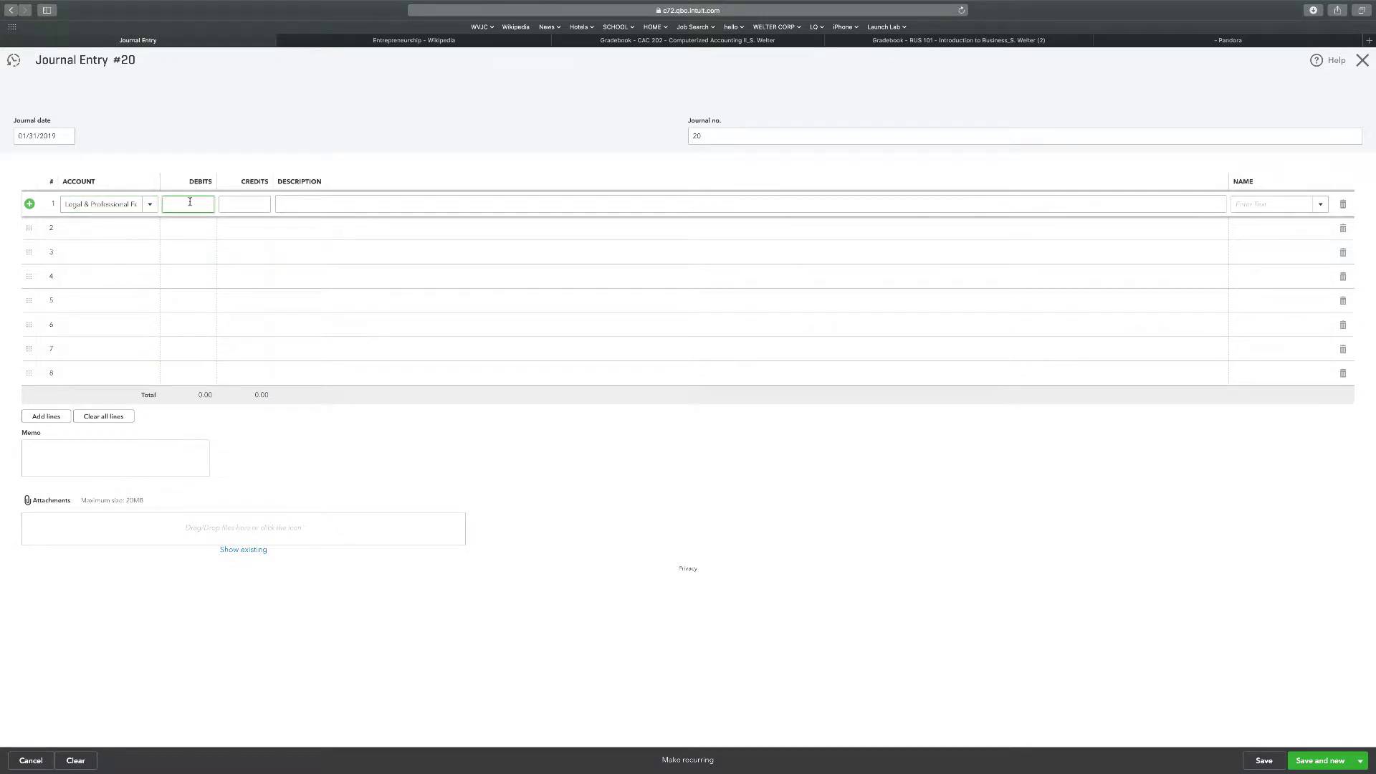
pyautogui.write('750')
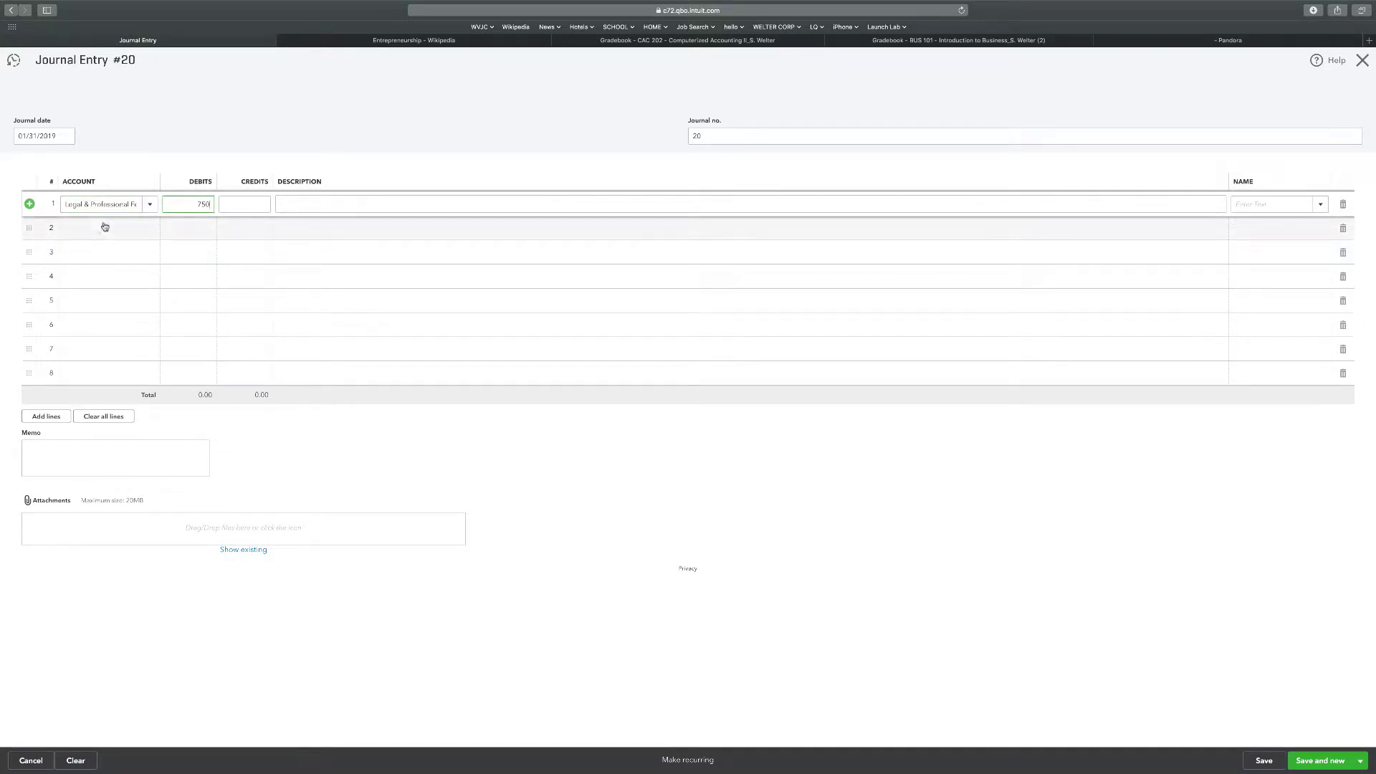
# Credit Accrued Liabilities 750.00 on line 2 to balance the entry
pyautogui.click(100, 227)
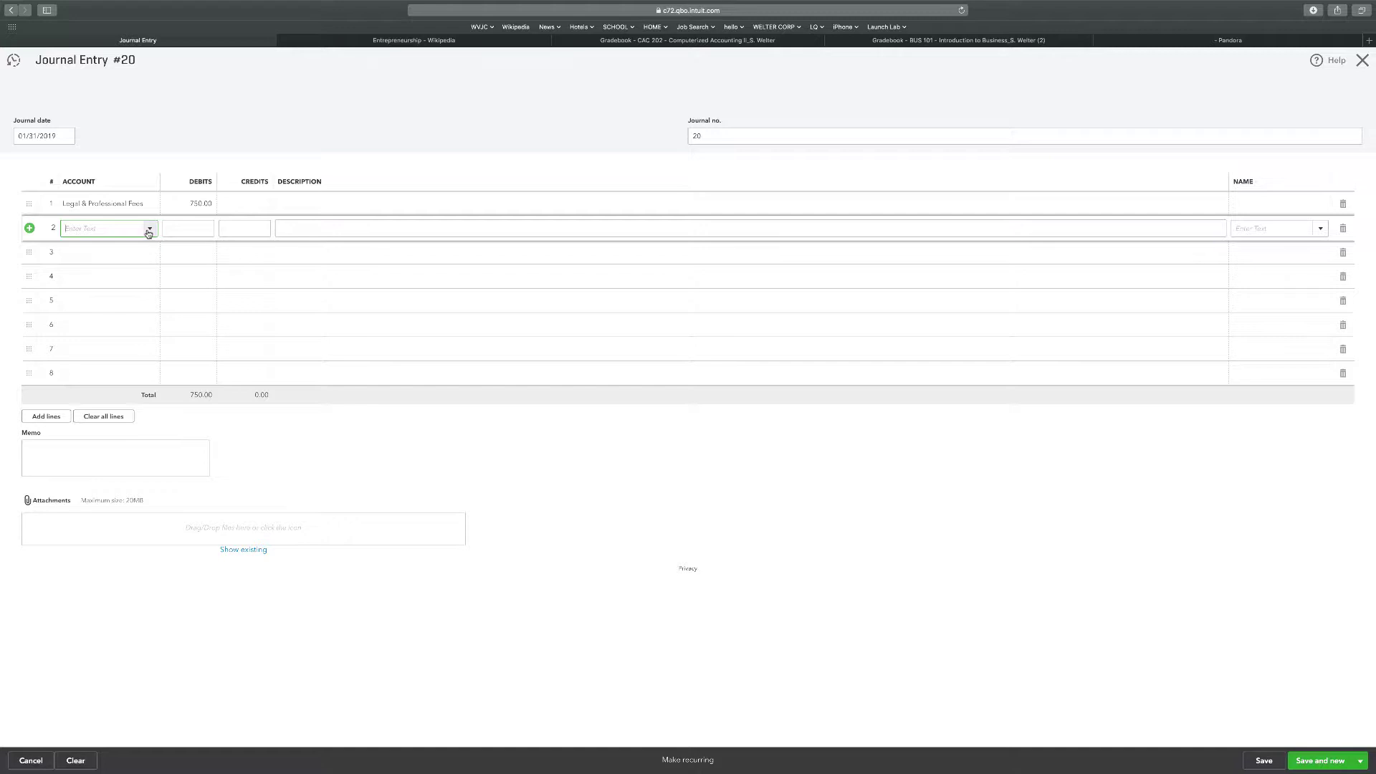
pyautogui.click(149, 229)
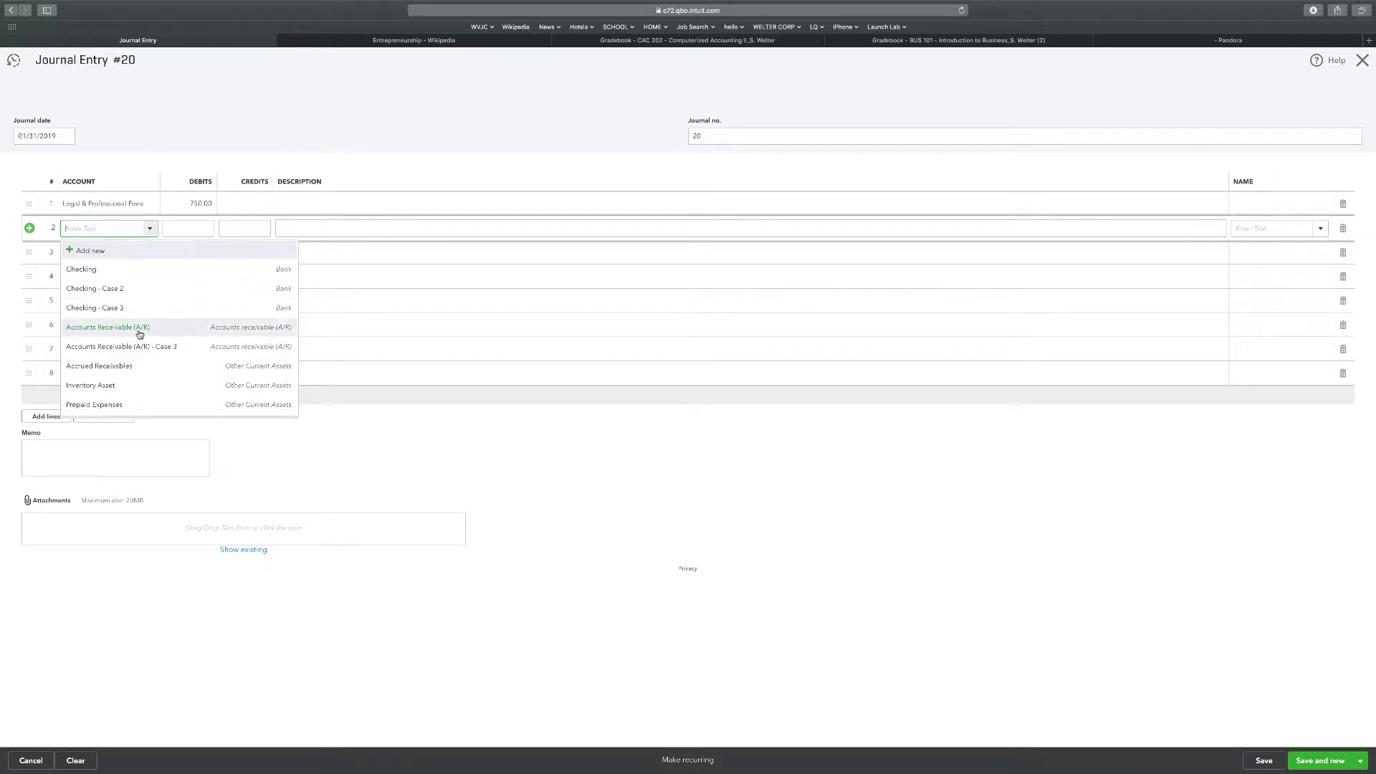
pyautogui.scroll(-3, 139, 329)
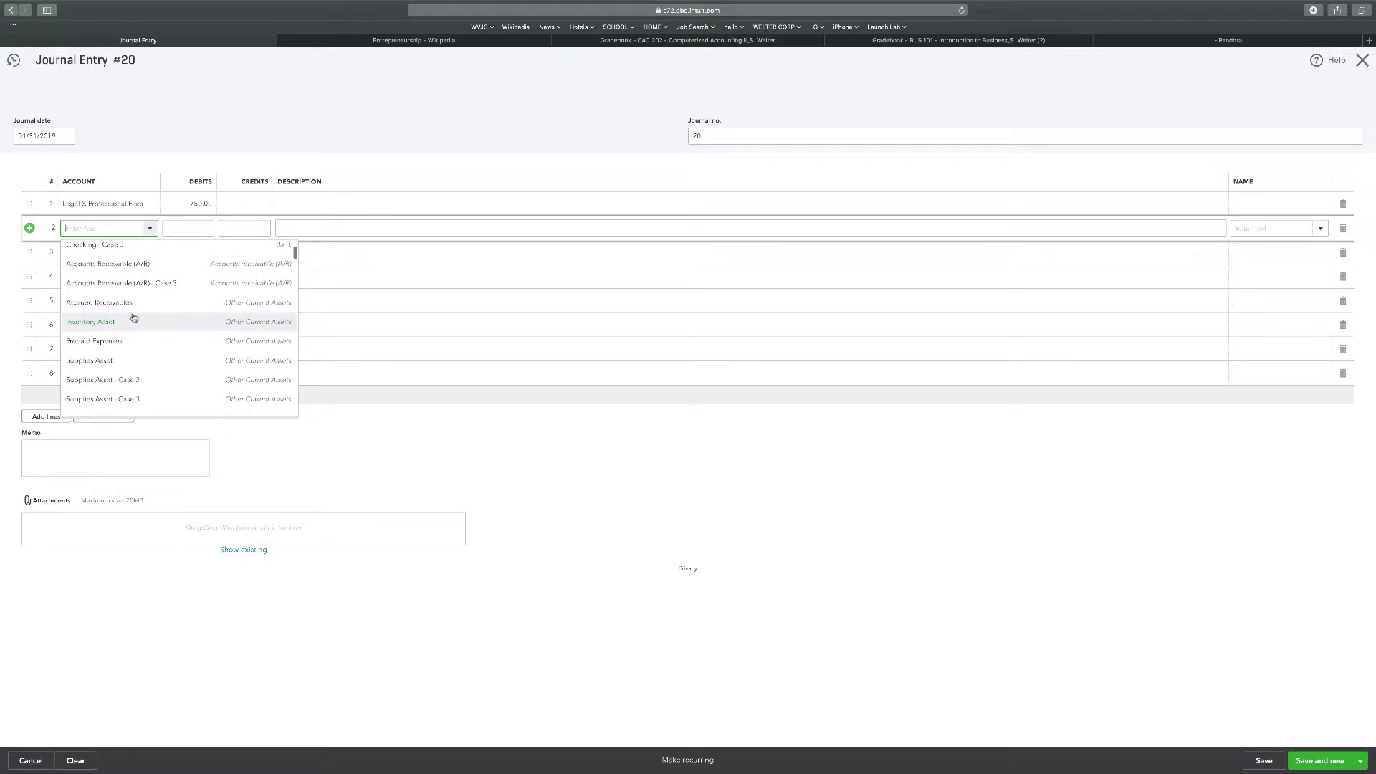
pyautogui.scroll(-5, 125, 308)
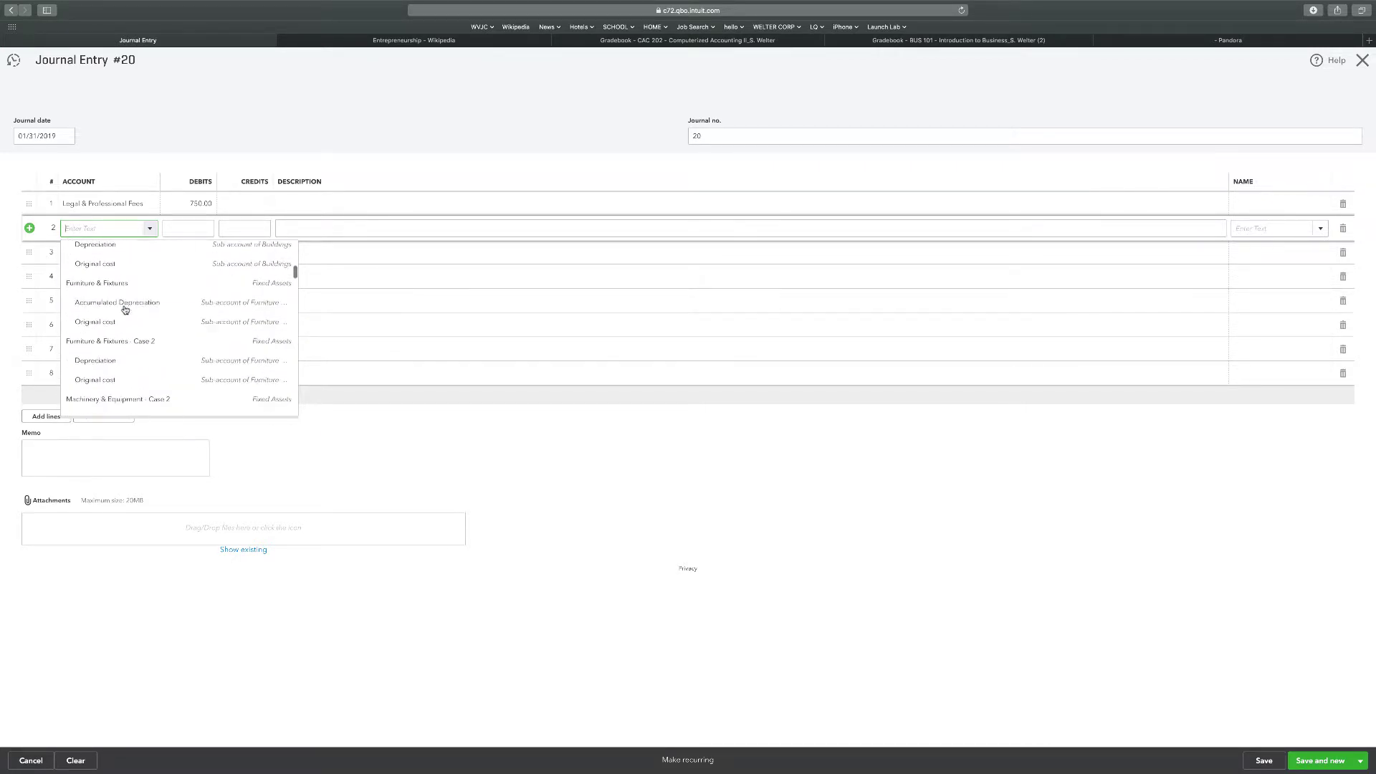
pyautogui.scroll(-10, 125, 308)
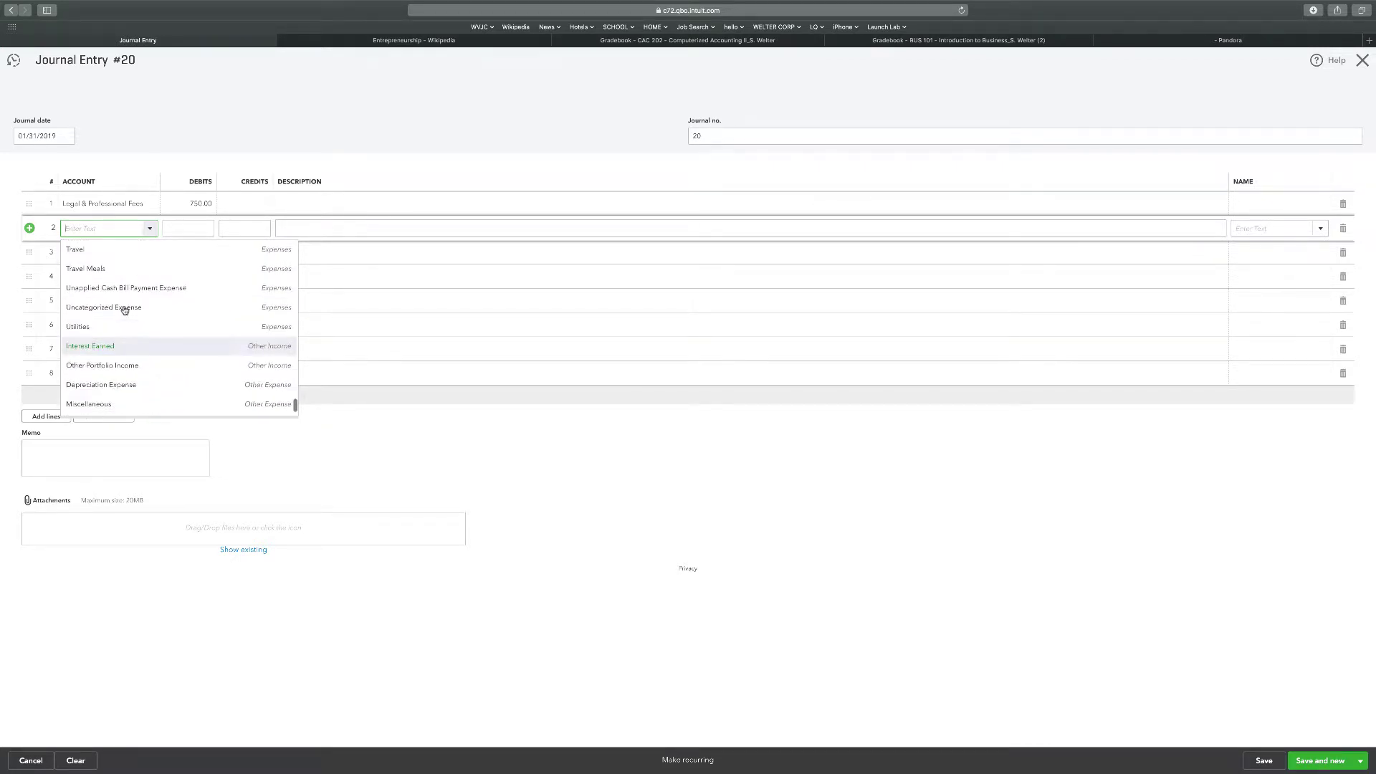
pyautogui.scroll(8, 124, 310)
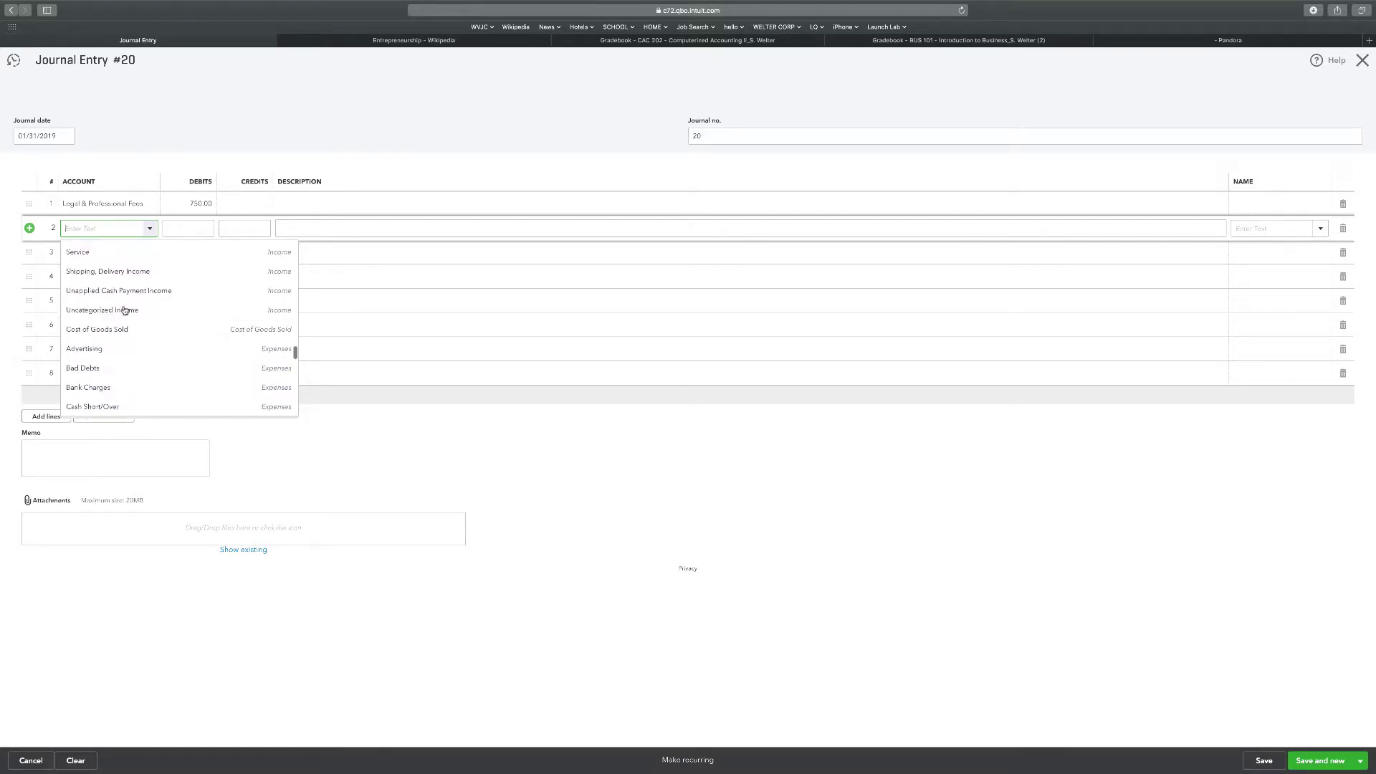
pyautogui.scroll(6, 125, 310)
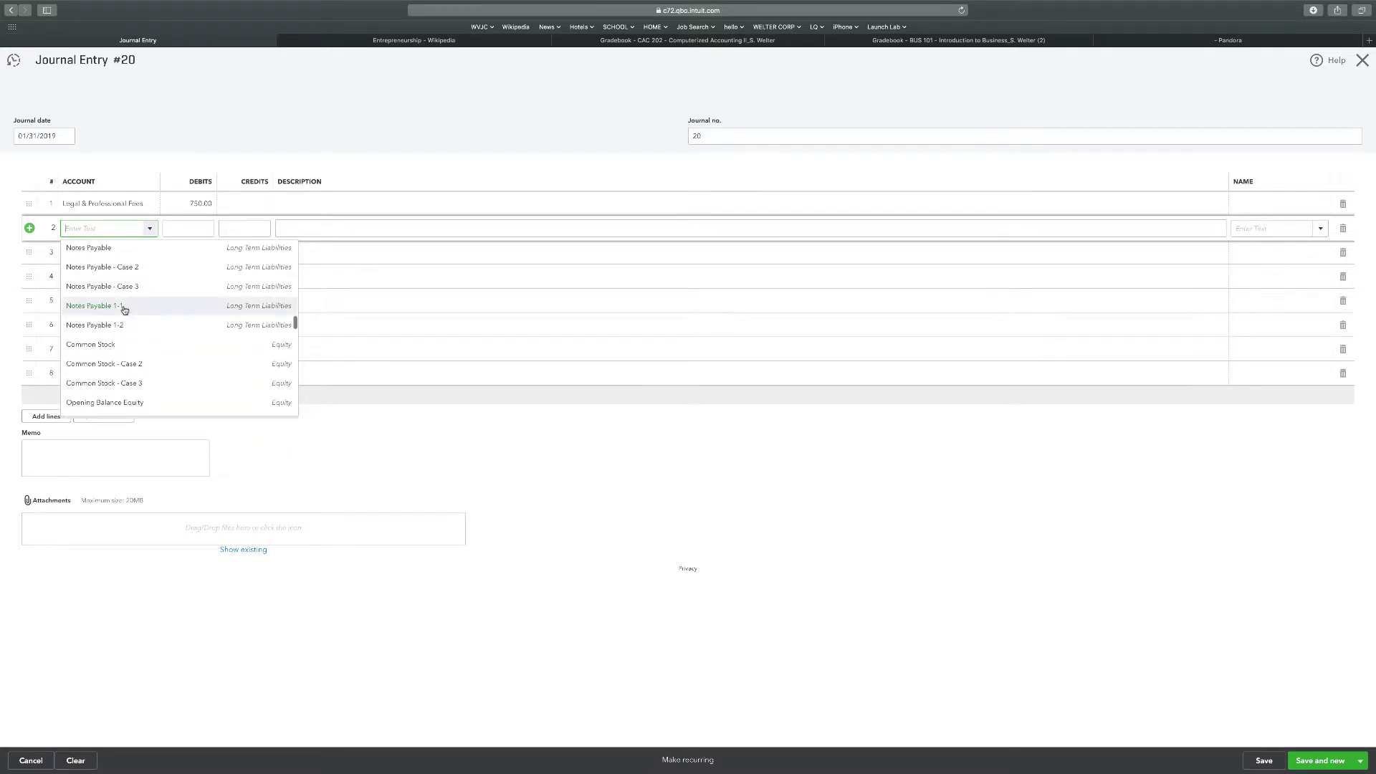
pyautogui.scroll(3, 125, 310)
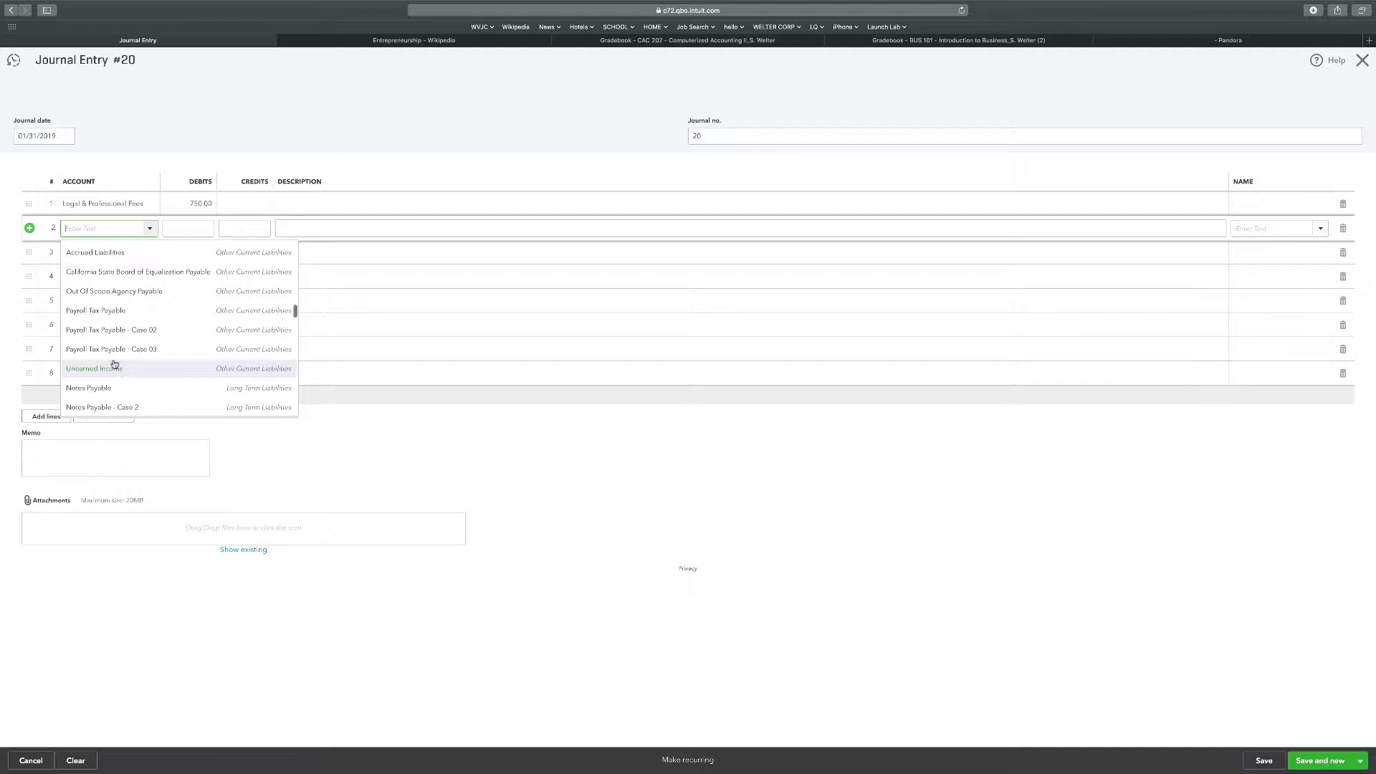
pyautogui.scroll(2, 110, 311)
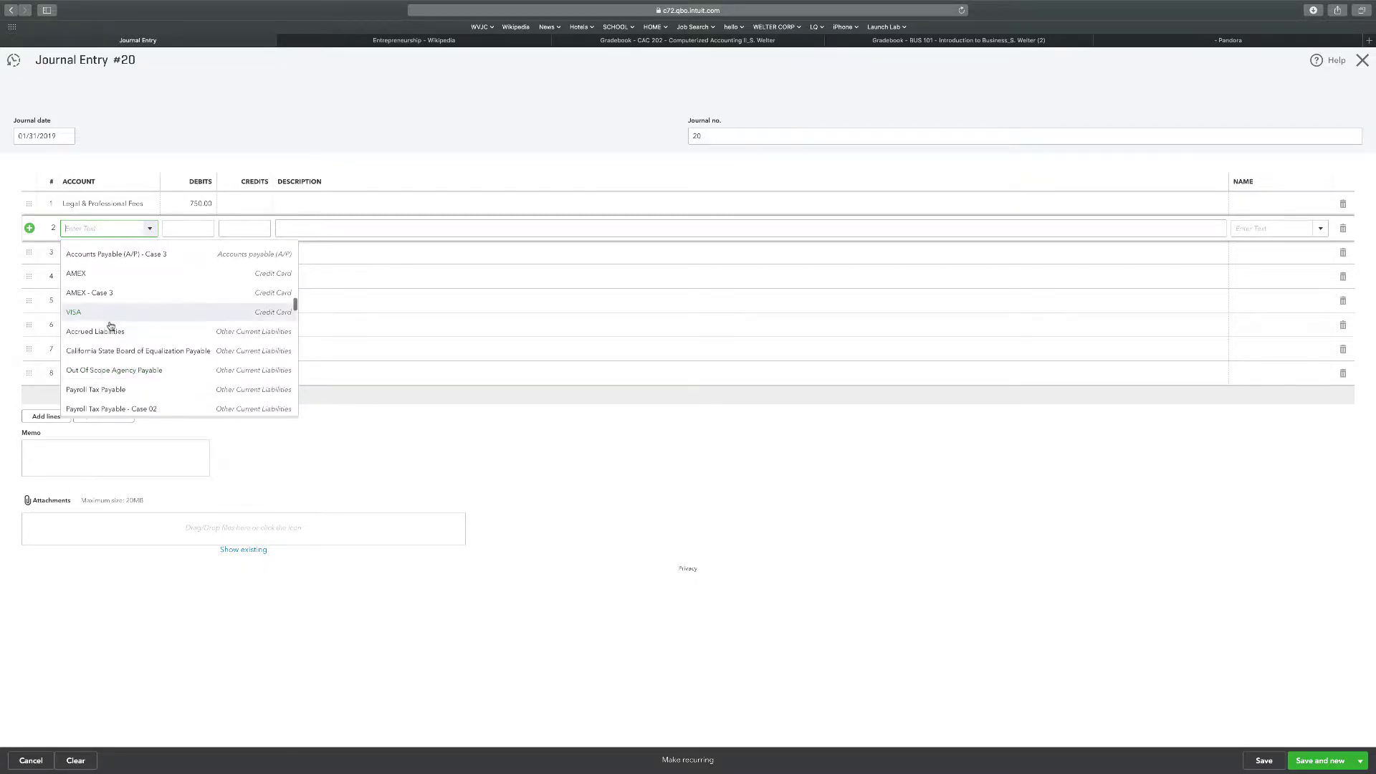
pyautogui.click(109, 331)
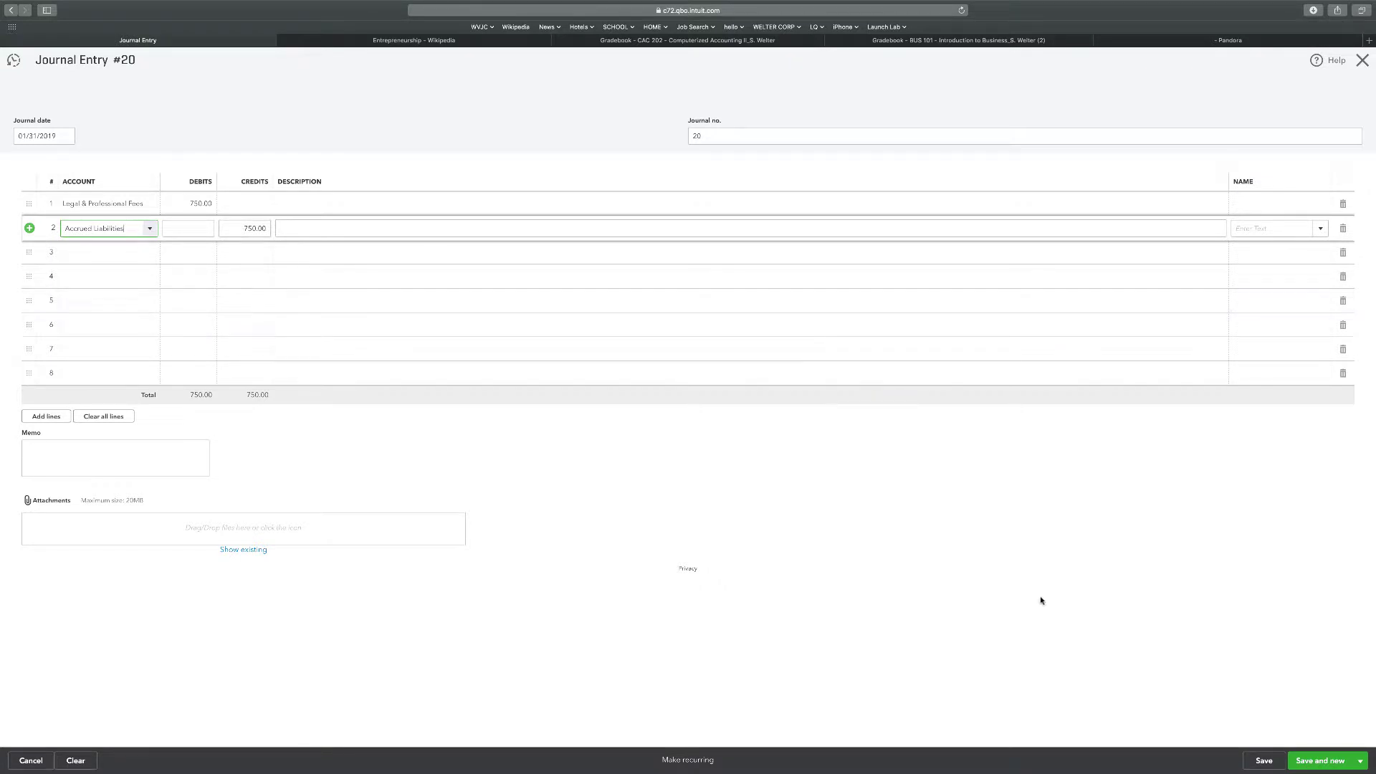
# Save Journal Entry #20 (Legal & Professional Fees / Accrued Liabilities 750.00) with Save and new
pyautogui.click(1326, 762)
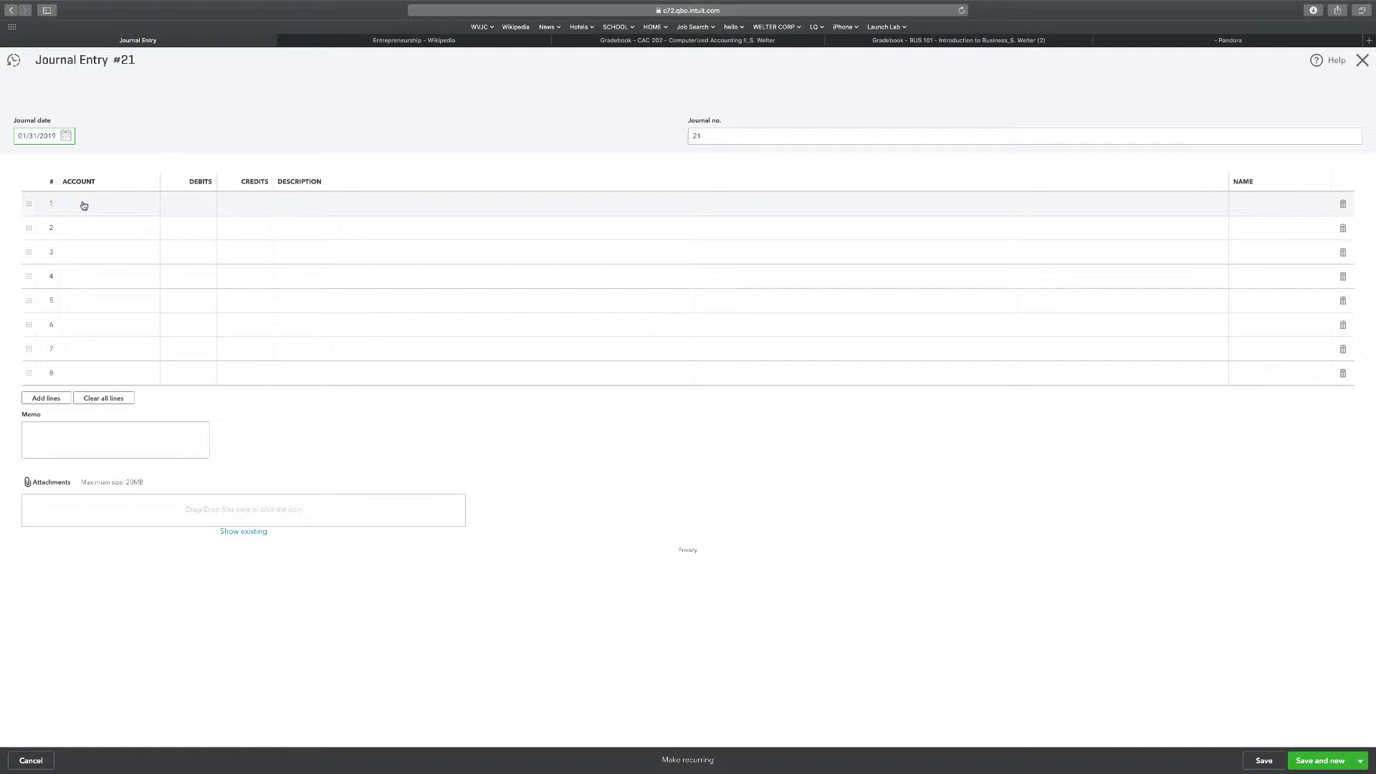
# Debit Service 4500 on line 1 of Journal Entry #21
pyautogui.click(83, 204)
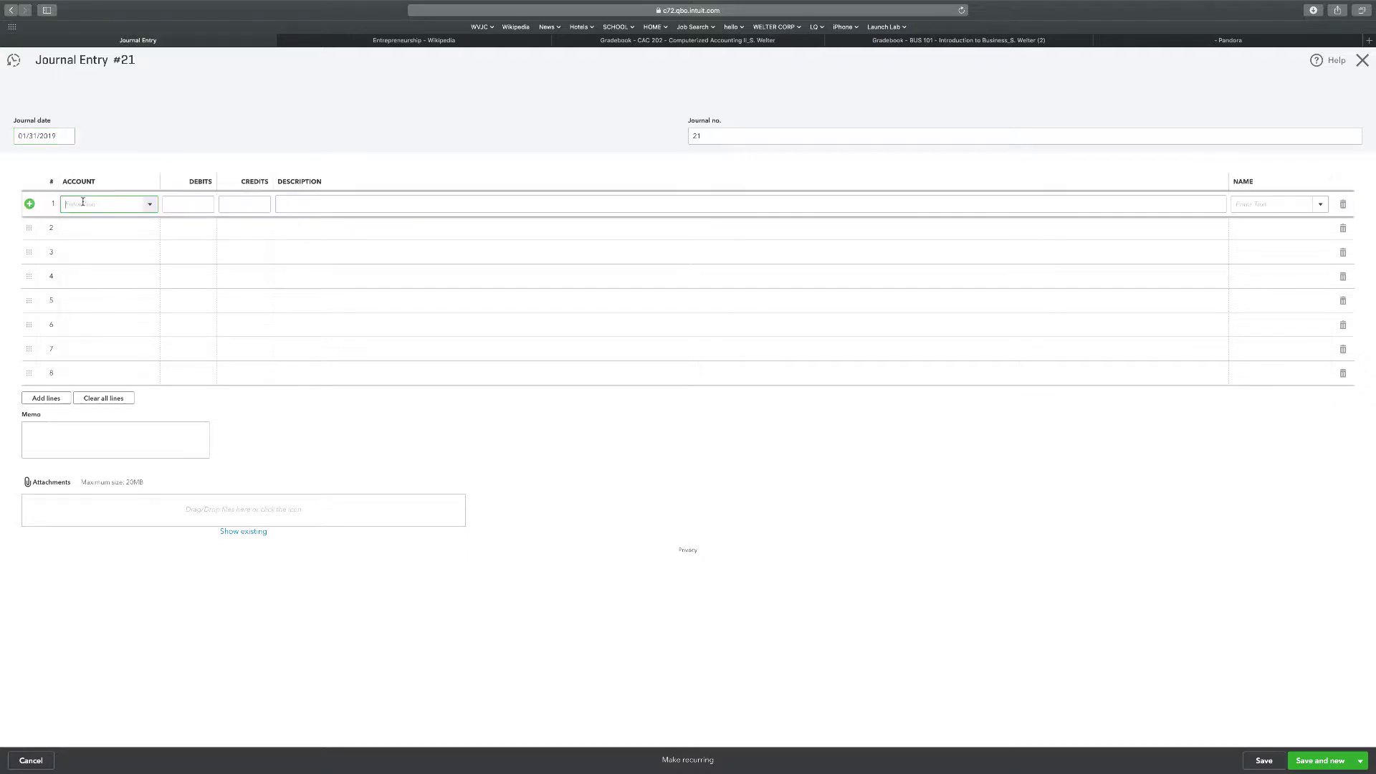
pyautogui.click(150, 206)
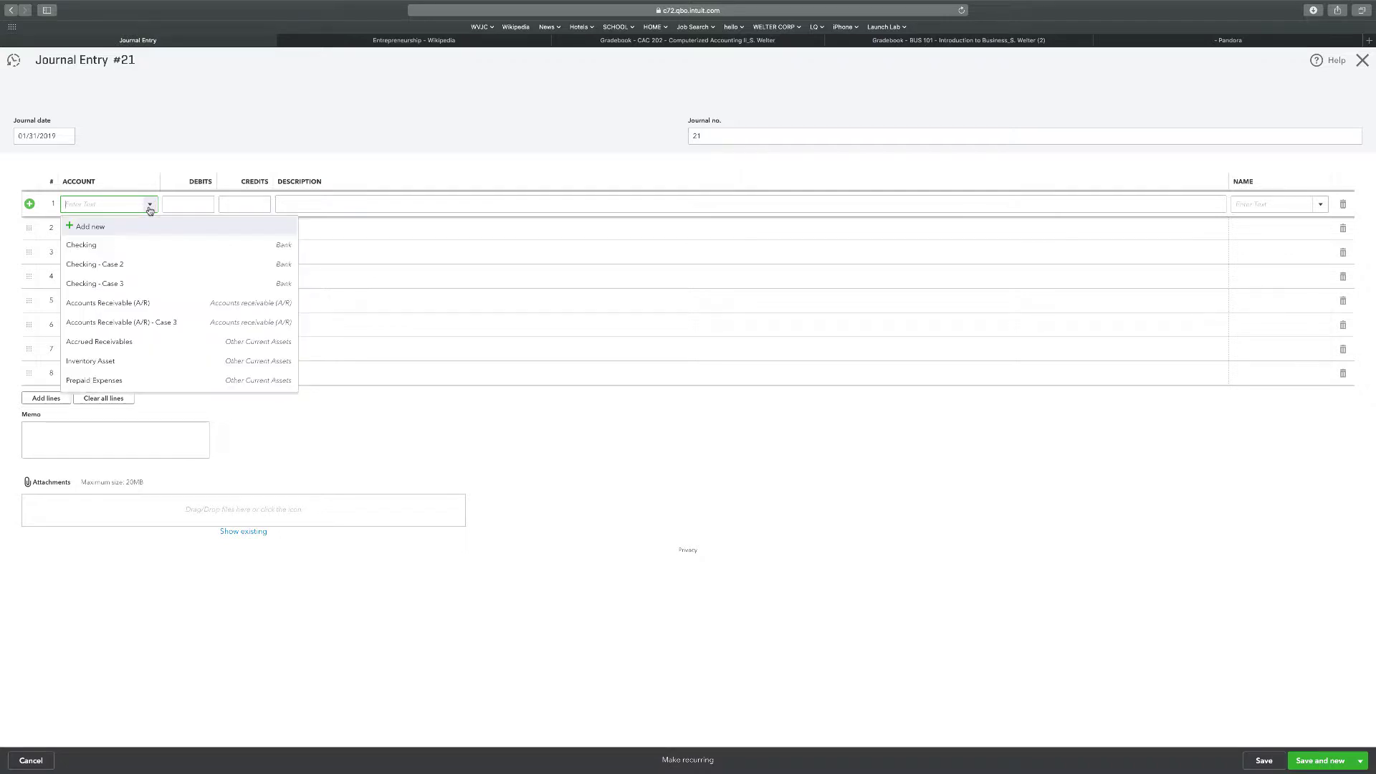
pyautogui.scroll(-5, 139, 295)
pyautogui.scroll(-10, 140, 298)
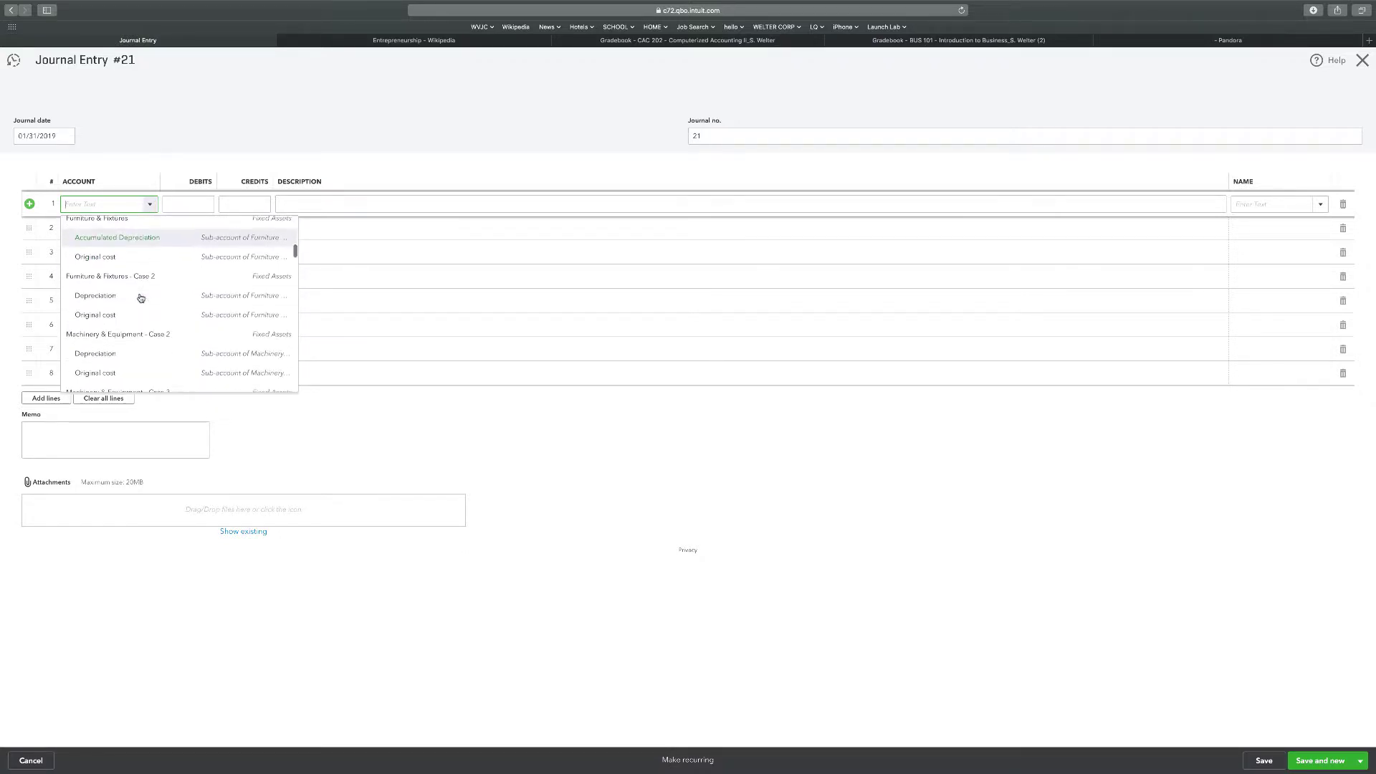
pyautogui.scroll(-6, 141, 298)
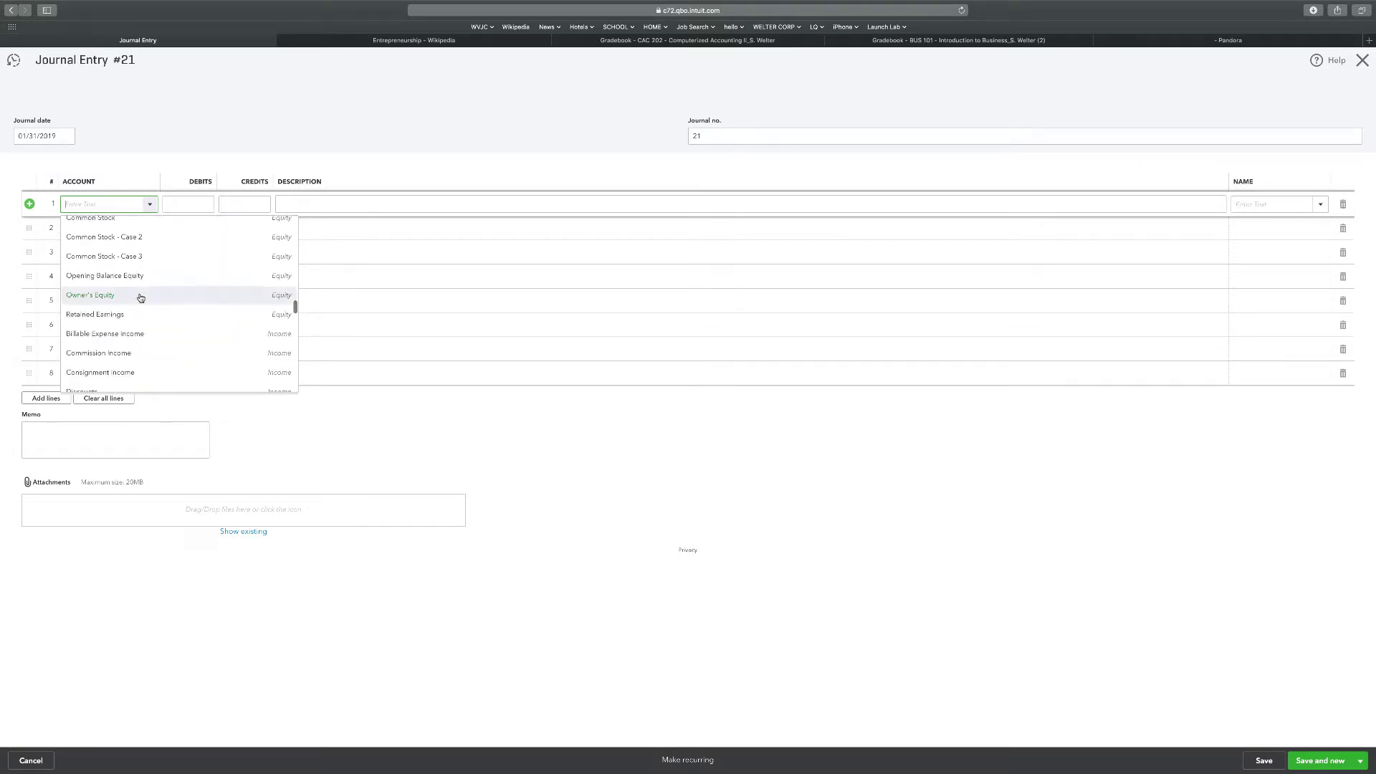
pyautogui.scroll(-3, 92, 318)
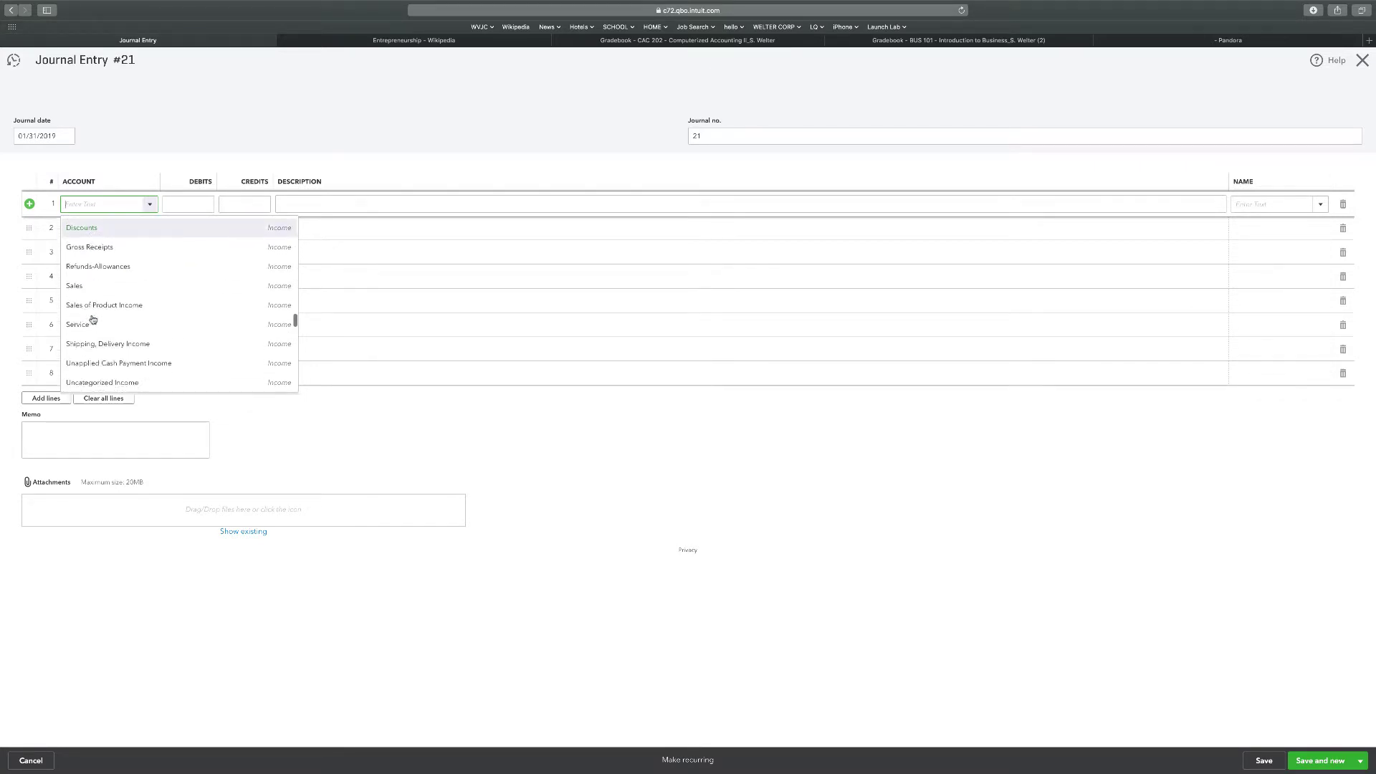
pyautogui.click(79, 318)
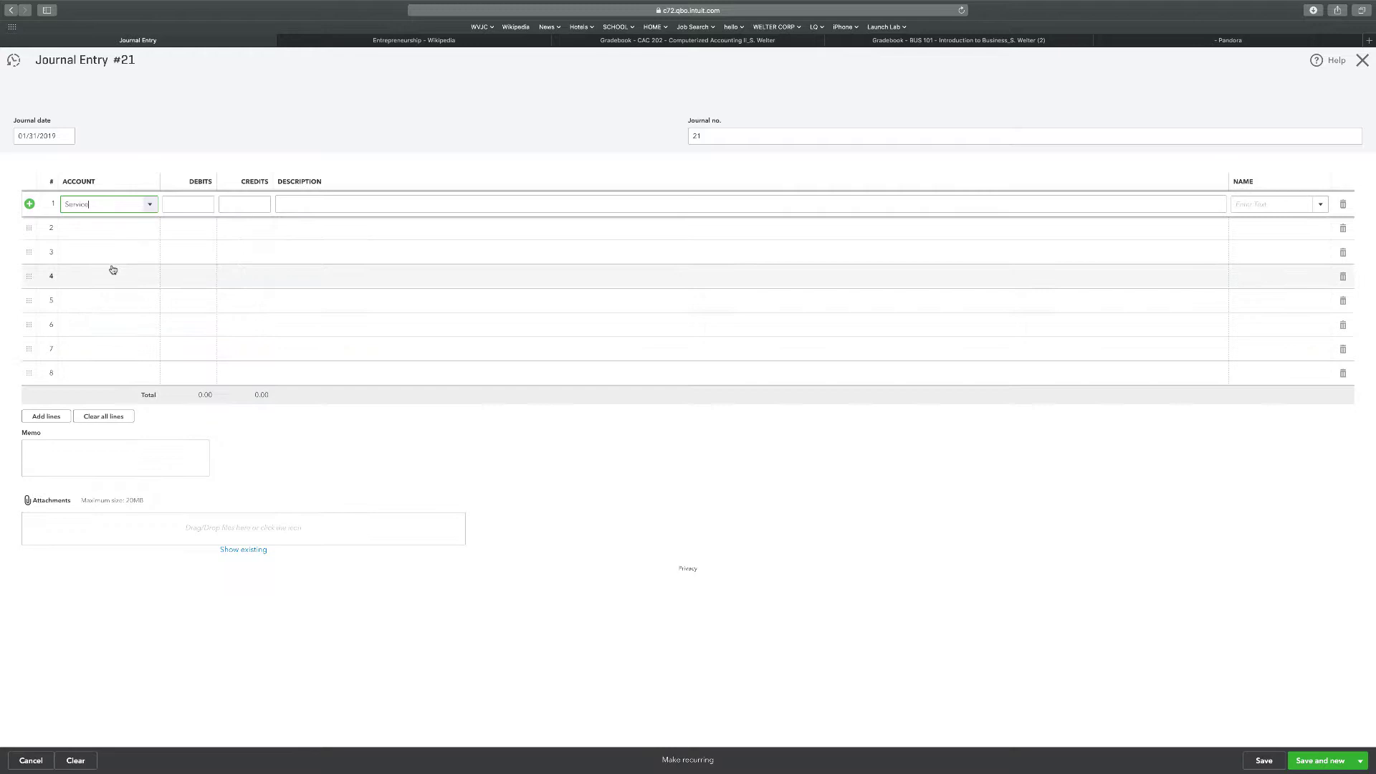
pyautogui.click(173, 203)
pyautogui.write('45')
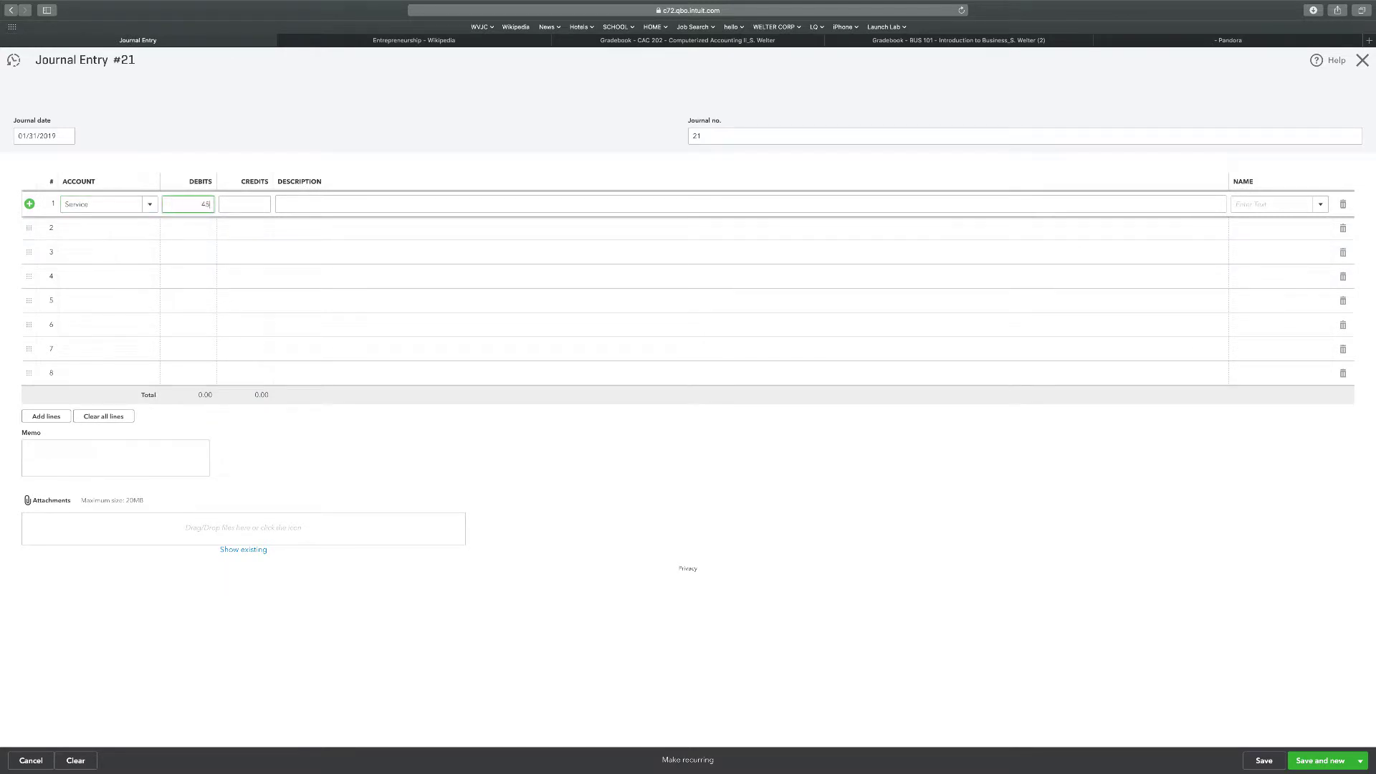
pyautogui.write('00')
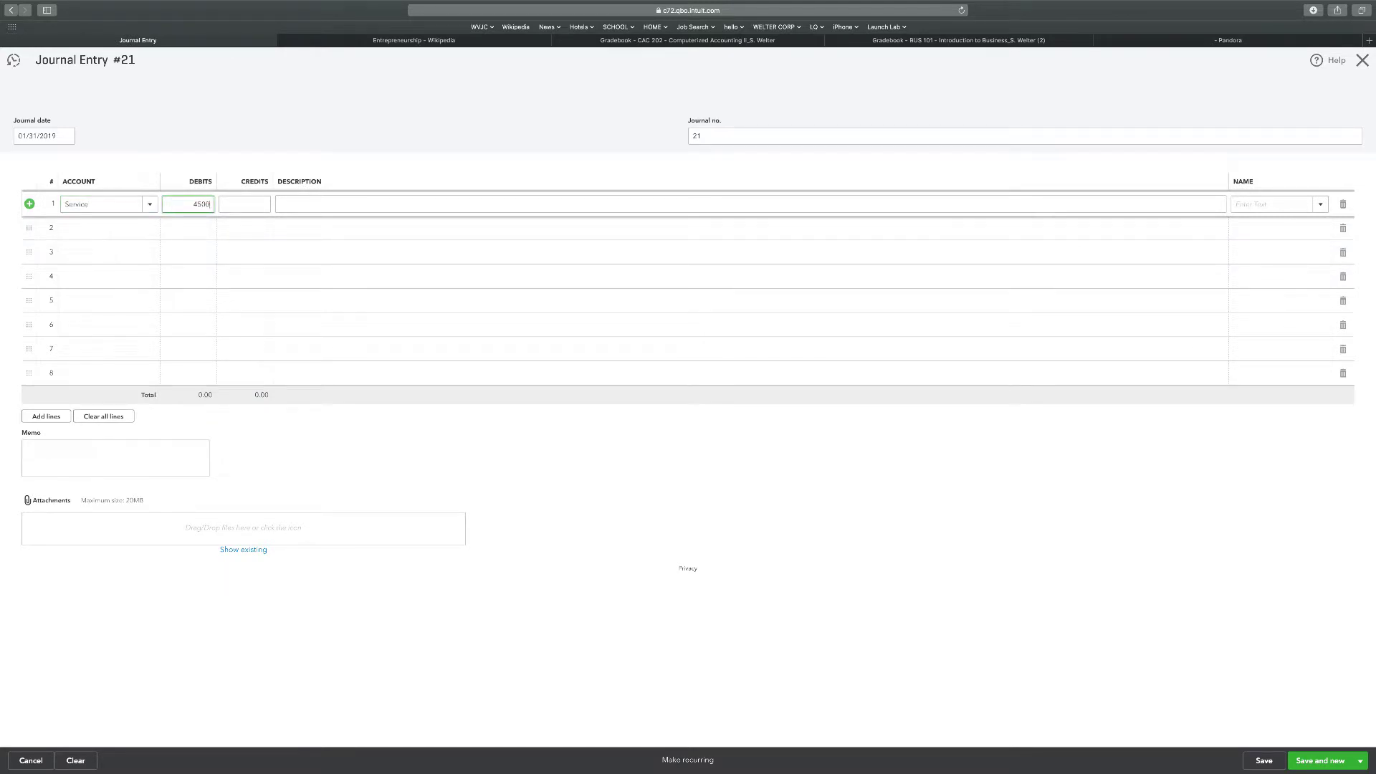
# Credit Unearned Income 4,500.00 on line 2
pyautogui.click(111, 230)
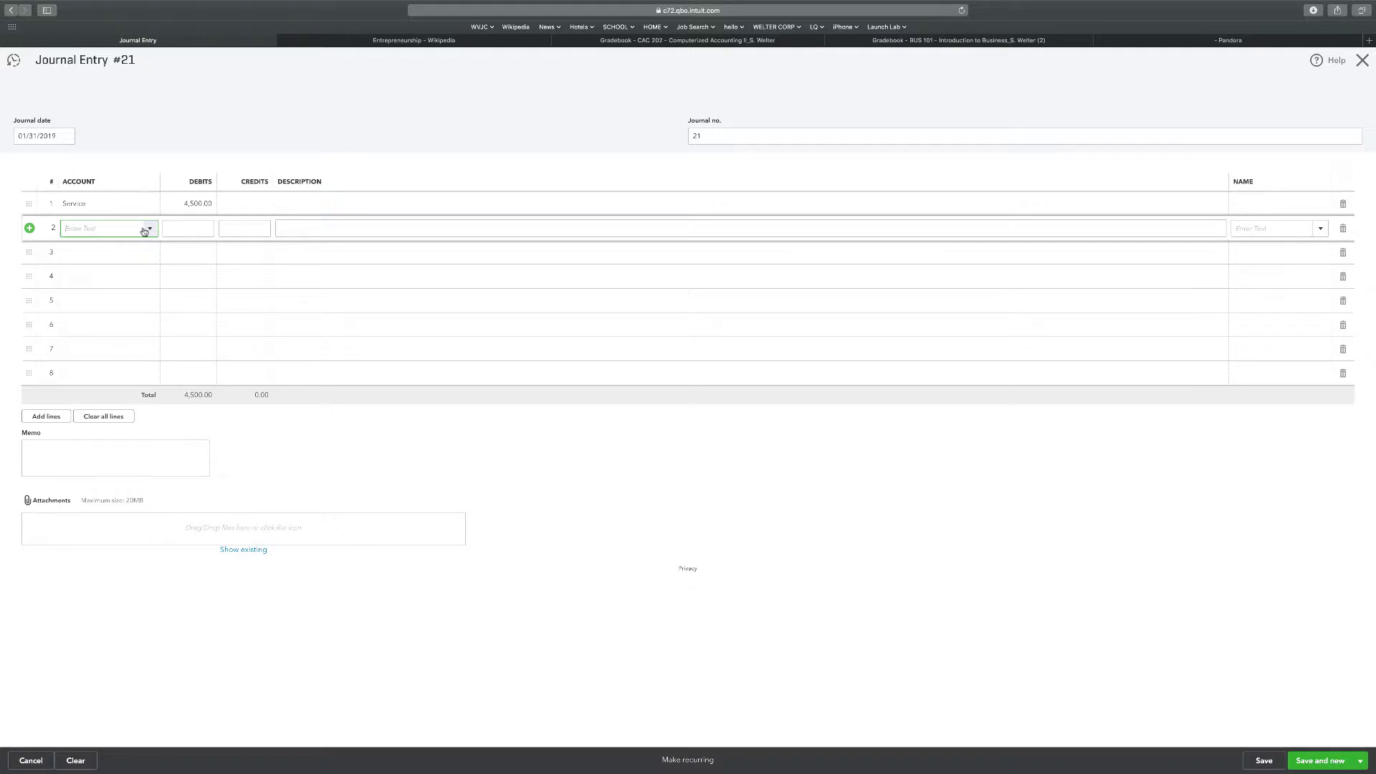
pyautogui.click(145, 230)
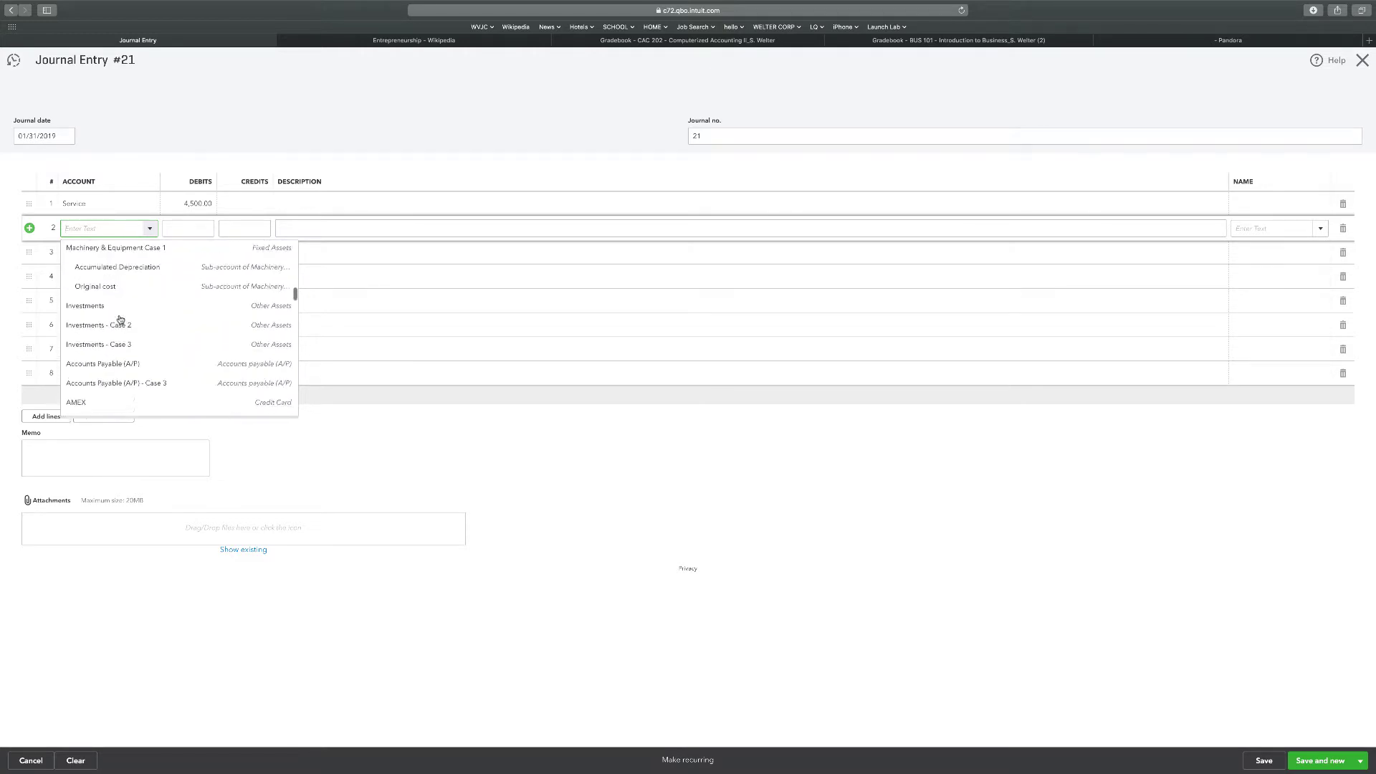
pyautogui.scroll(-3, 120, 319)
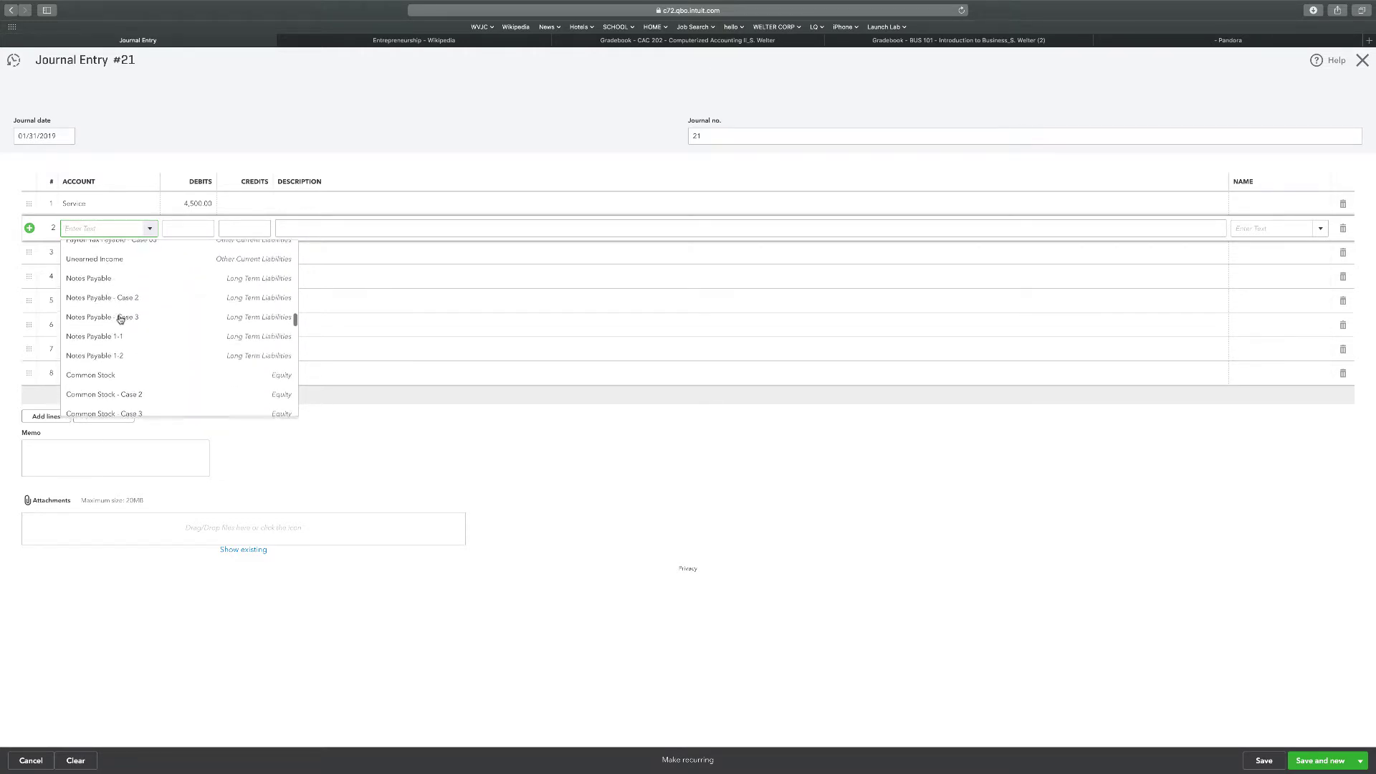
pyautogui.scroll(-6, 121, 319)
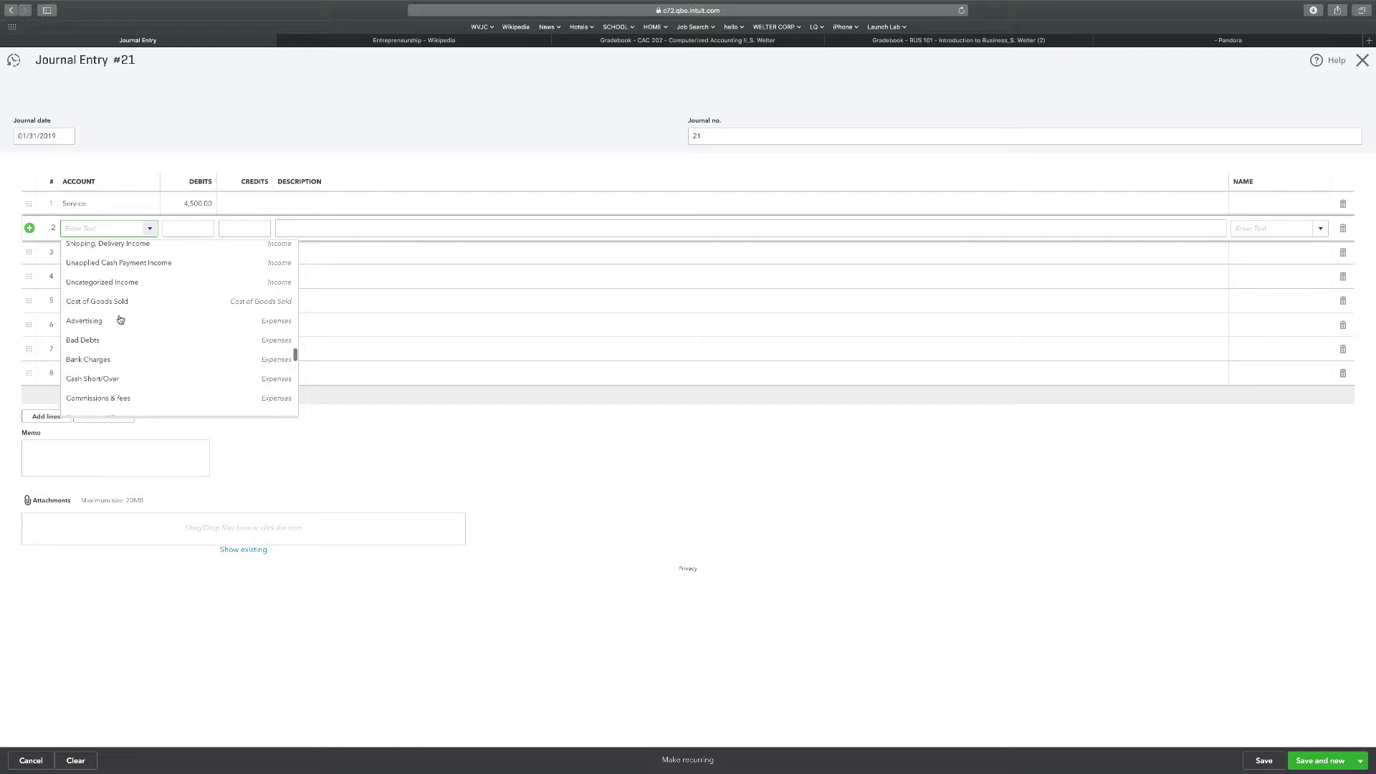
pyautogui.scroll(-10, 120, 319)
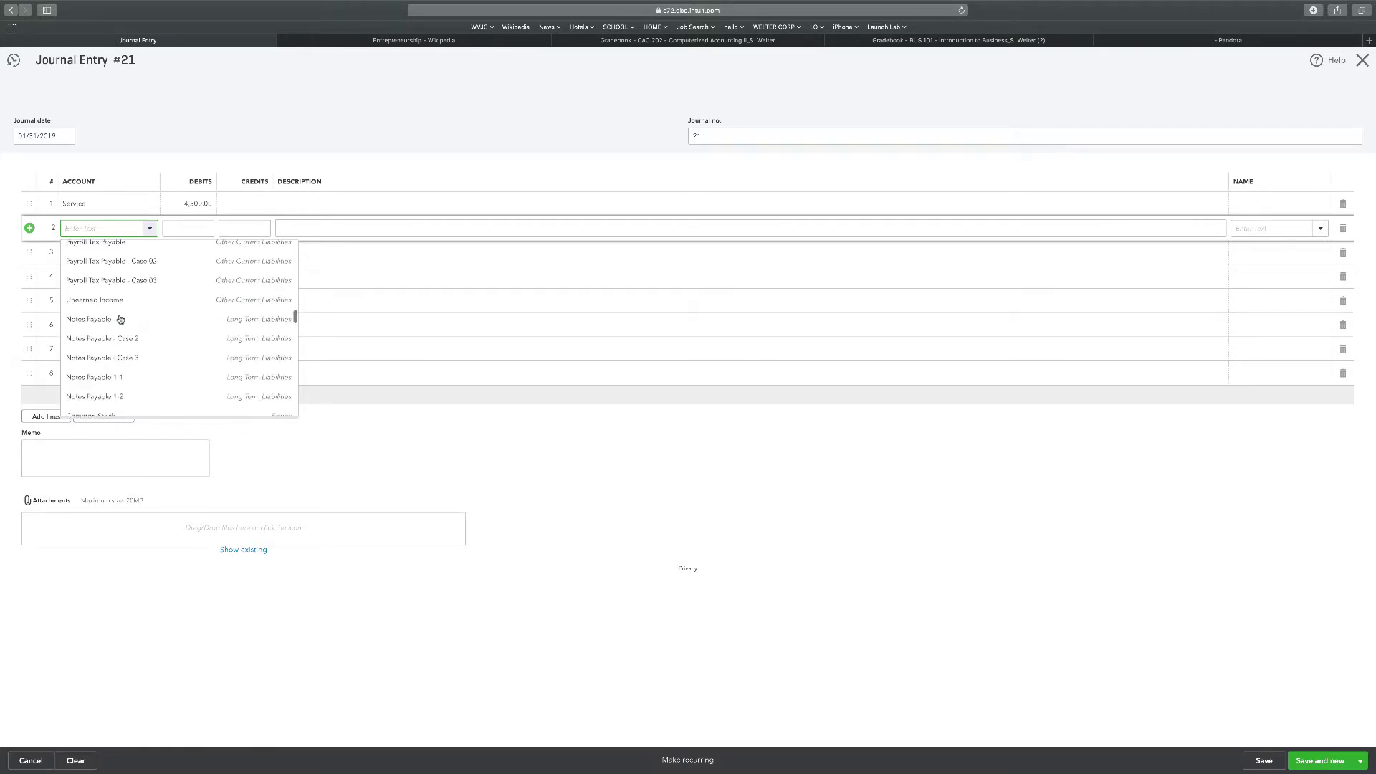
pyautogui.scroll(10, 119, 320)
pyautogui.scroll(-3, 120, 319)
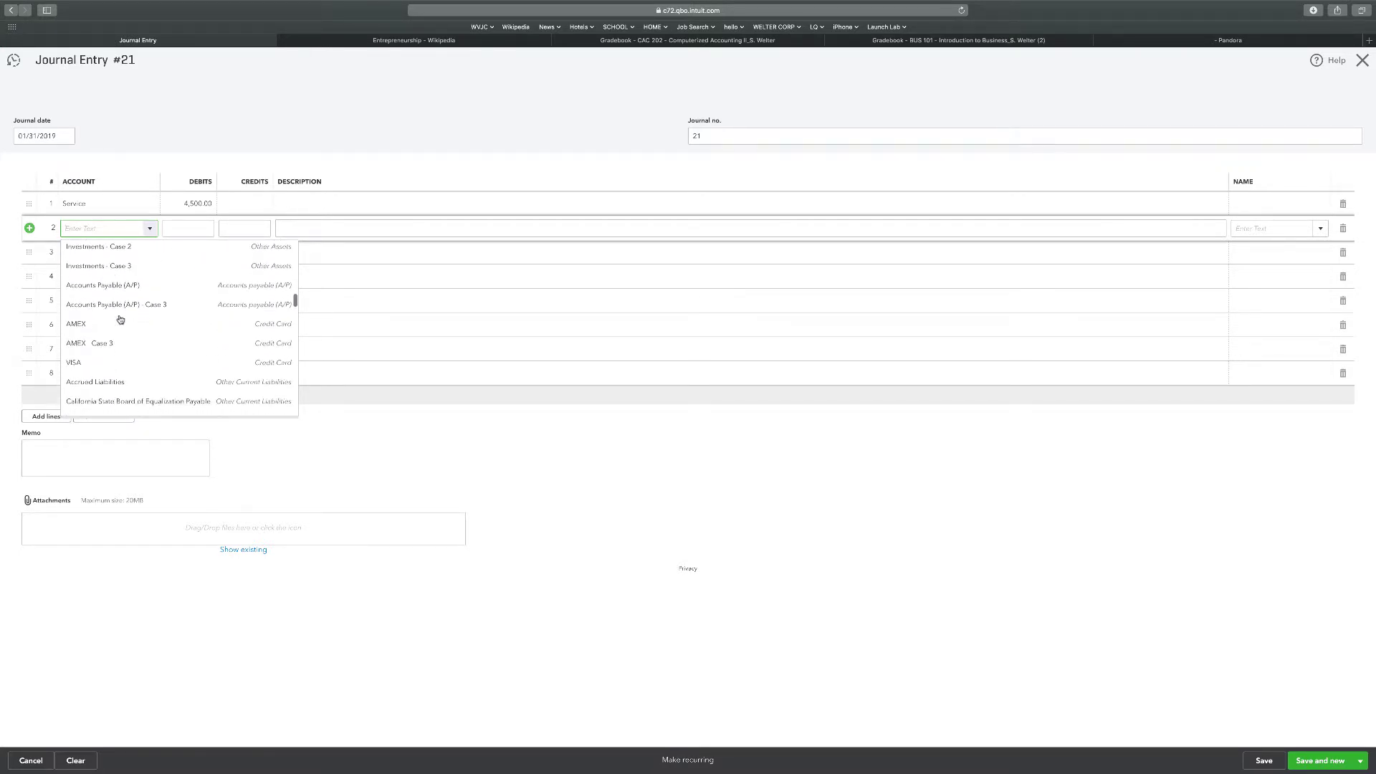
pyautogui.scroll(-5, 120, 319)
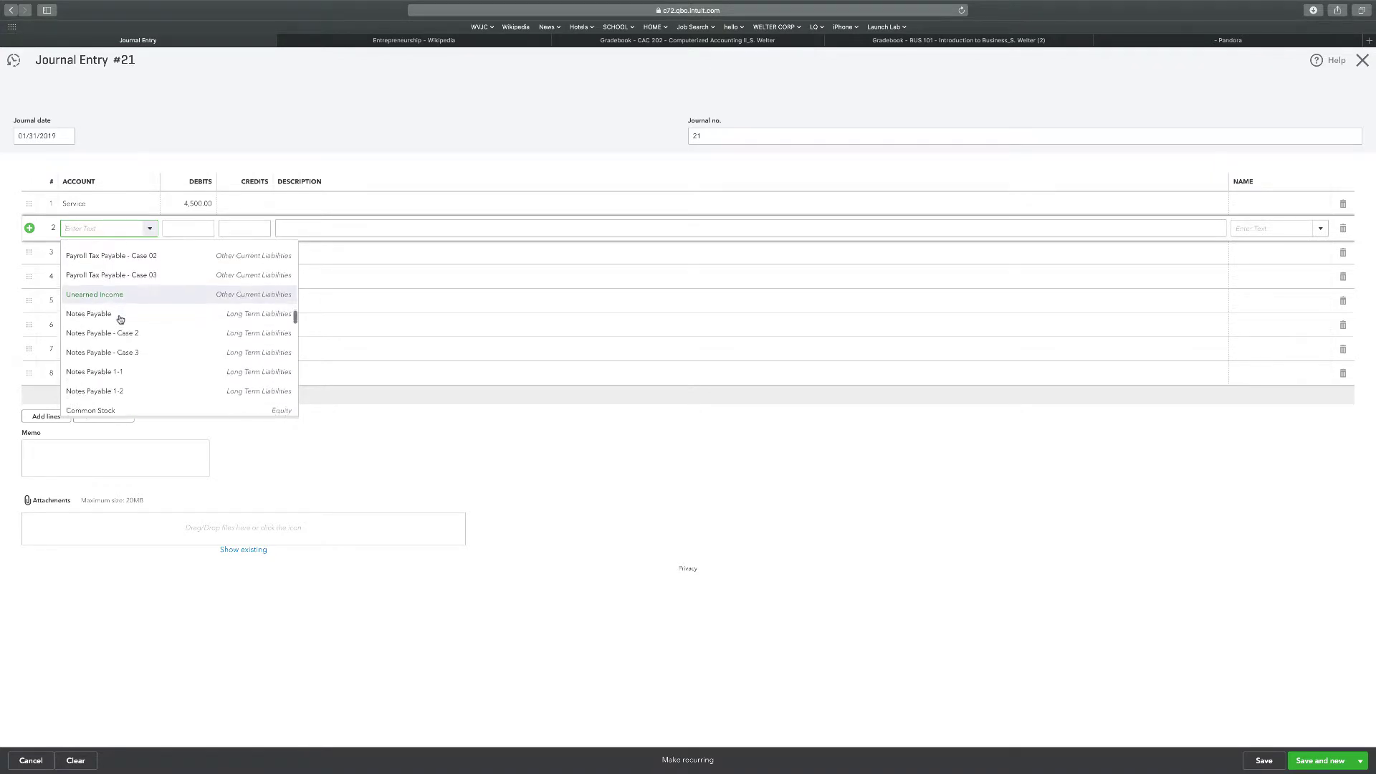
pyautogui.scroll(3, 120, 320)
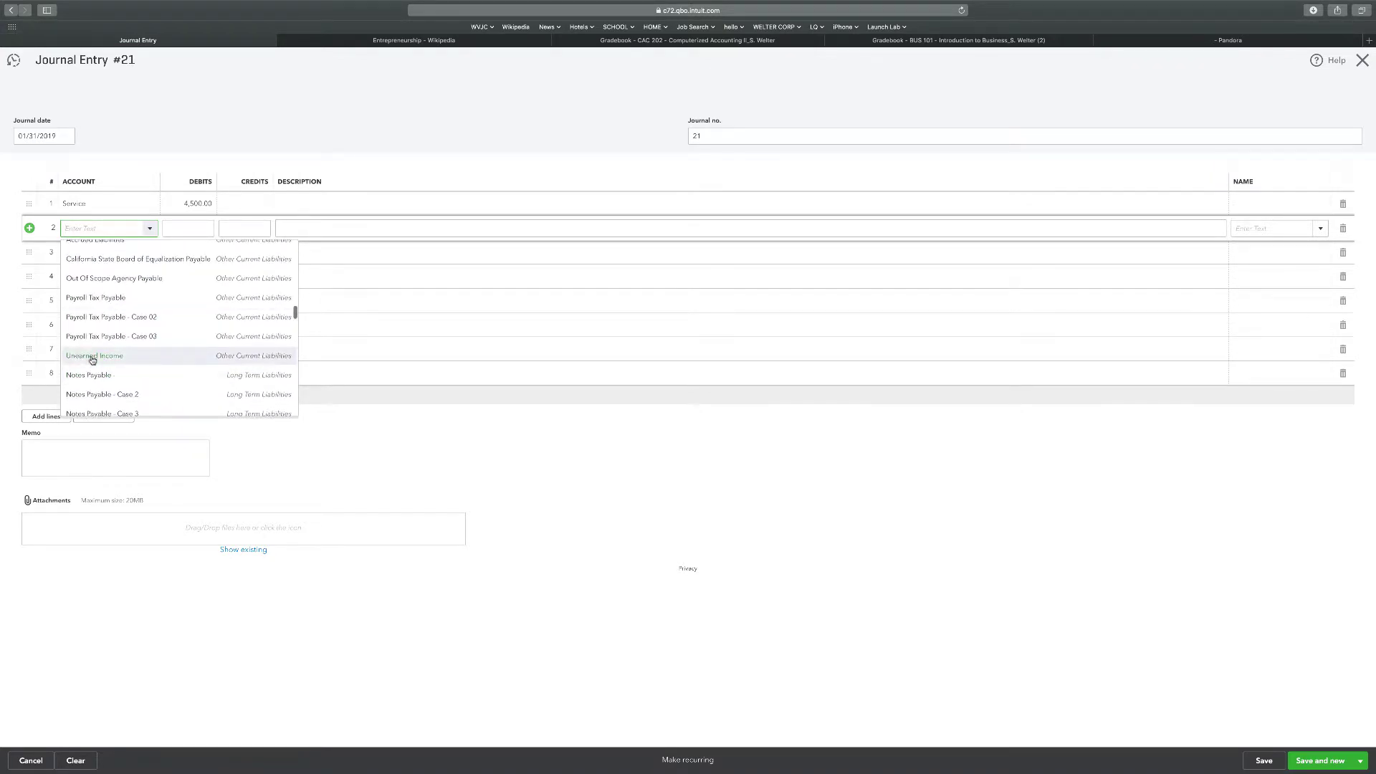
pyautogui.scroll(-1, 96, 358)
pyautogui.click(111, 348)
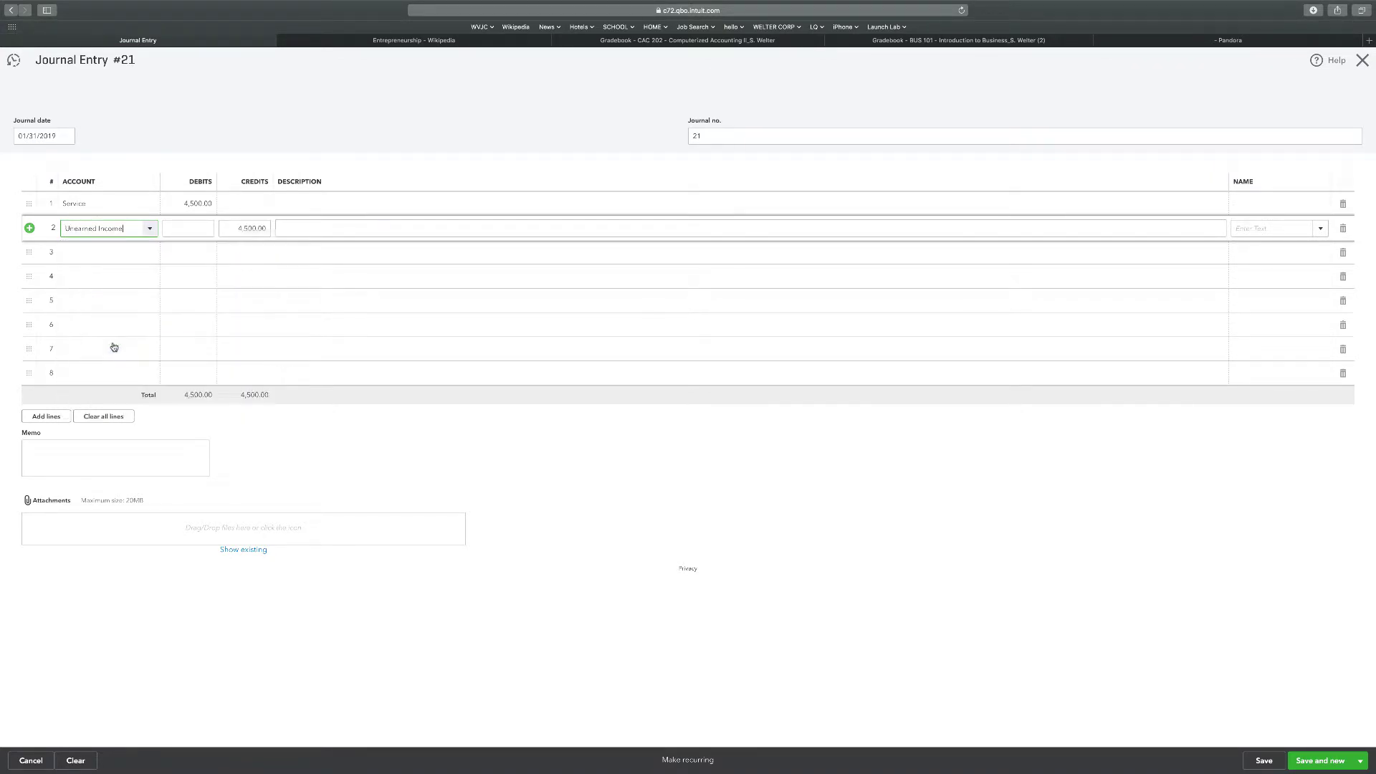
pyautogui.click(197, 137)
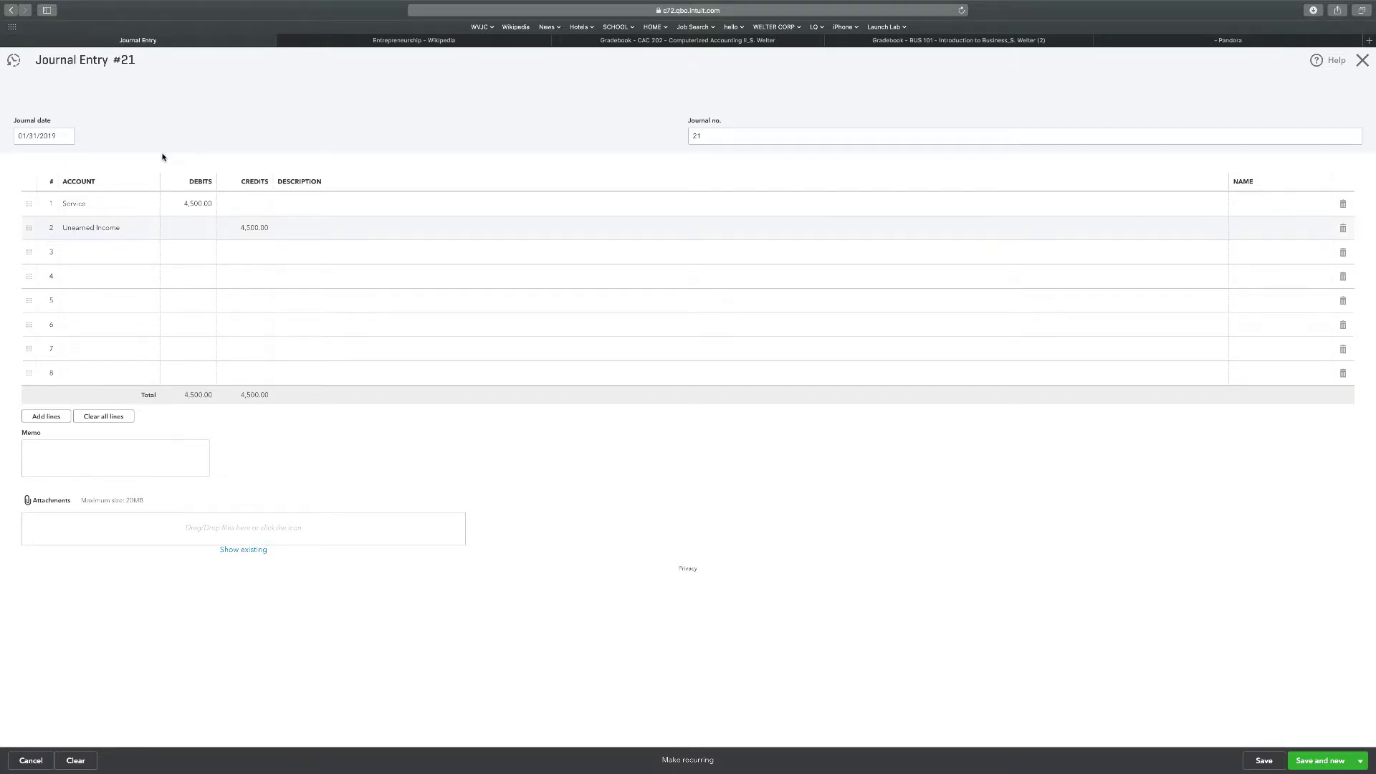
# Confirm line 2 stays on Unearned Income and save entry #21
pyautogui.click(149, 226)
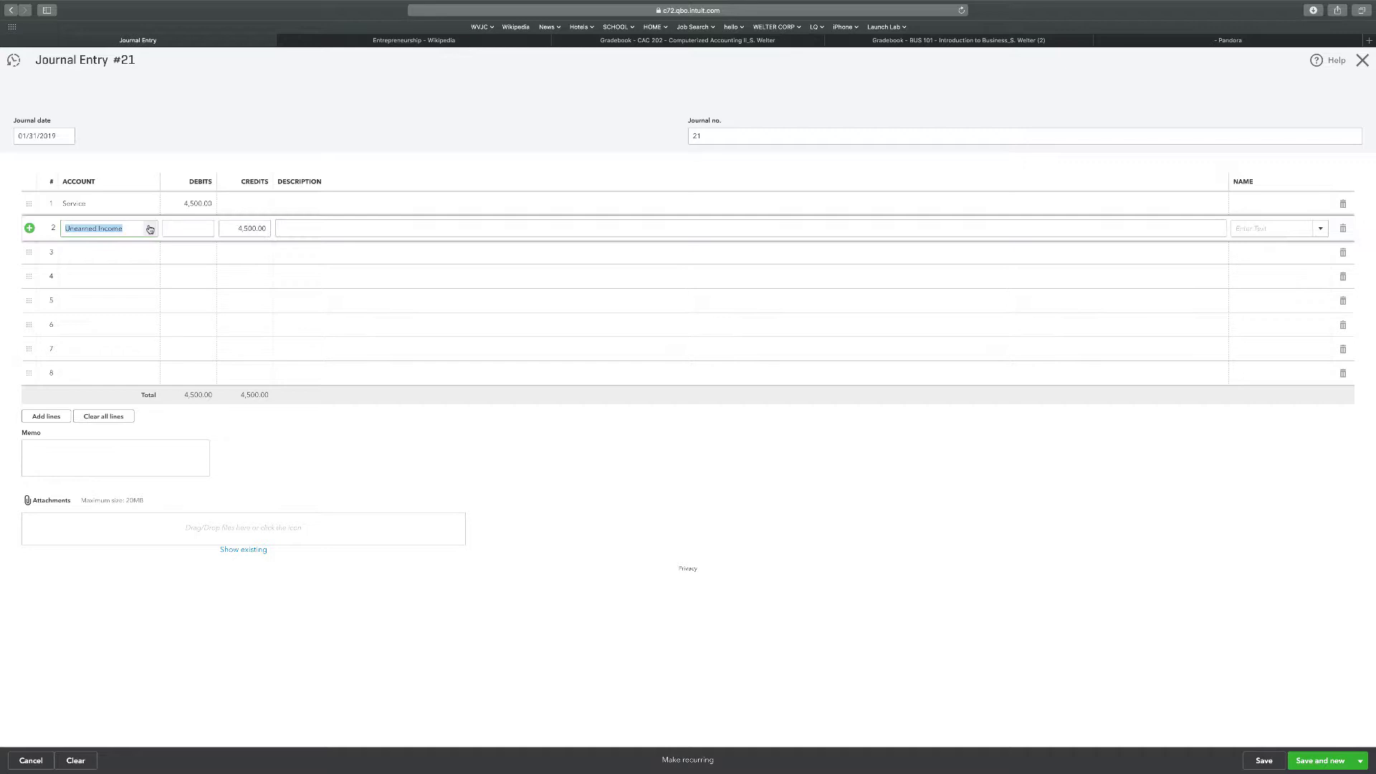
pyautogui.click(149, 228)
pyautogui.scroll(10, 123, 301)
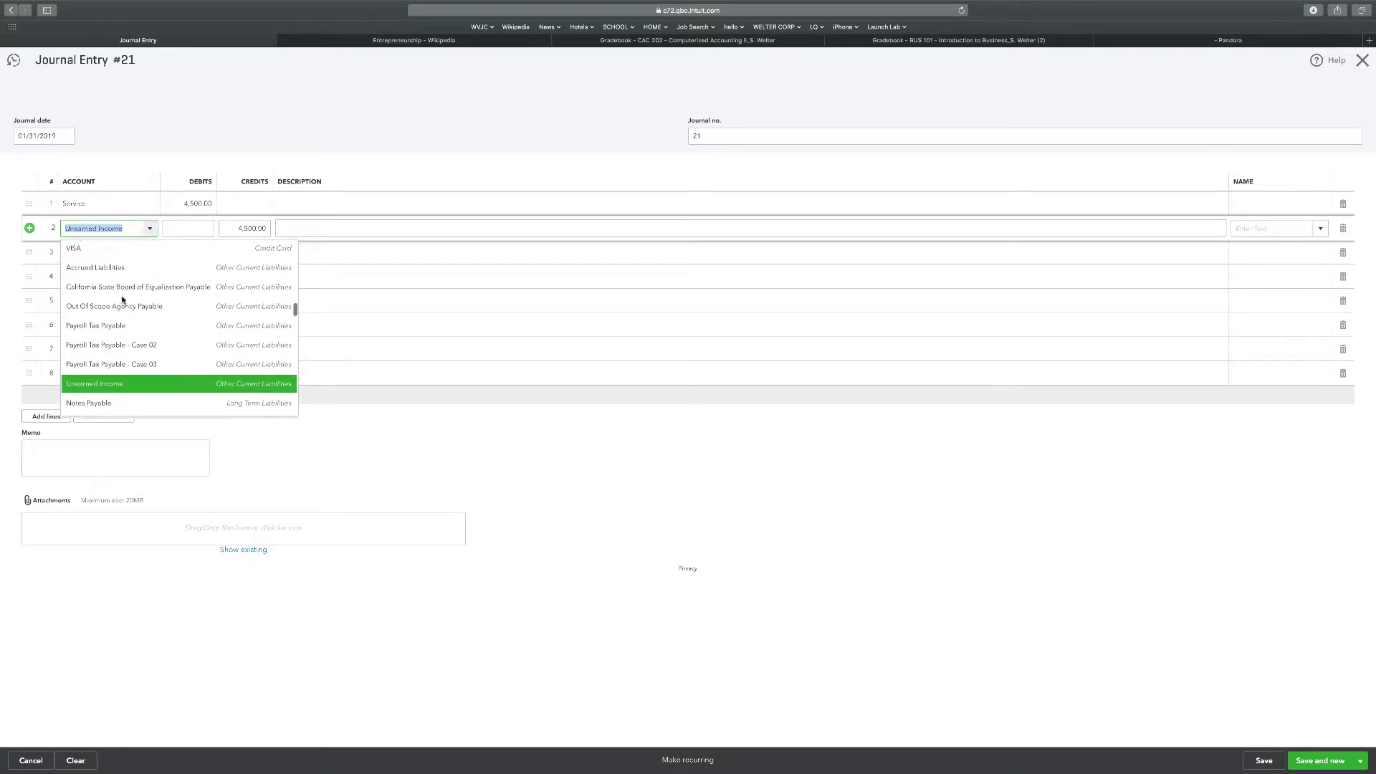
pyautogui.scroll(5, 122, 301)
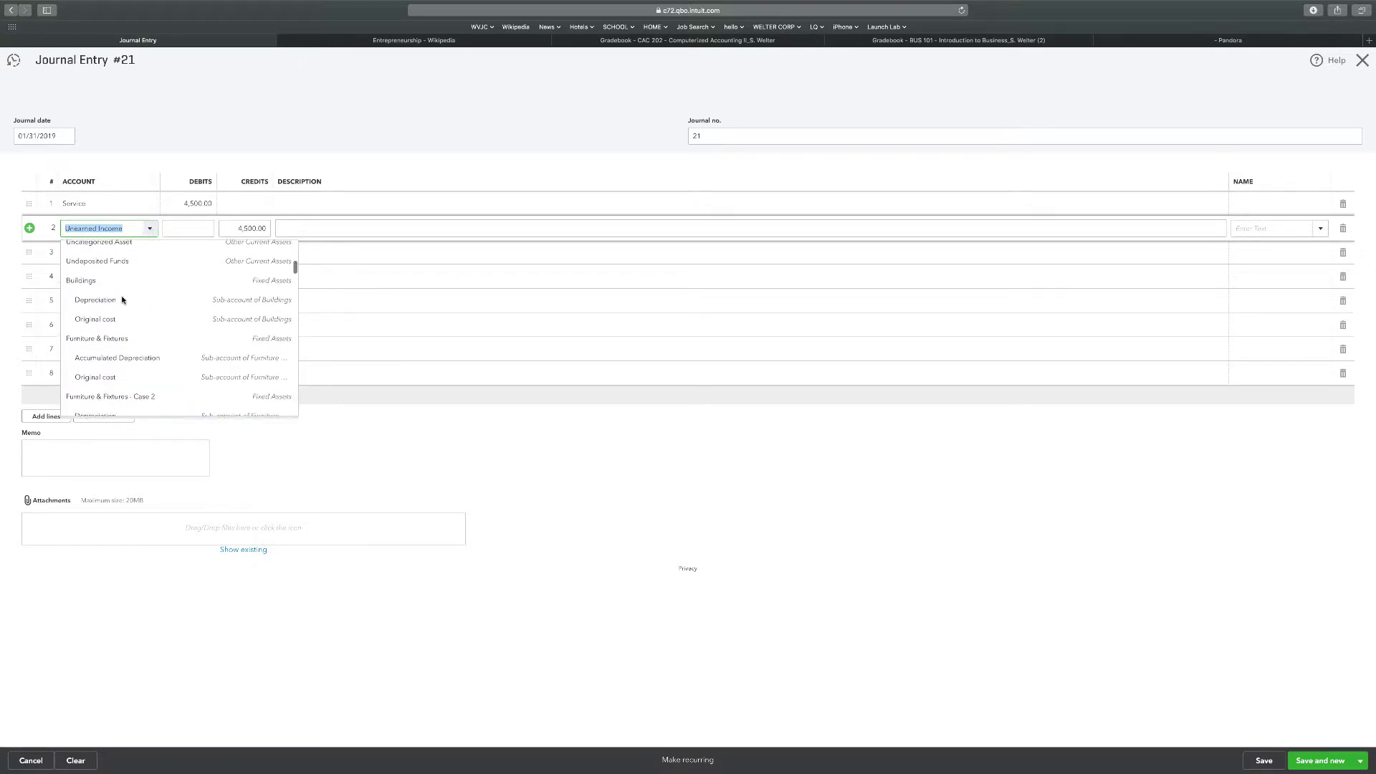
pyautogui.scroll(-5, 122, 301)
pyautogui.scroll(3, 122, 301)
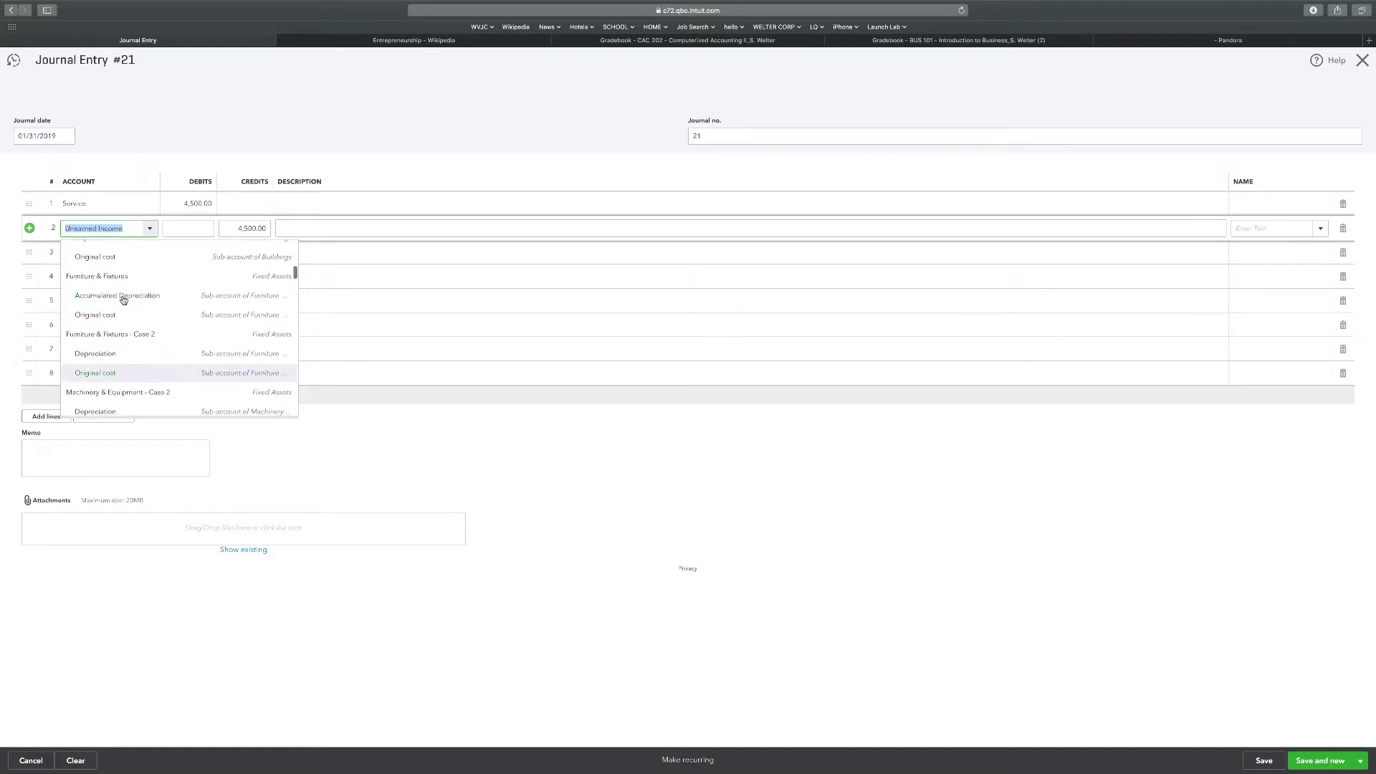
pyautogui.scroll(-3, 122, 301)
pyautogui.scroll(6, 122, 301)
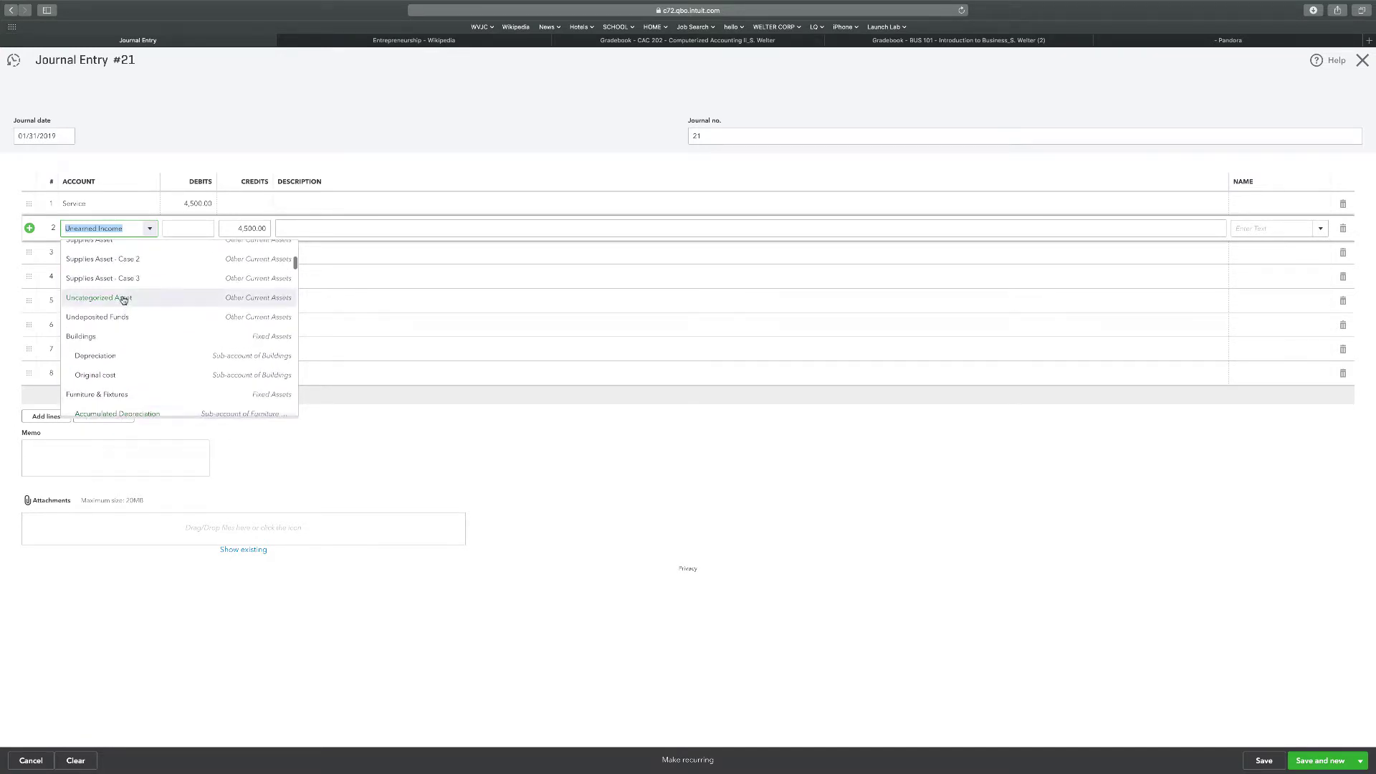
pyautogui.scroll(5, 123, 299)
pyautogui.scroll(3, 123, 299)
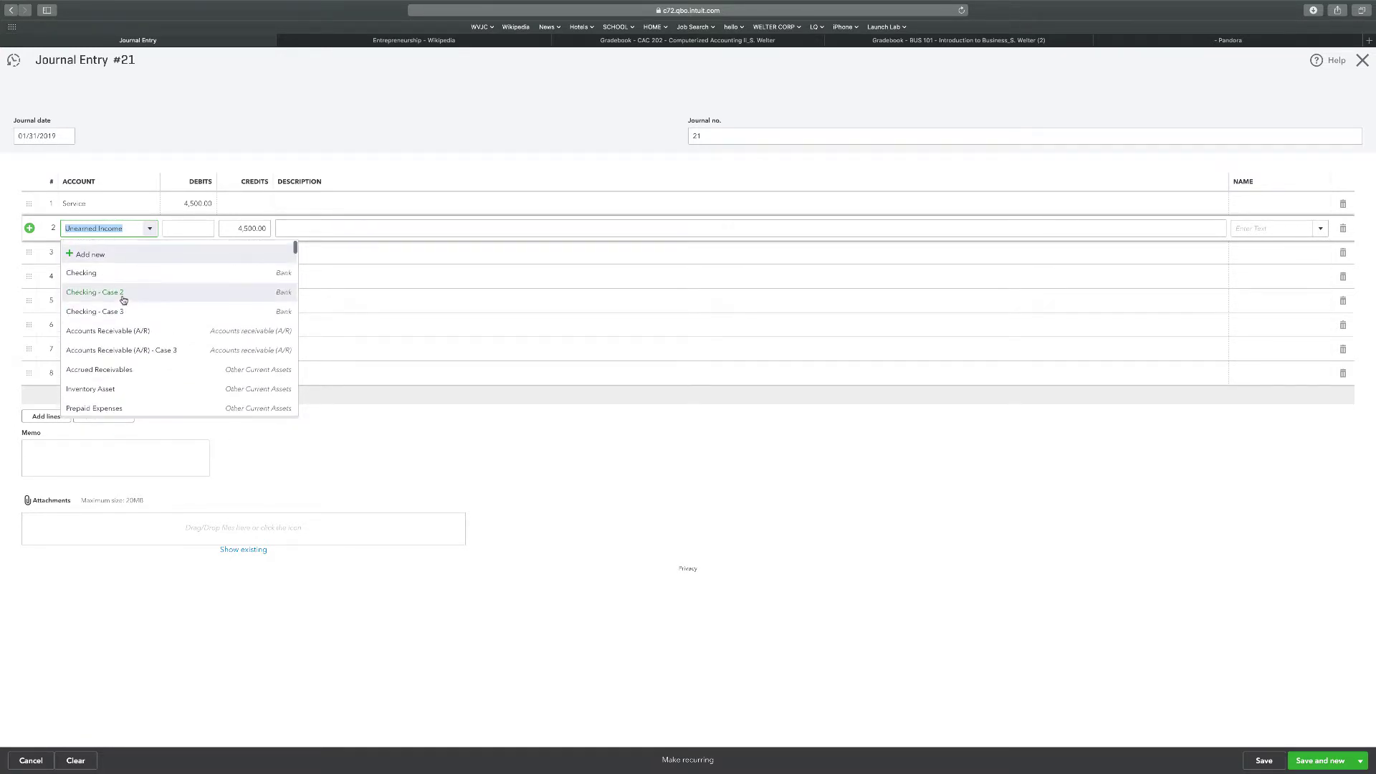
pyautogui.click(135, 126)
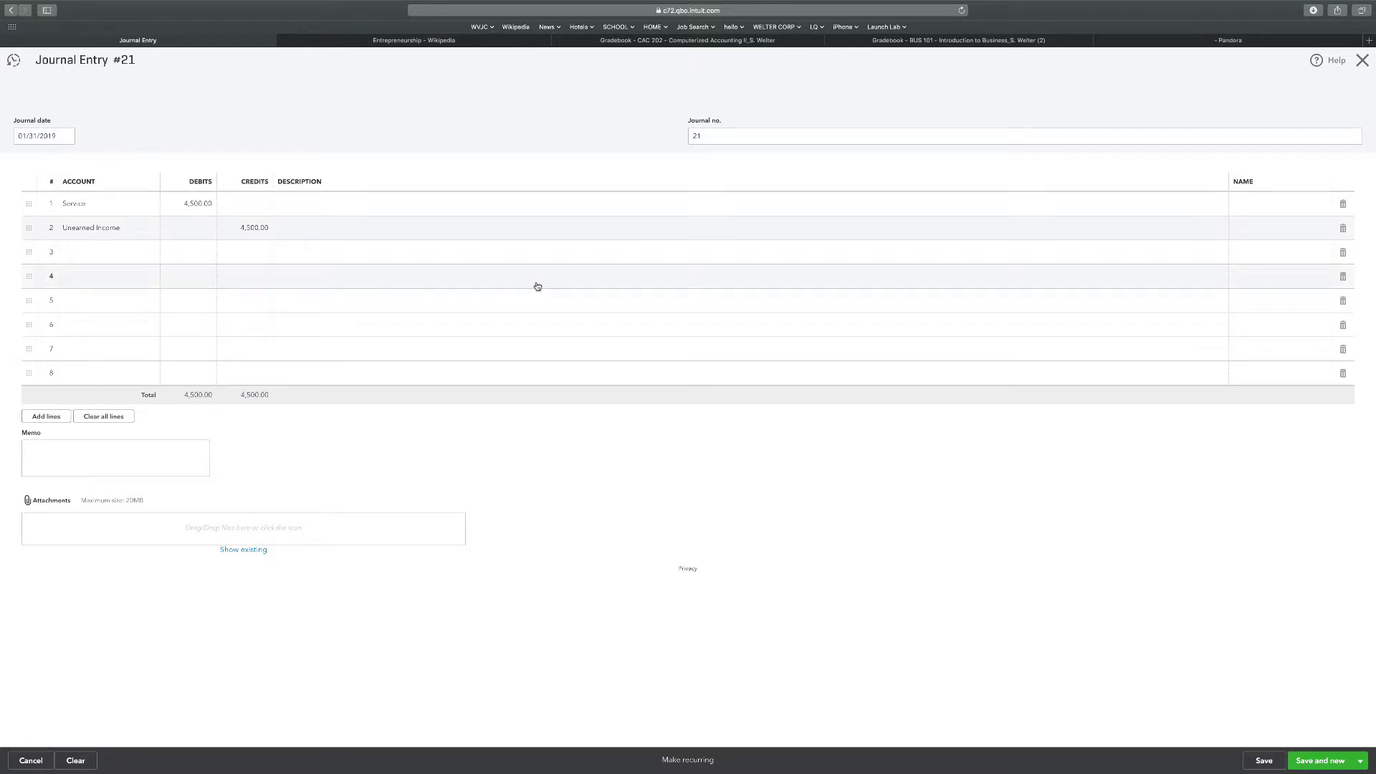
pyautogui.click(1309, 760)
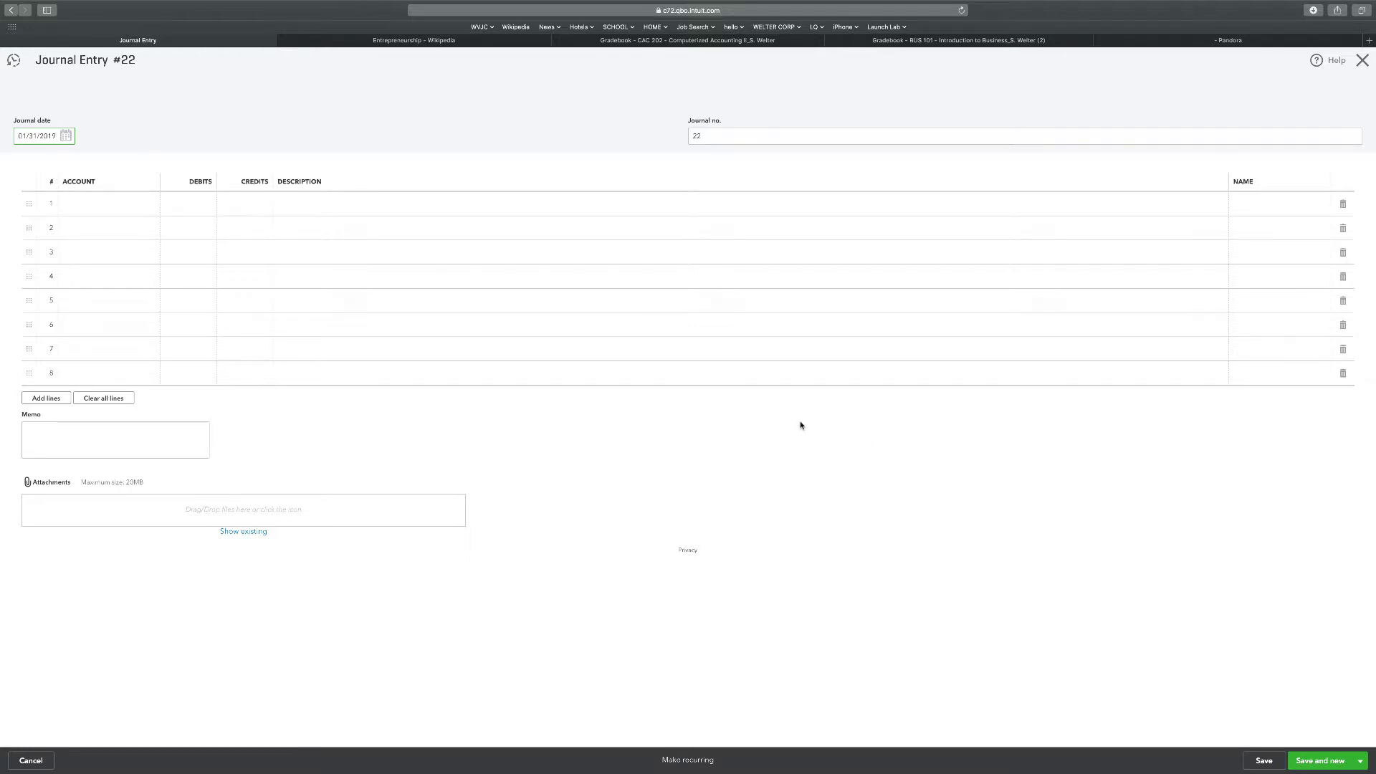
# Debit Accrued Receivables 6,298.00 on line 1 of Journal Entry #22, correcting a typo
pyautogui.click(108, 209)
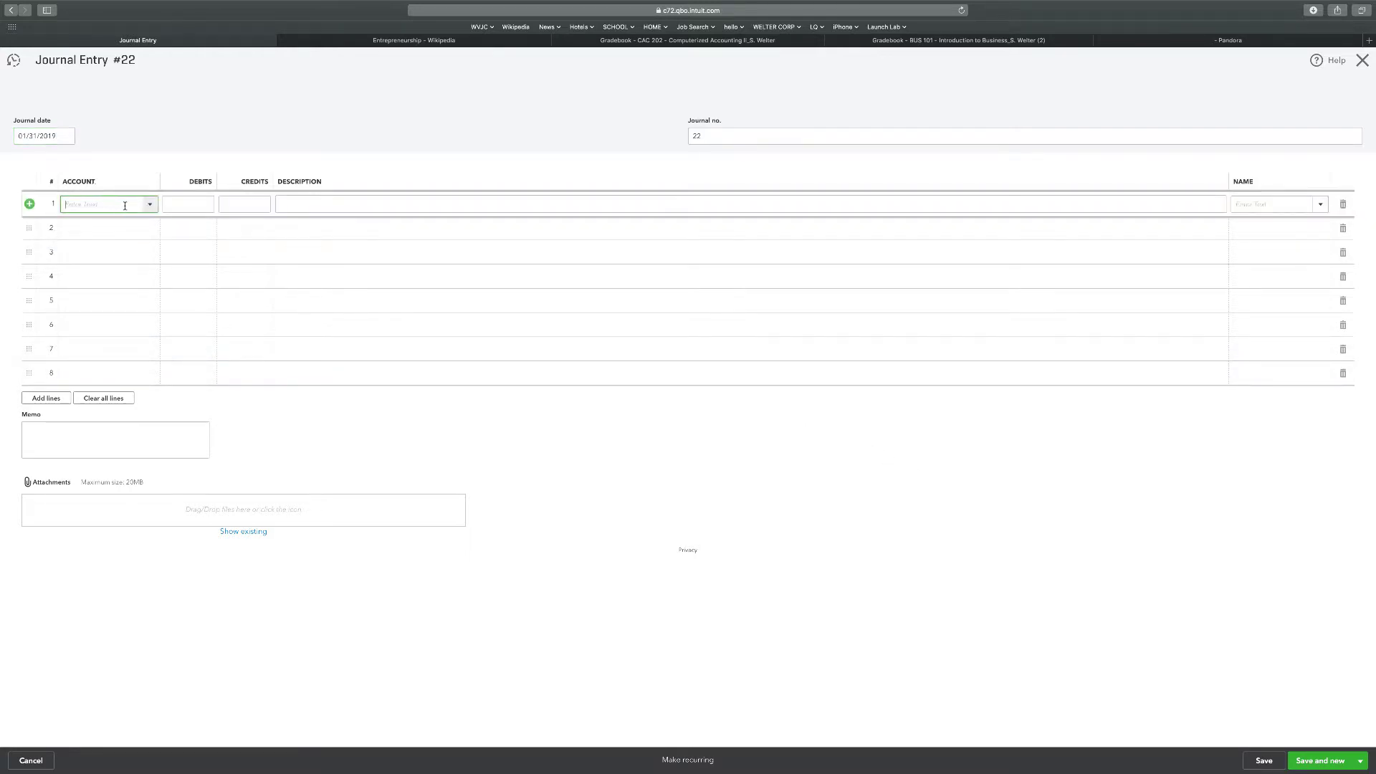
pyautogui.click(149, 205)
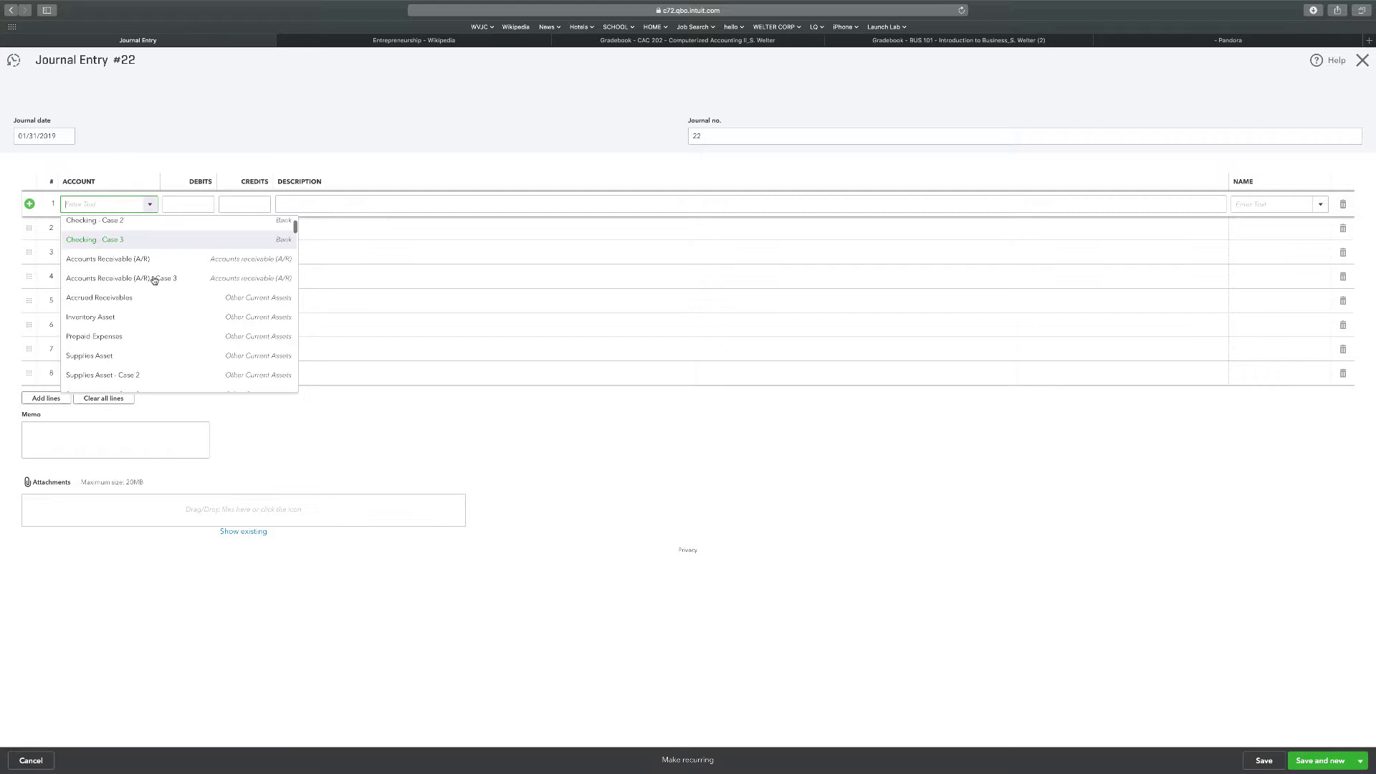
pyautogui.scroll(-2, 155, 278)
pyautogui.click(128, 275)
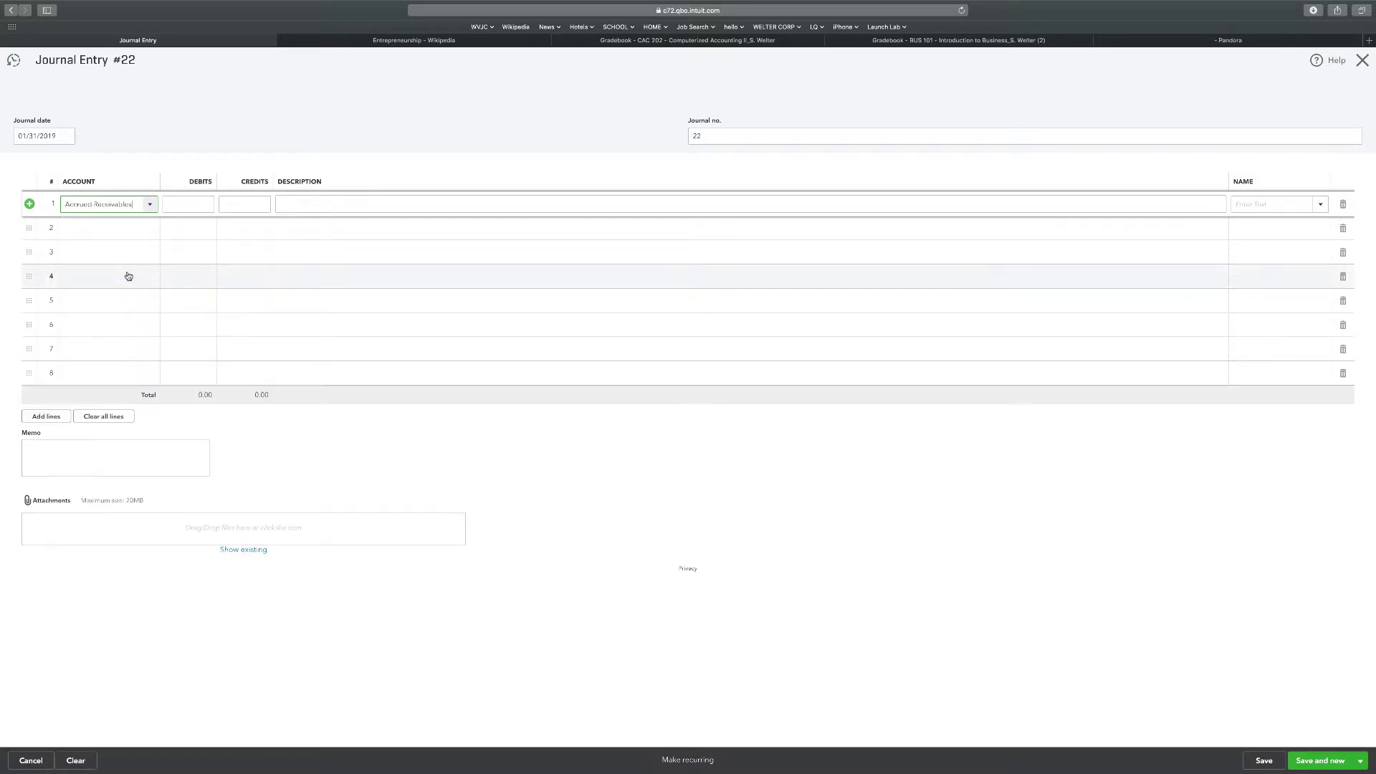
pyautogui.click(189, 205)
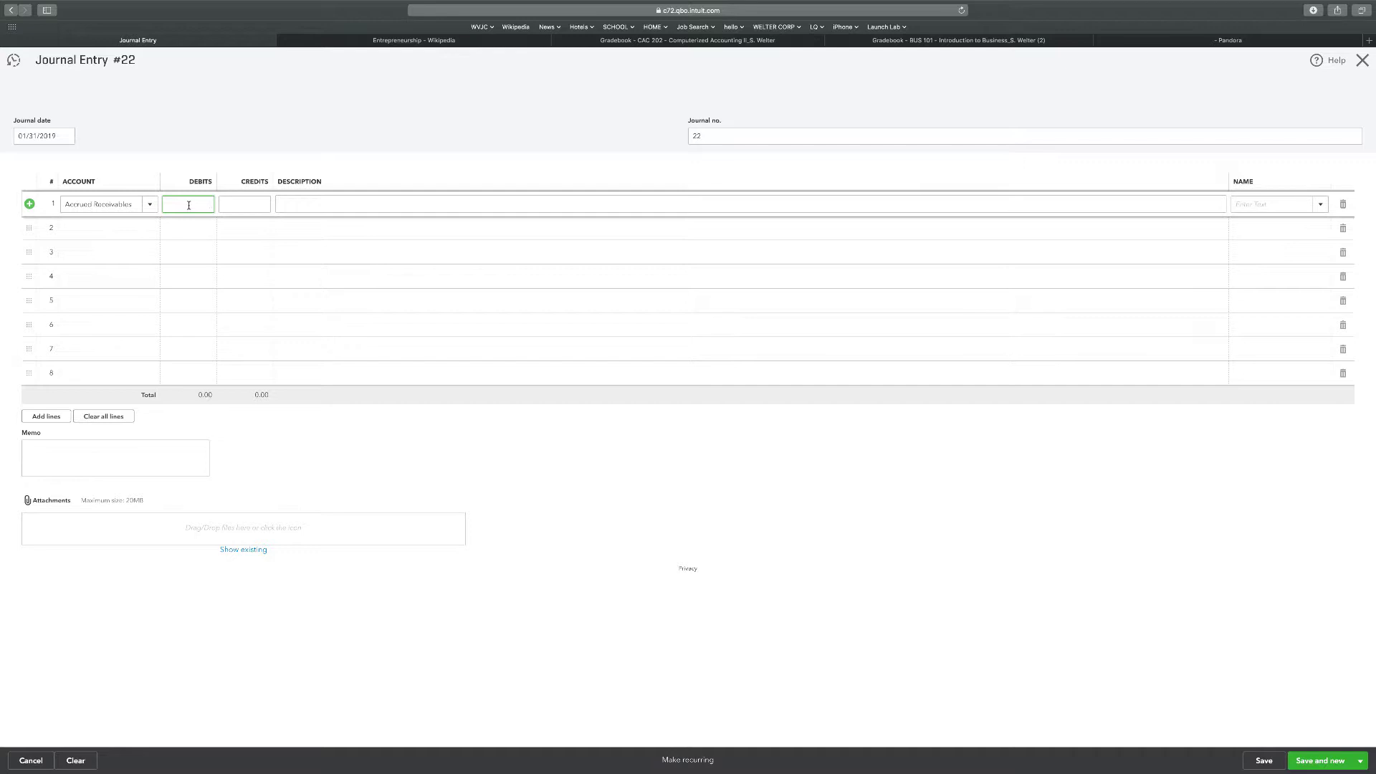
pyautogui.write('62998')
pyautogui.press('BackSpace')
pyautogui.press('BackSpace')
pyautogui.write('8')
# Credit Service 6,298.00 on line 2 to balance the entry
pyautogui.click(85, 231)
pyautogui.click(148, 229)
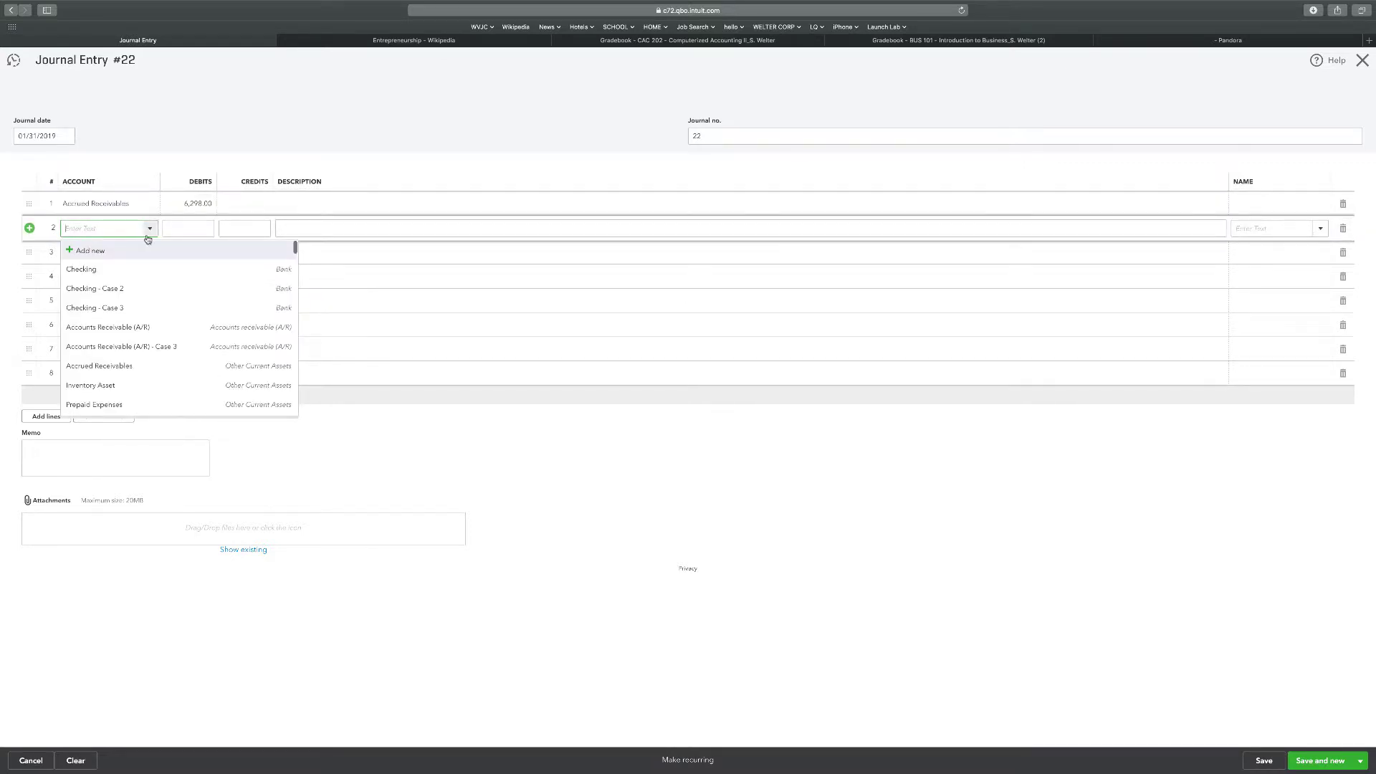
pyautogui.scroll(-10, 133, 330)
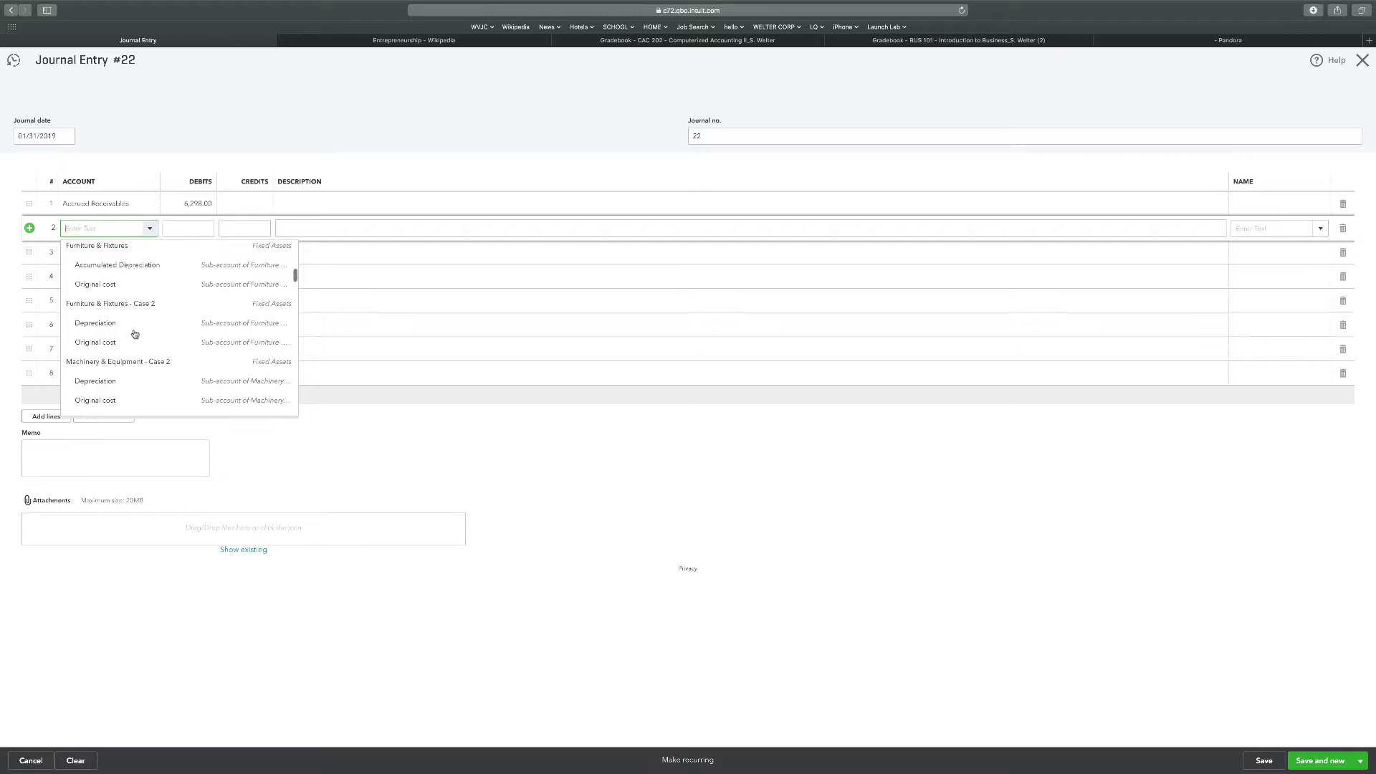
pyautogui.scroll(-15, 134, 334)
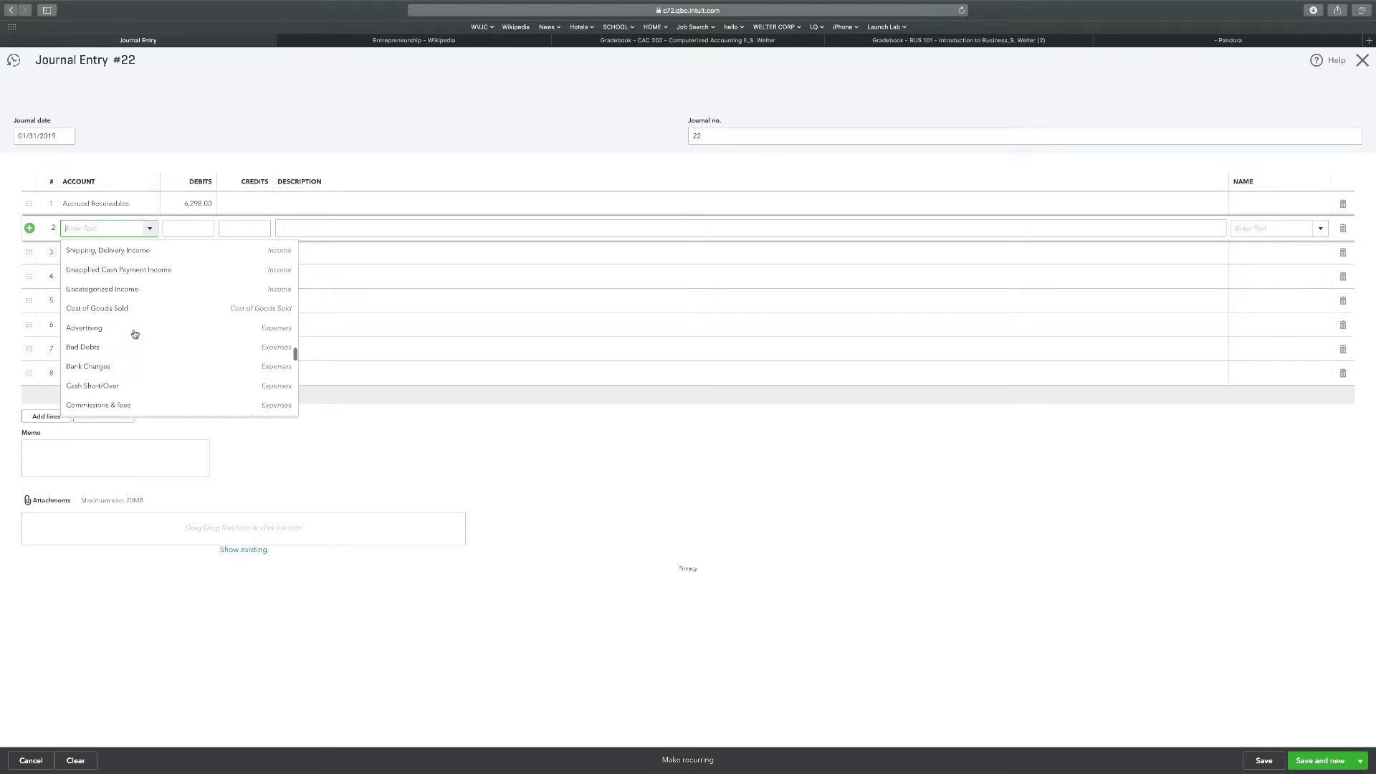
pyautogui.scroll(5, 135, 334)
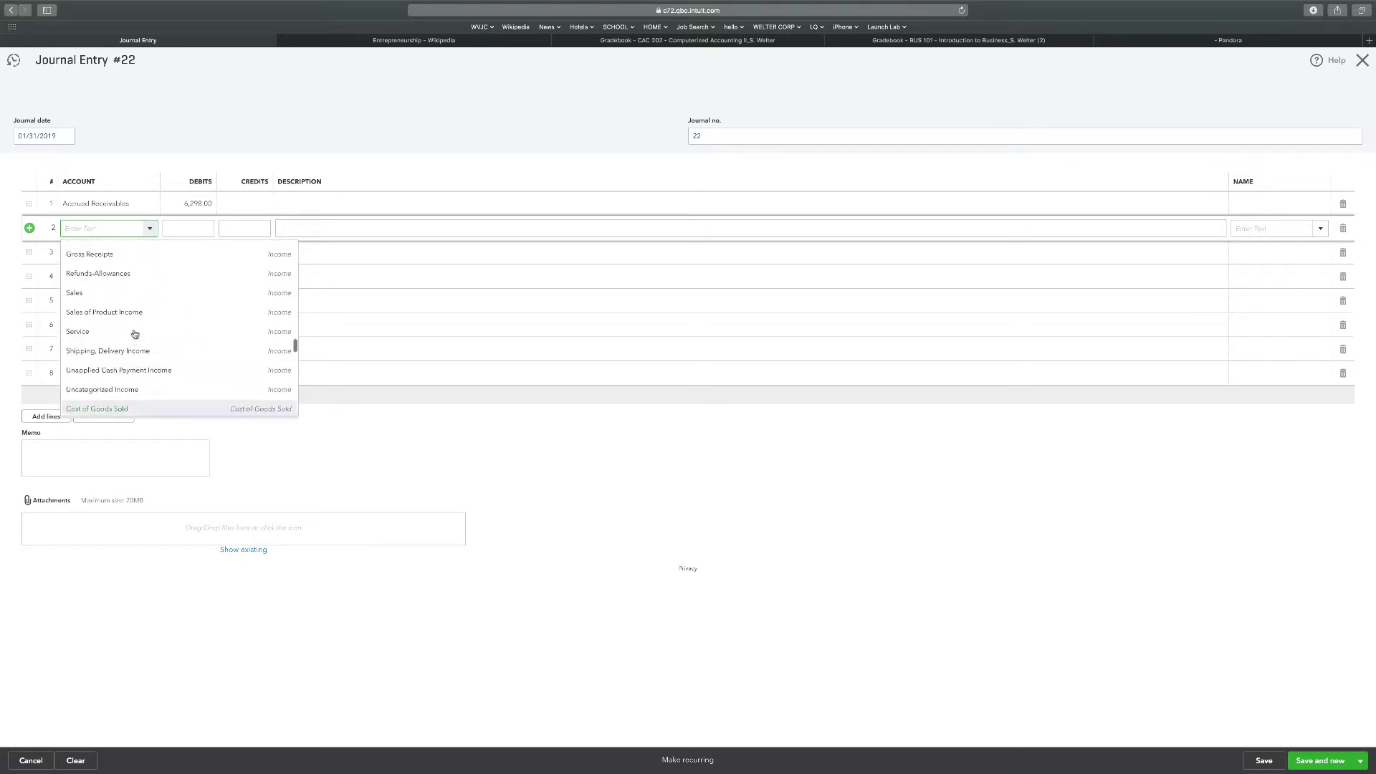
pyautogui.click(77, 341)
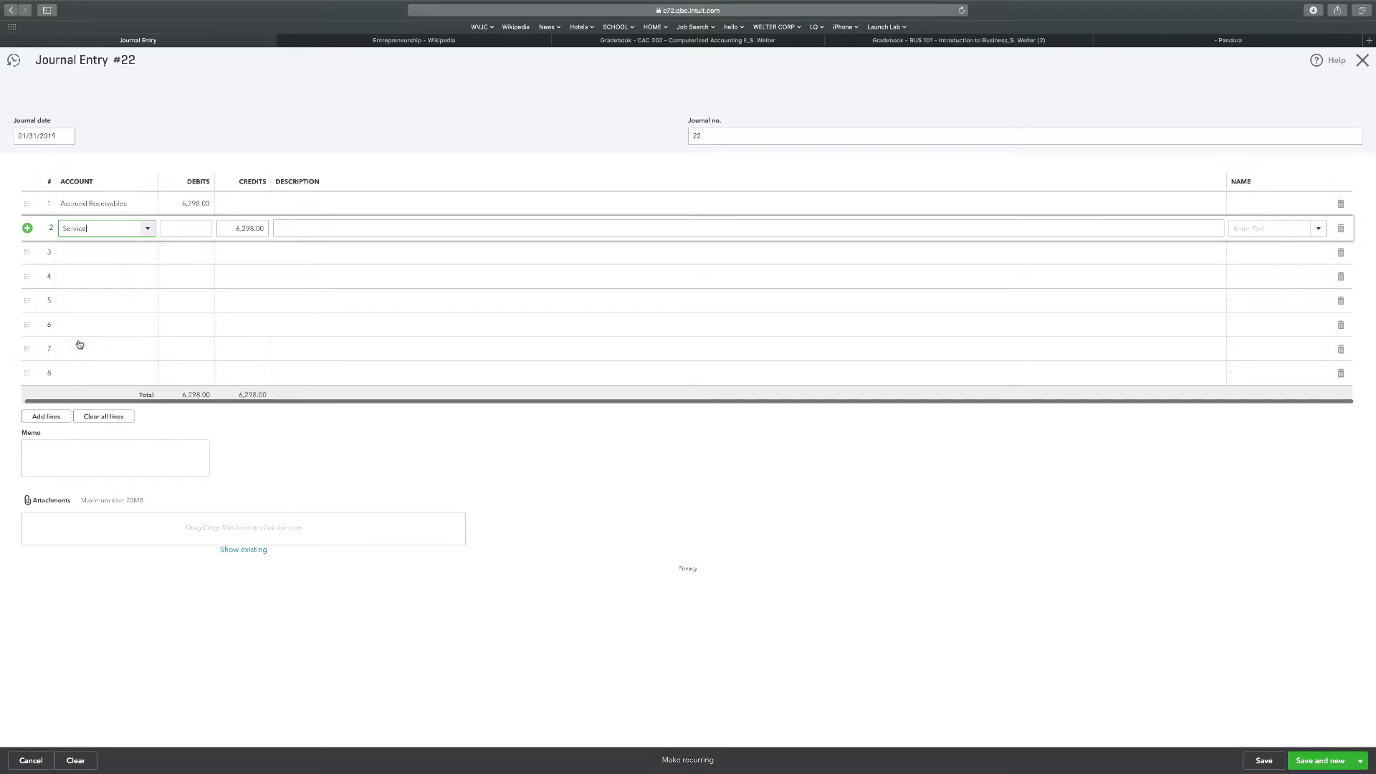
# Finish the Service credit line and save Journal Entry #22, opening blank entry #23
pyautogui.click(283, 90)
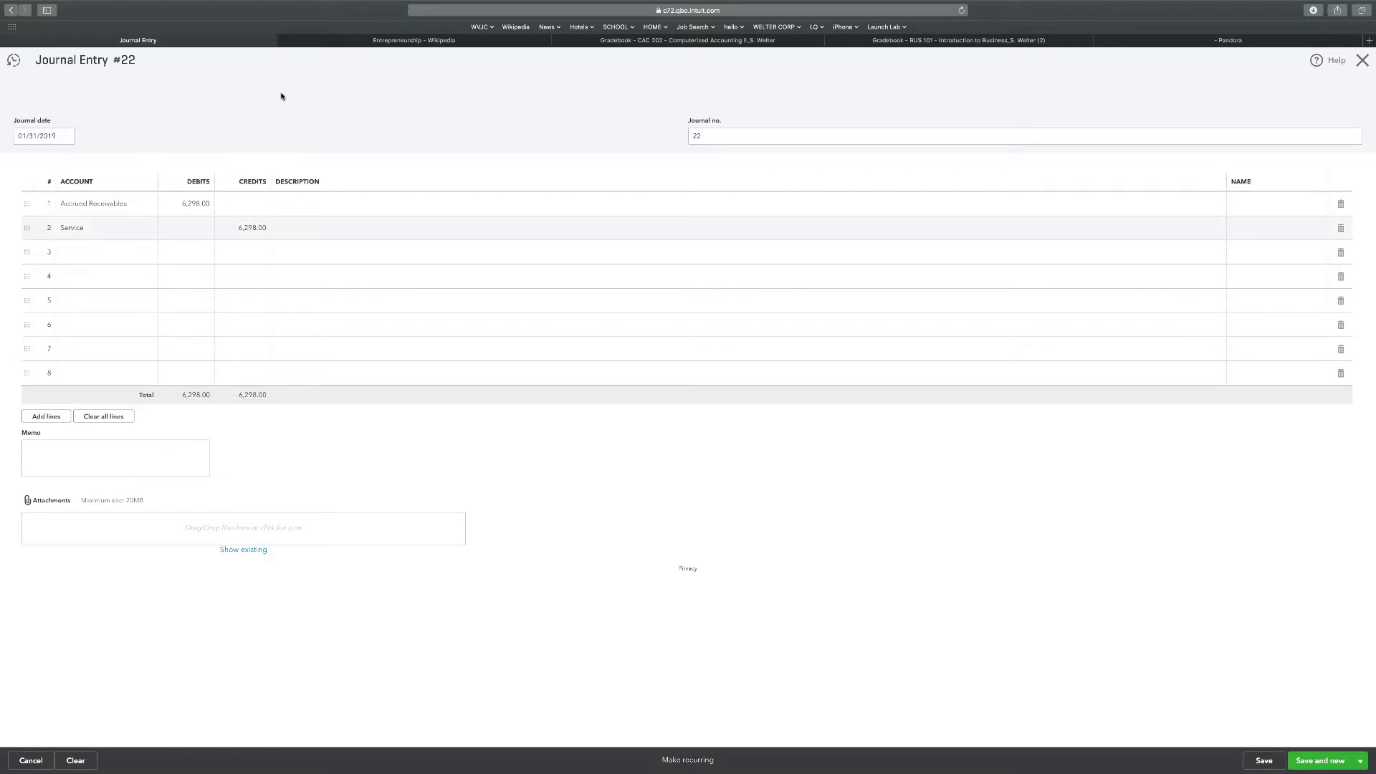
pyautogui.click(1289, 762)
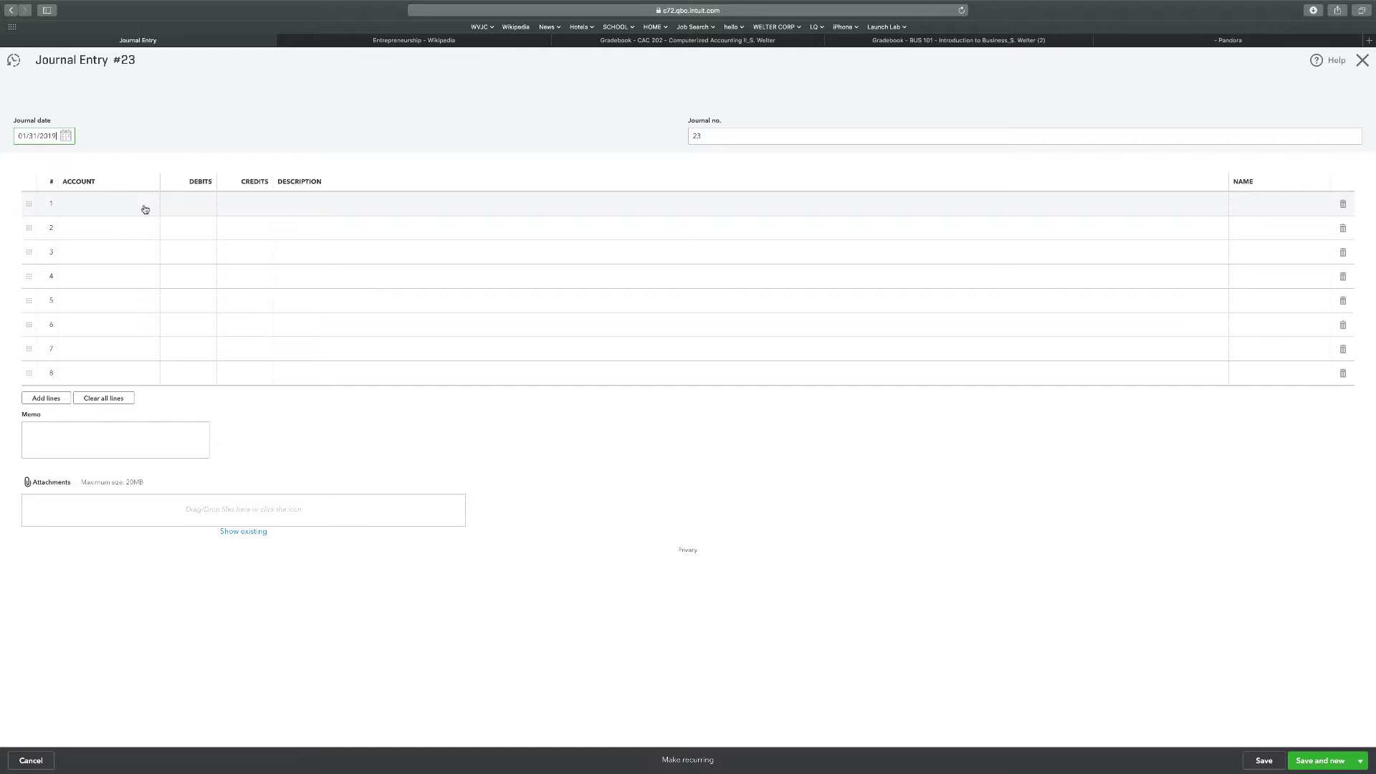
# Debit Depreciation Expense 1,000.00 on line 1 of Journal Entry #23
pyautogui.click(145, 209)
pyautogui.click(150, 205)
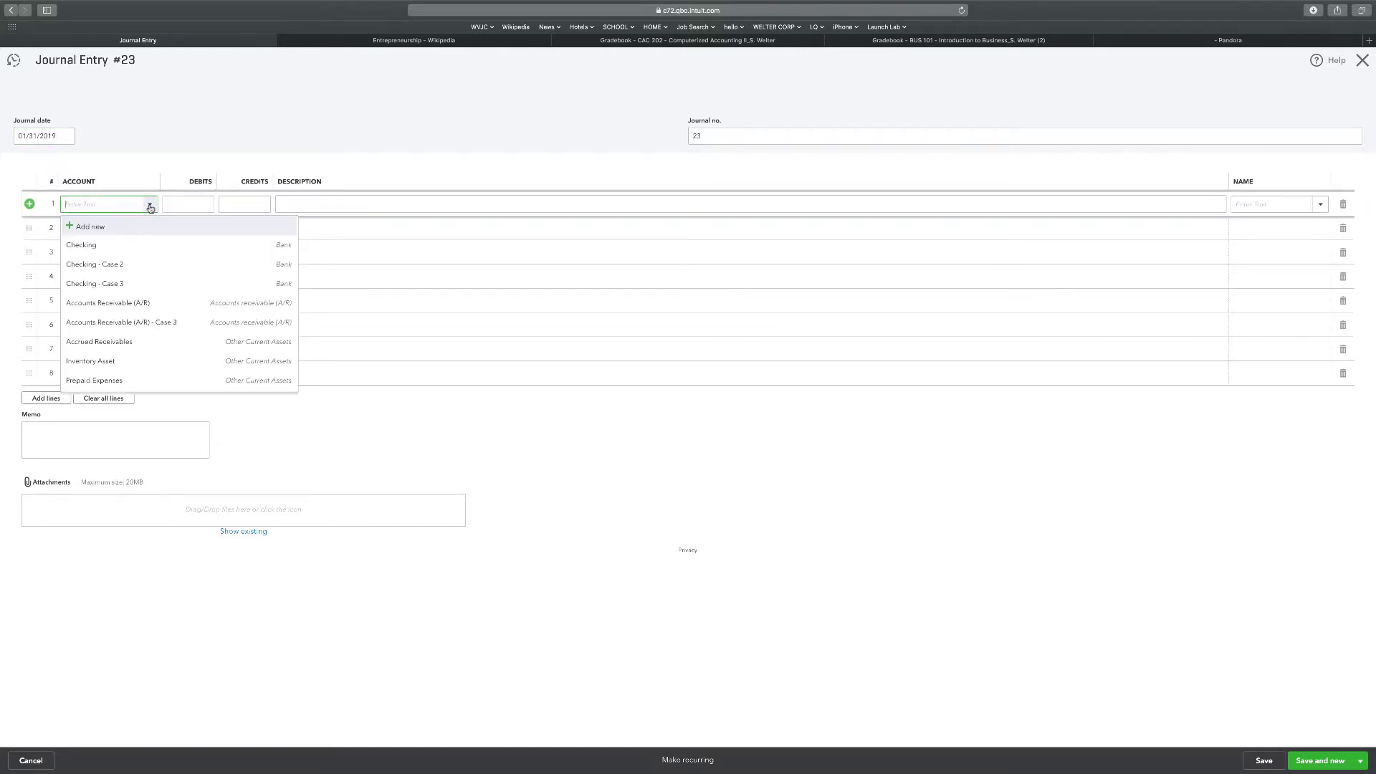
pyautogui.scroll(-3, 132, 291)
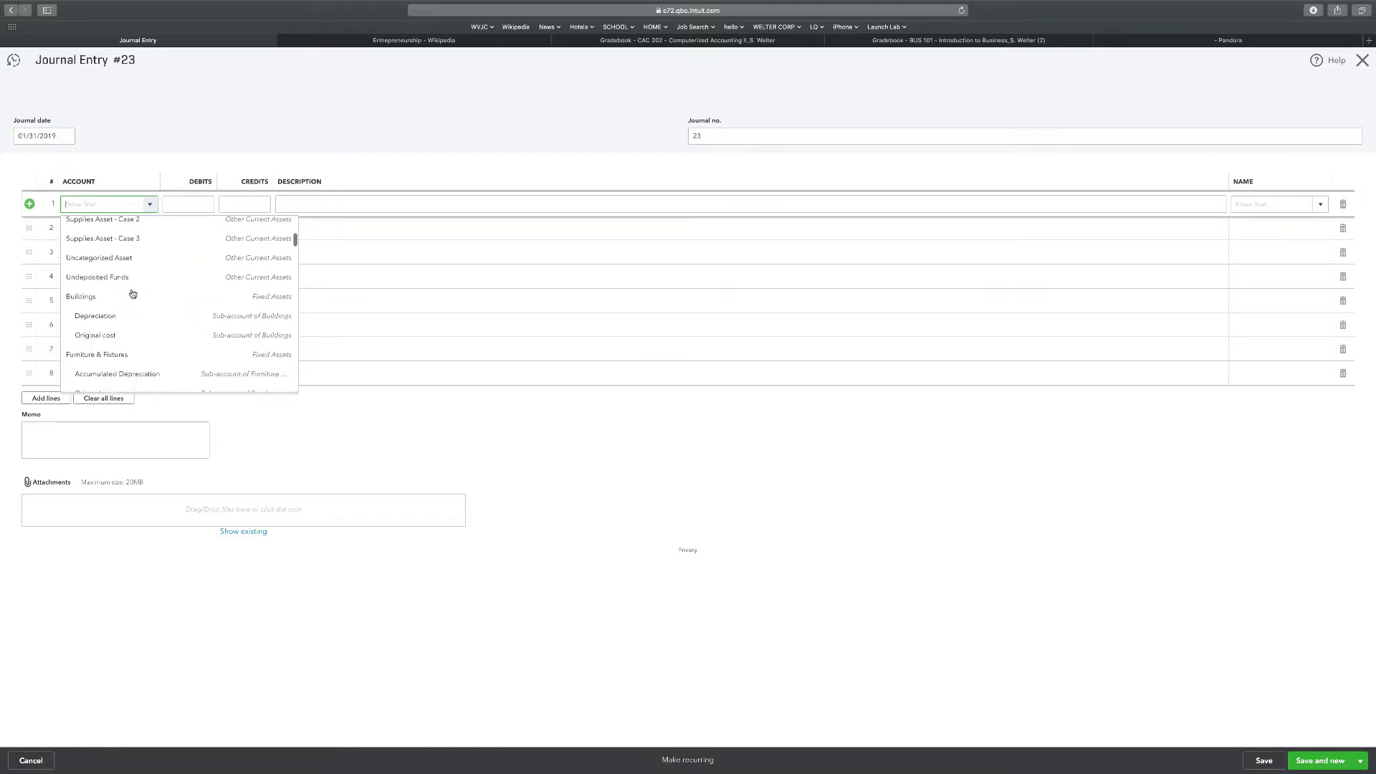
pyautogui.scroll(-1, 133, 294)
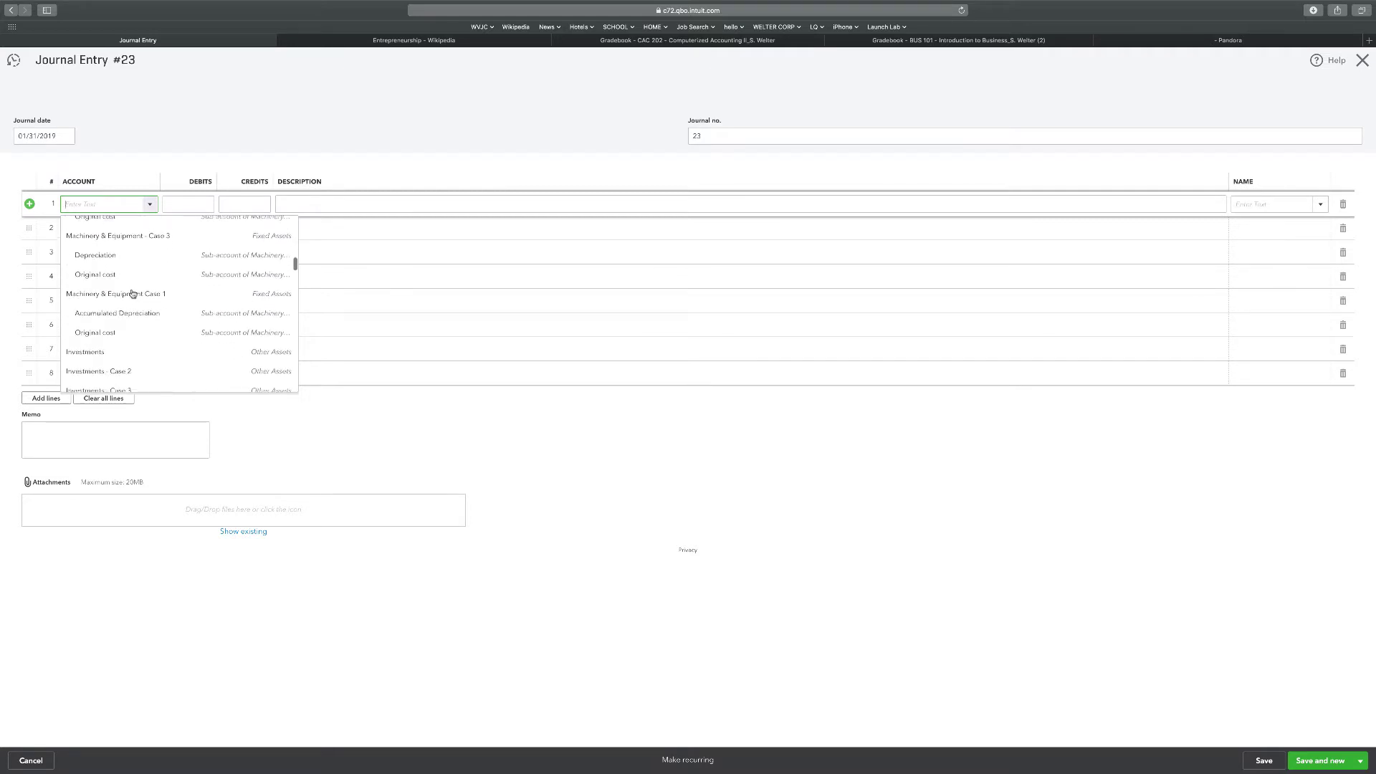
pyautogui.scroll(-10, 131, 294)
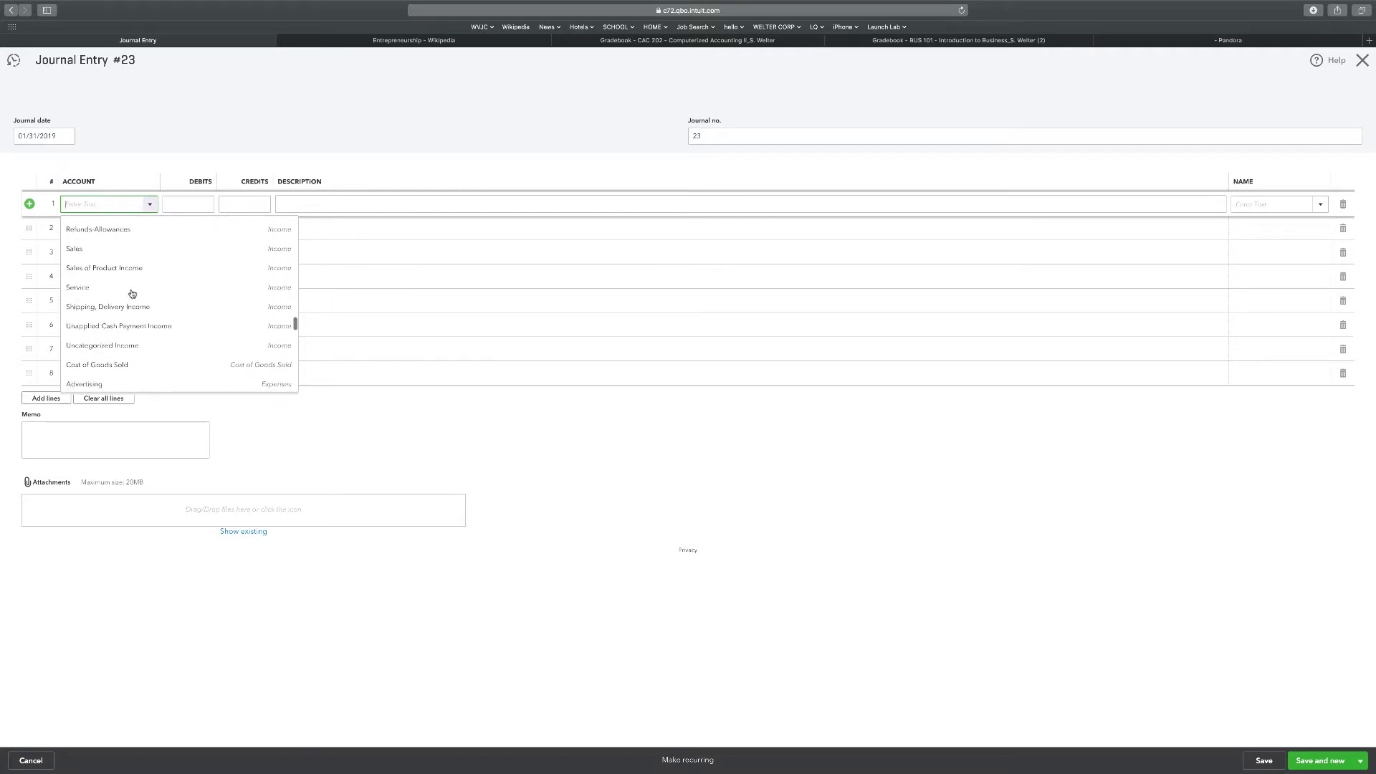
pyautogui.scroll(-5, 132, 293)
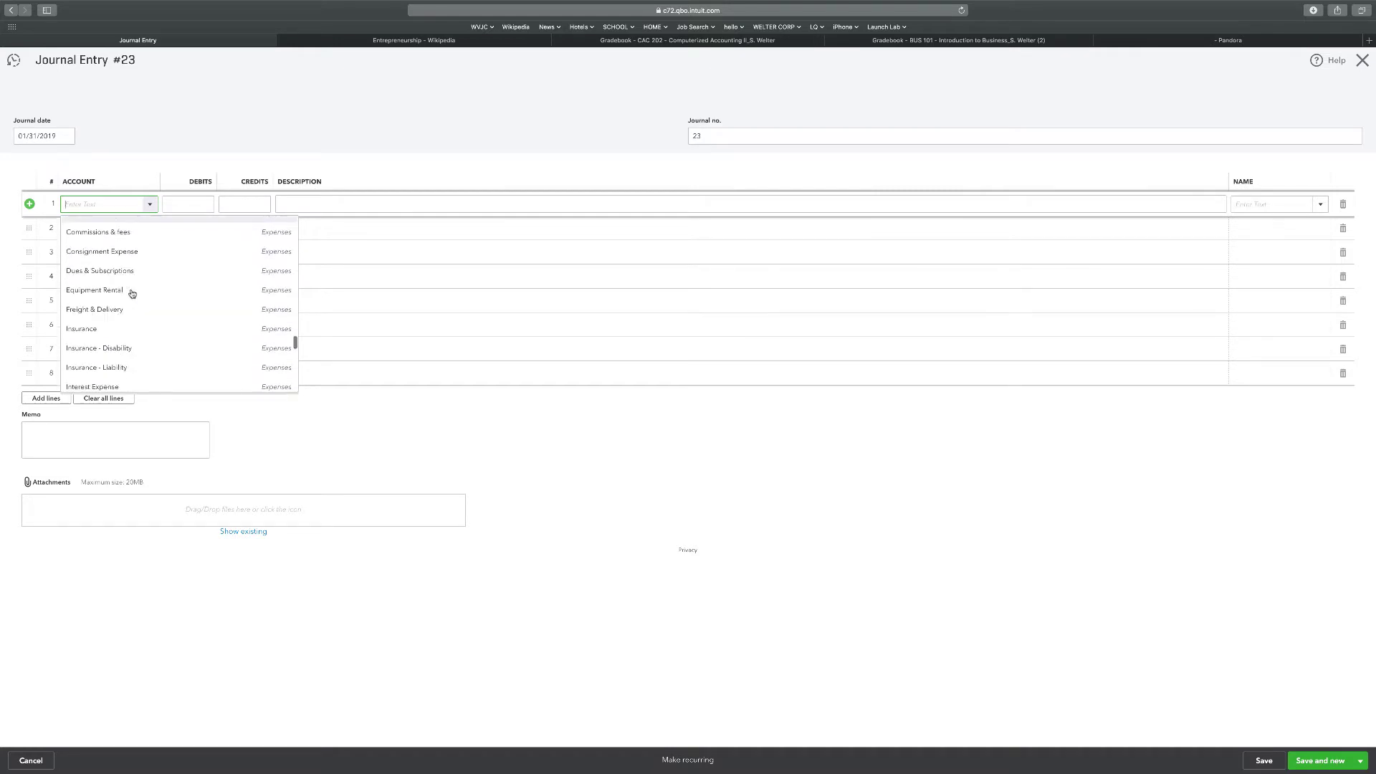
pyautogui.scroll(3, 132, 294)
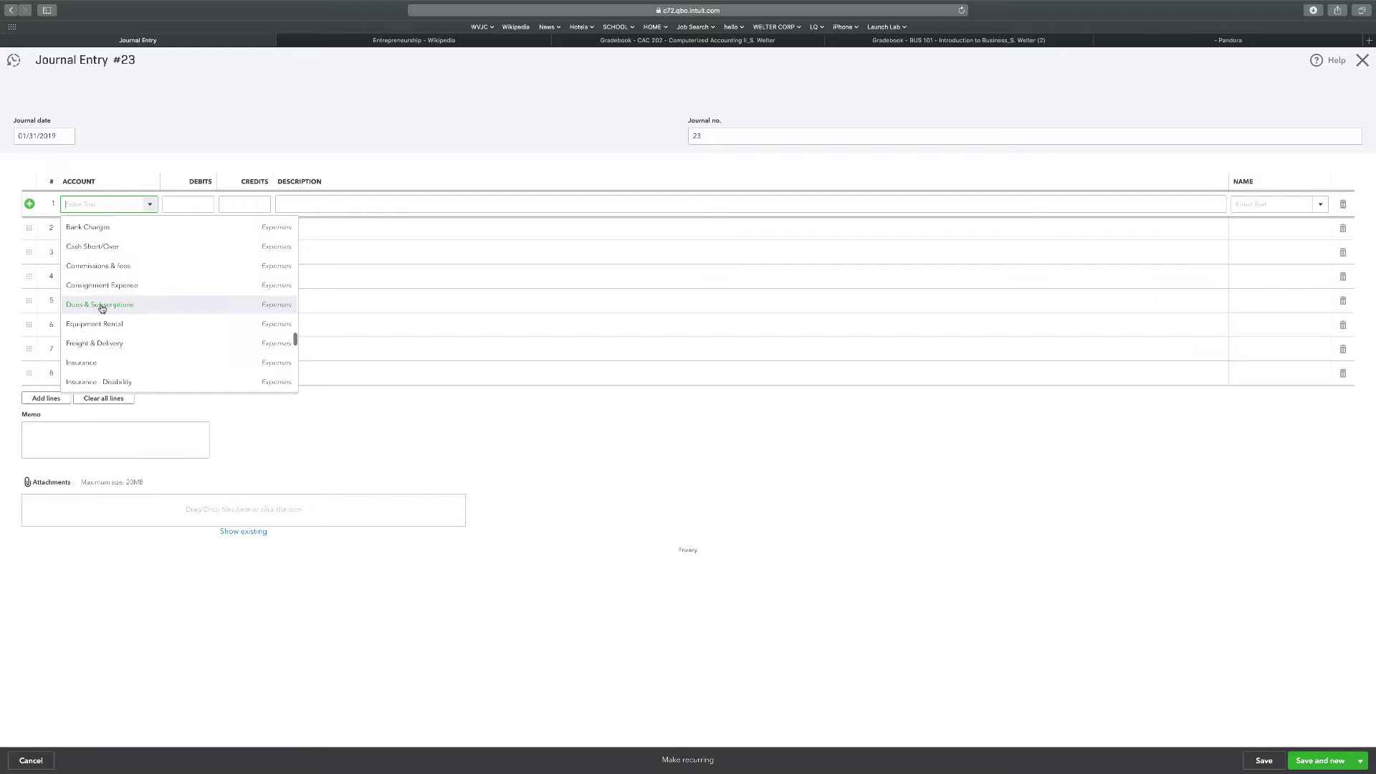
pyautogui.scroll(-5, 101, 307)
pyautogui.scroll(-6, 102, 307)
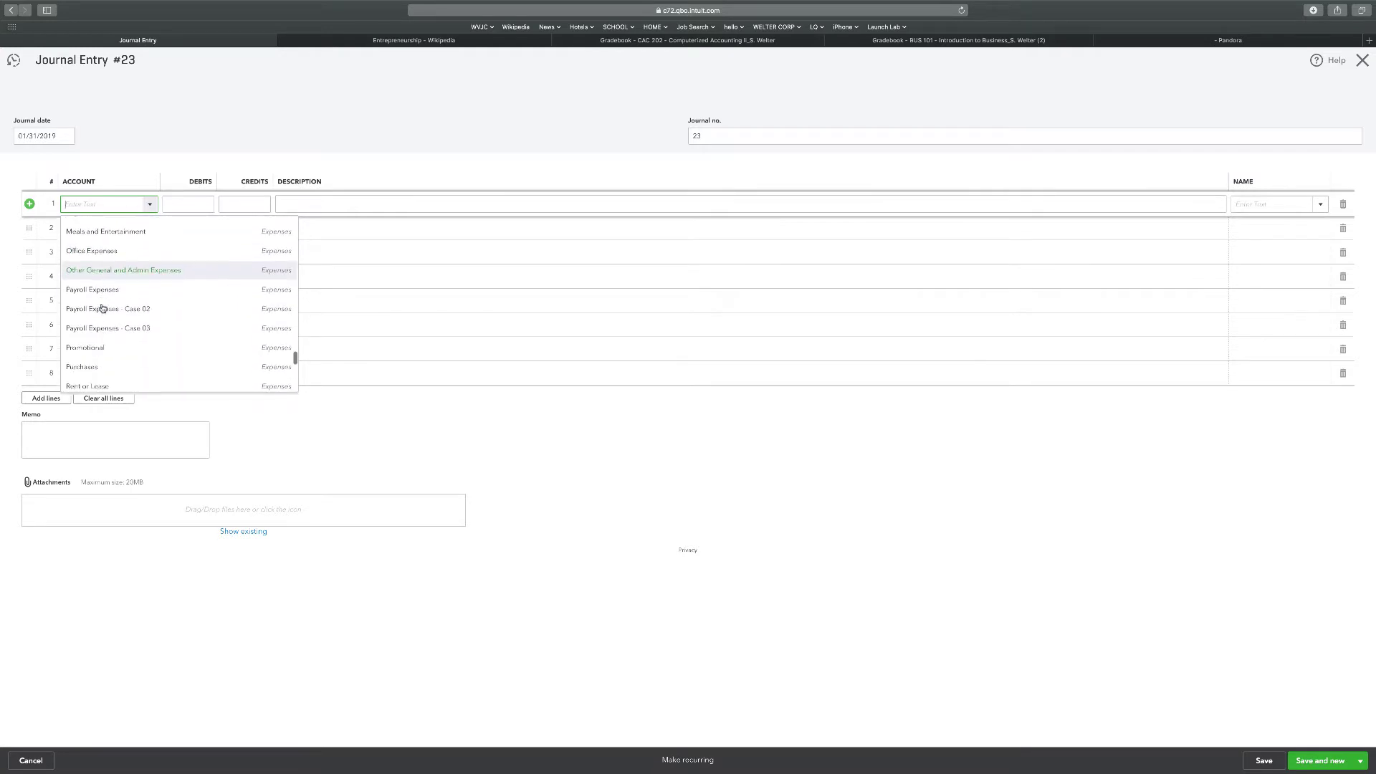
pyautogui.scroll(-3, 102, 307)
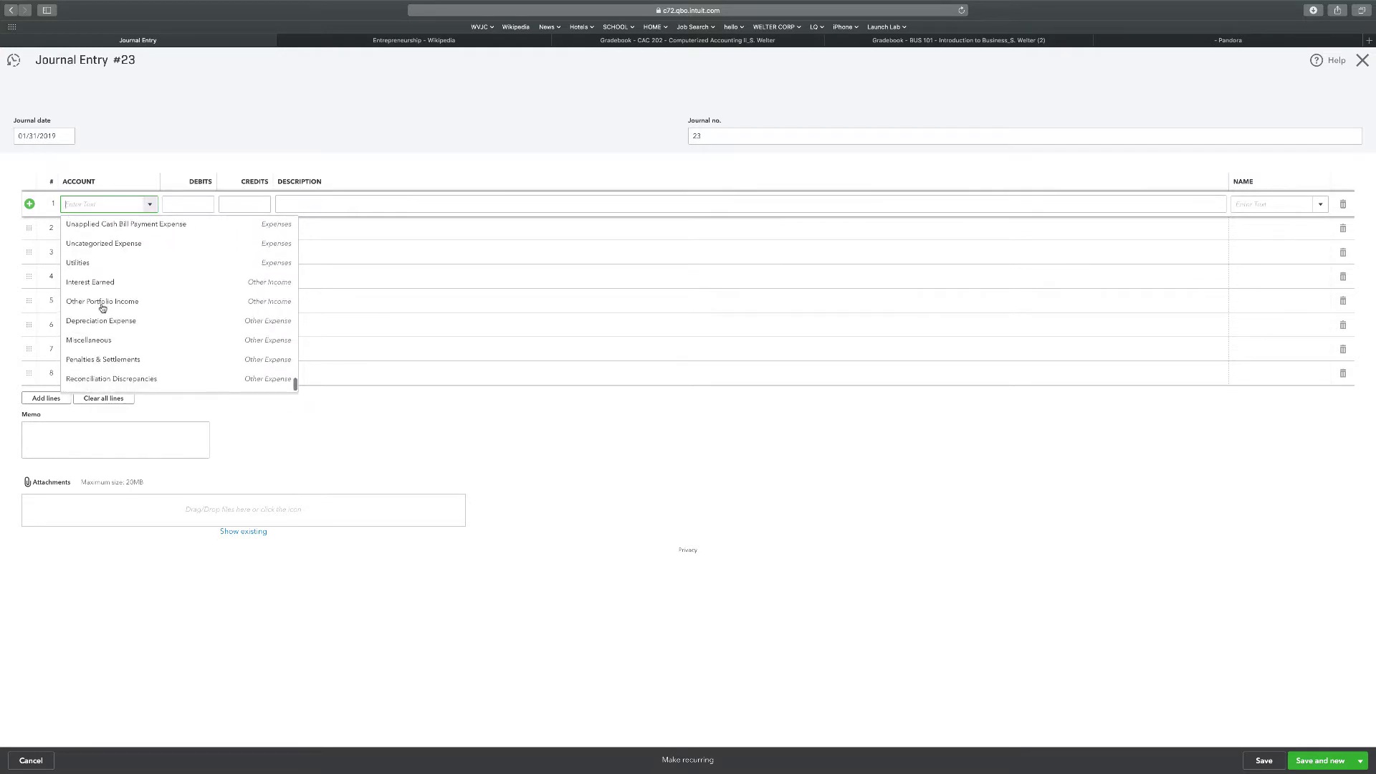
pyautogui.click(107, 325)
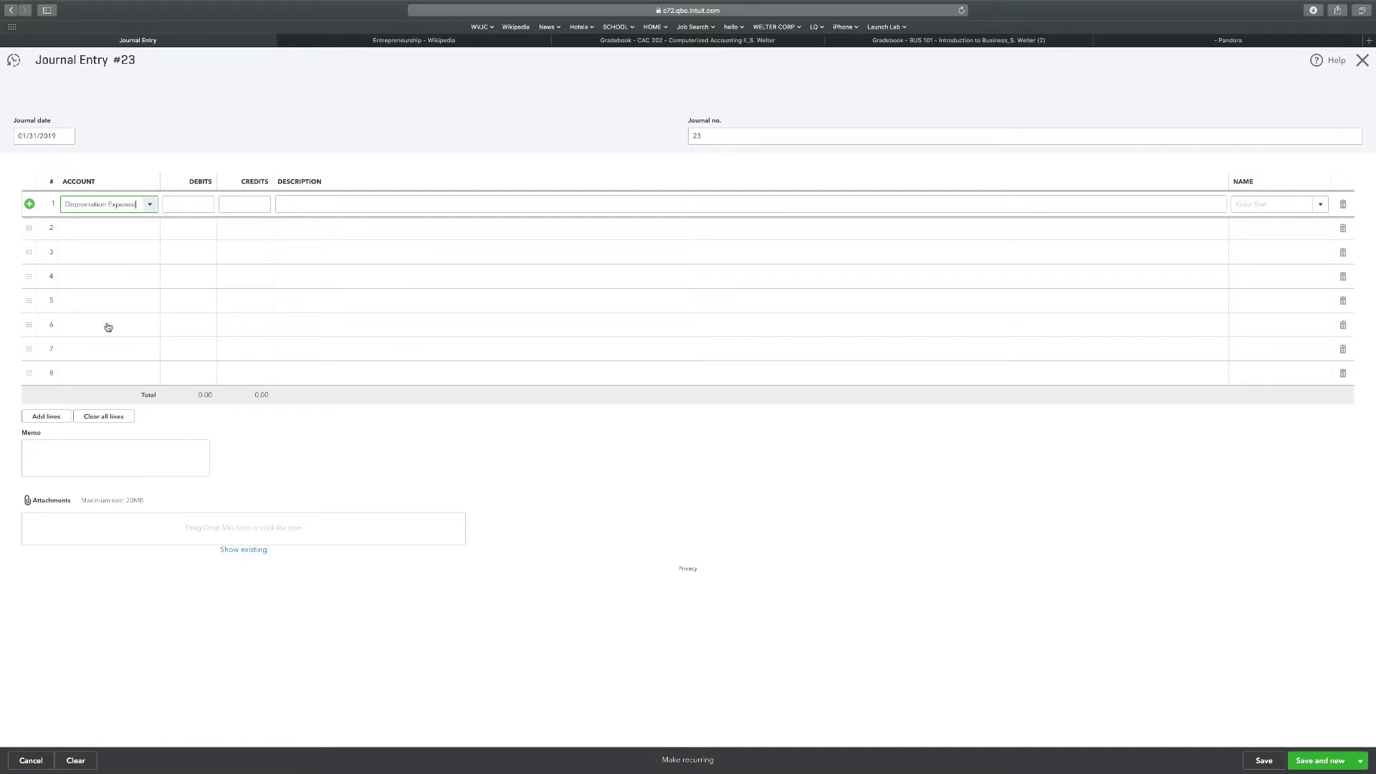
pyautogui.click(192, 207)
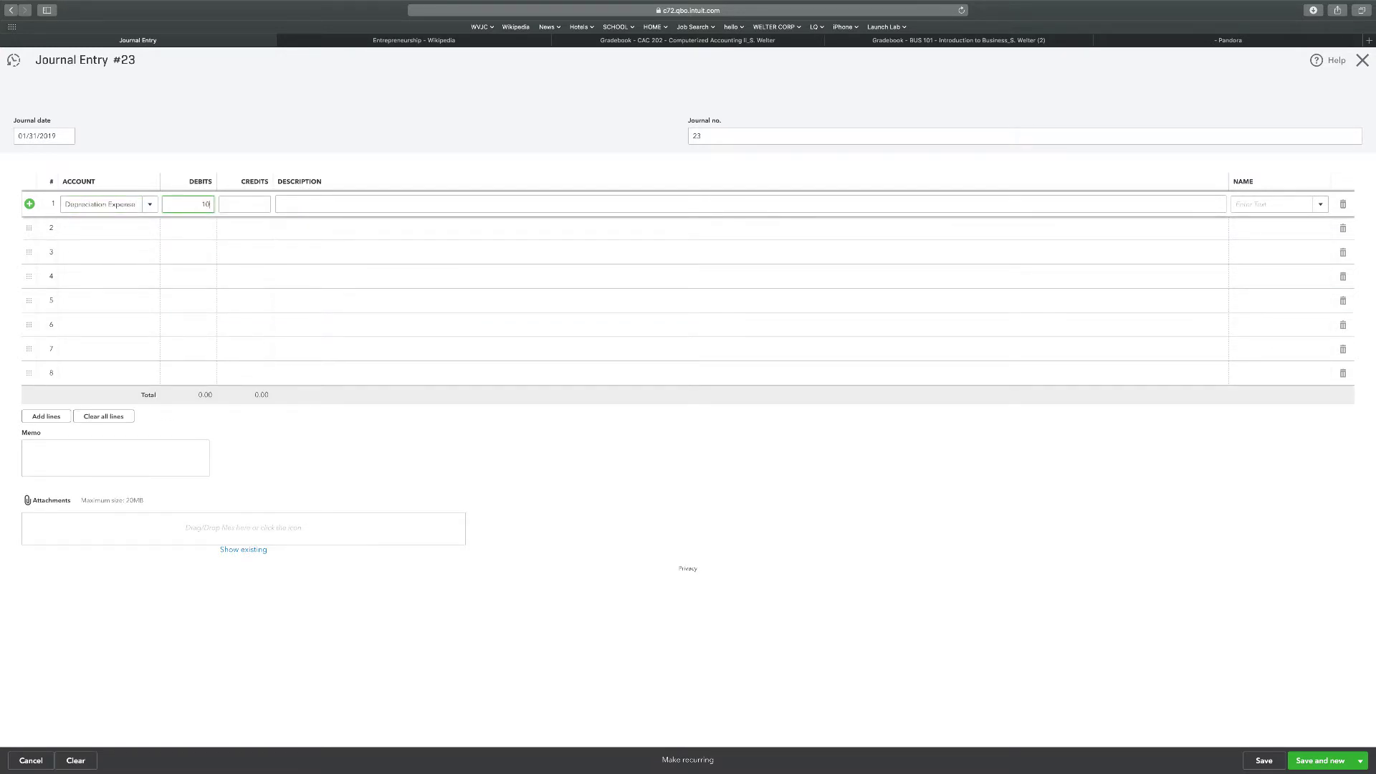
pyautogui.click(114, 227)
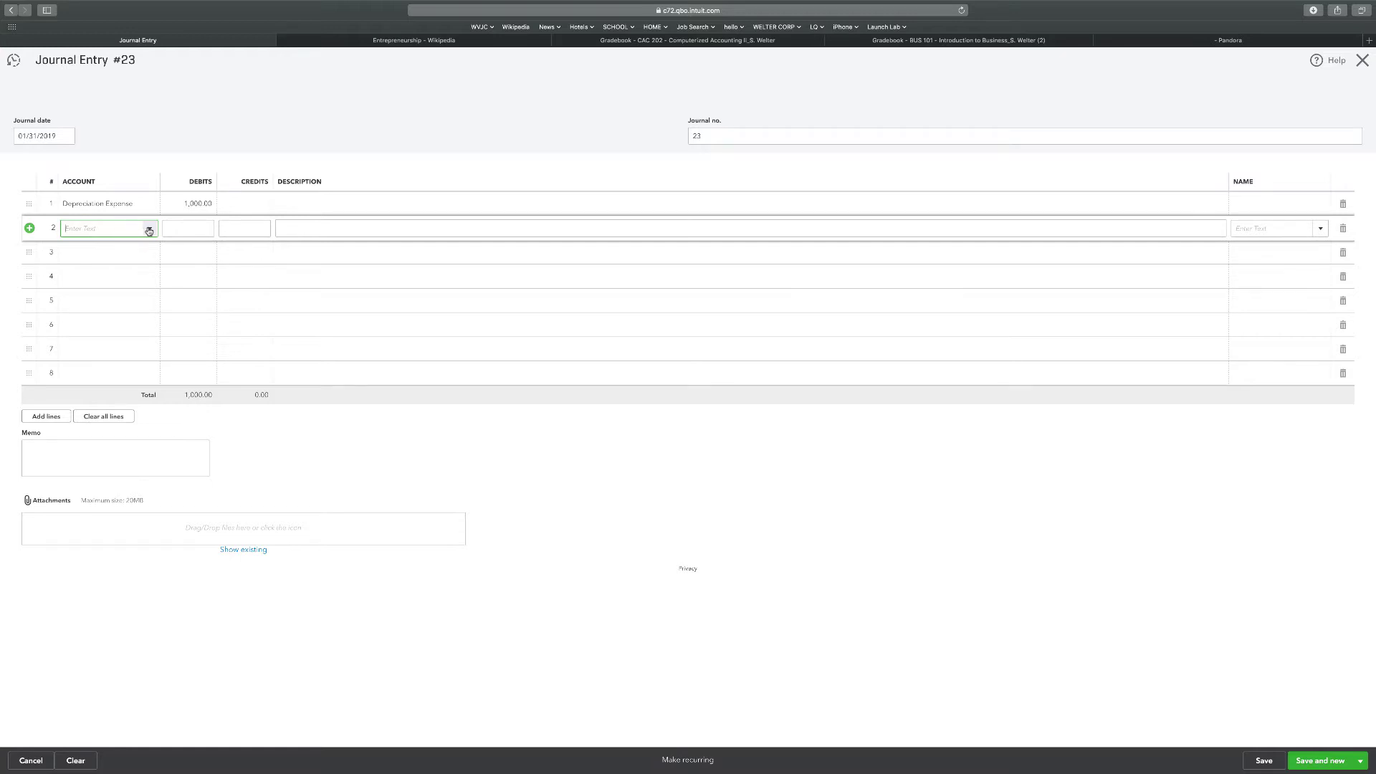
# Set journal line 2 to Furniture & Fixtures - Case 2:Depreciation with a 375.00 credit
pyautogui.click(149, 228)
pyautogui.scroll(-2, 151, 296)
pyautogui.scroll(-8, 150, 296)
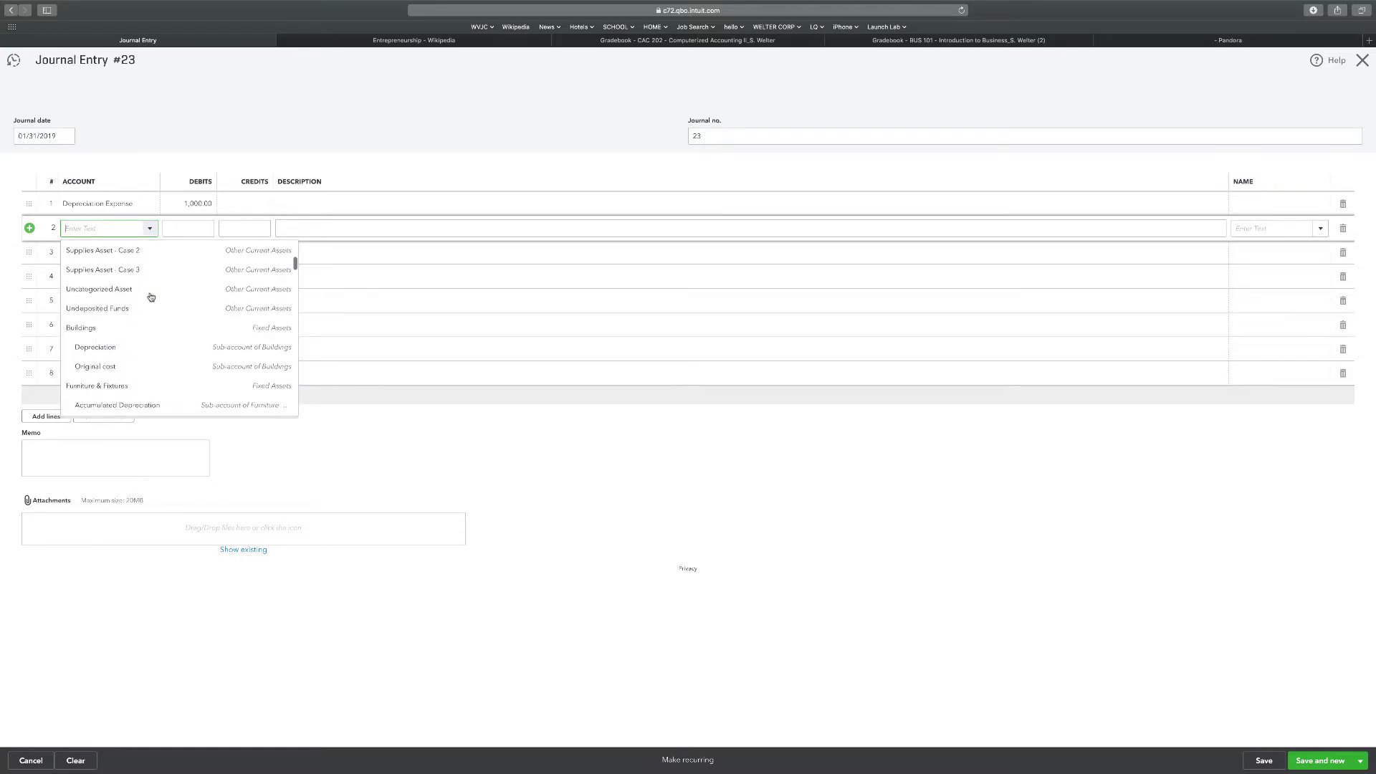
pyautogui.scroll(-1, 150, 296)
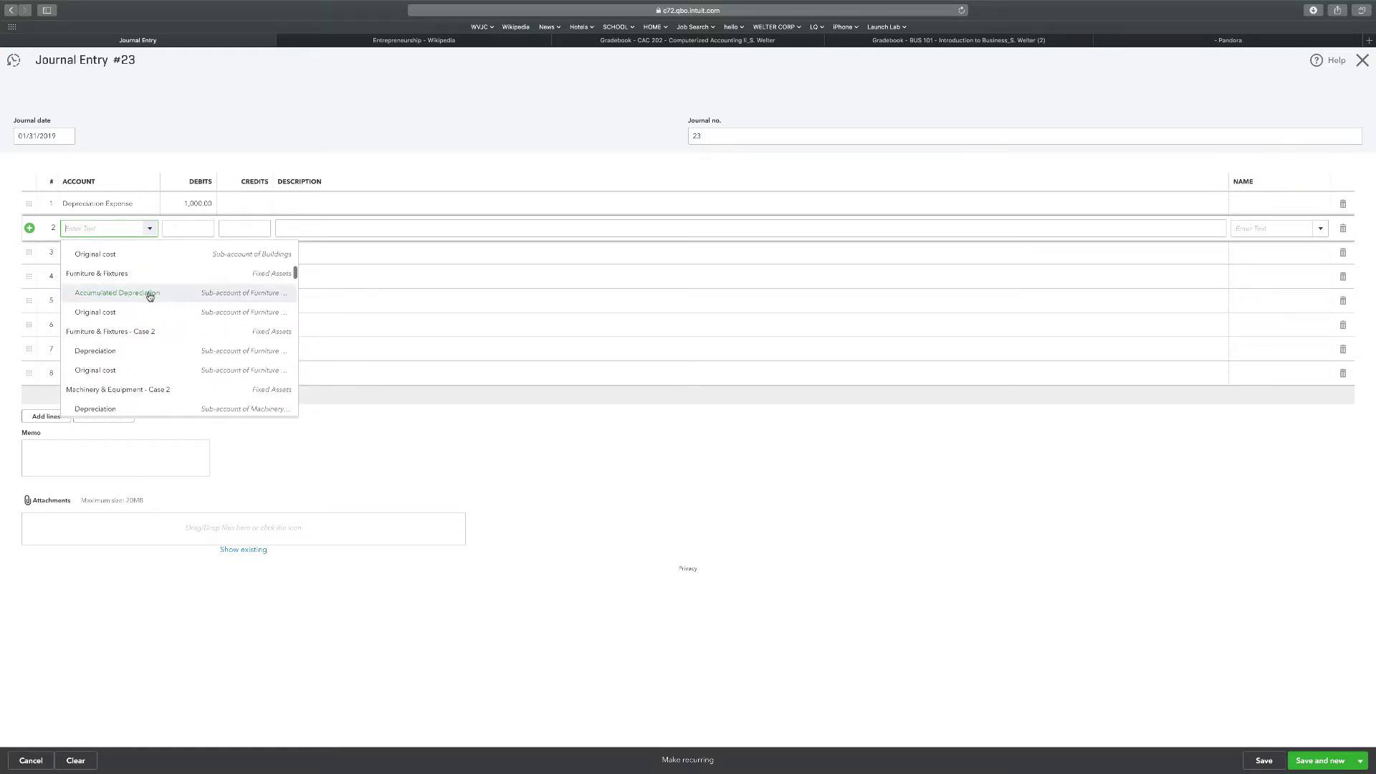
pyautogui.scroll(-2, 92, 331)
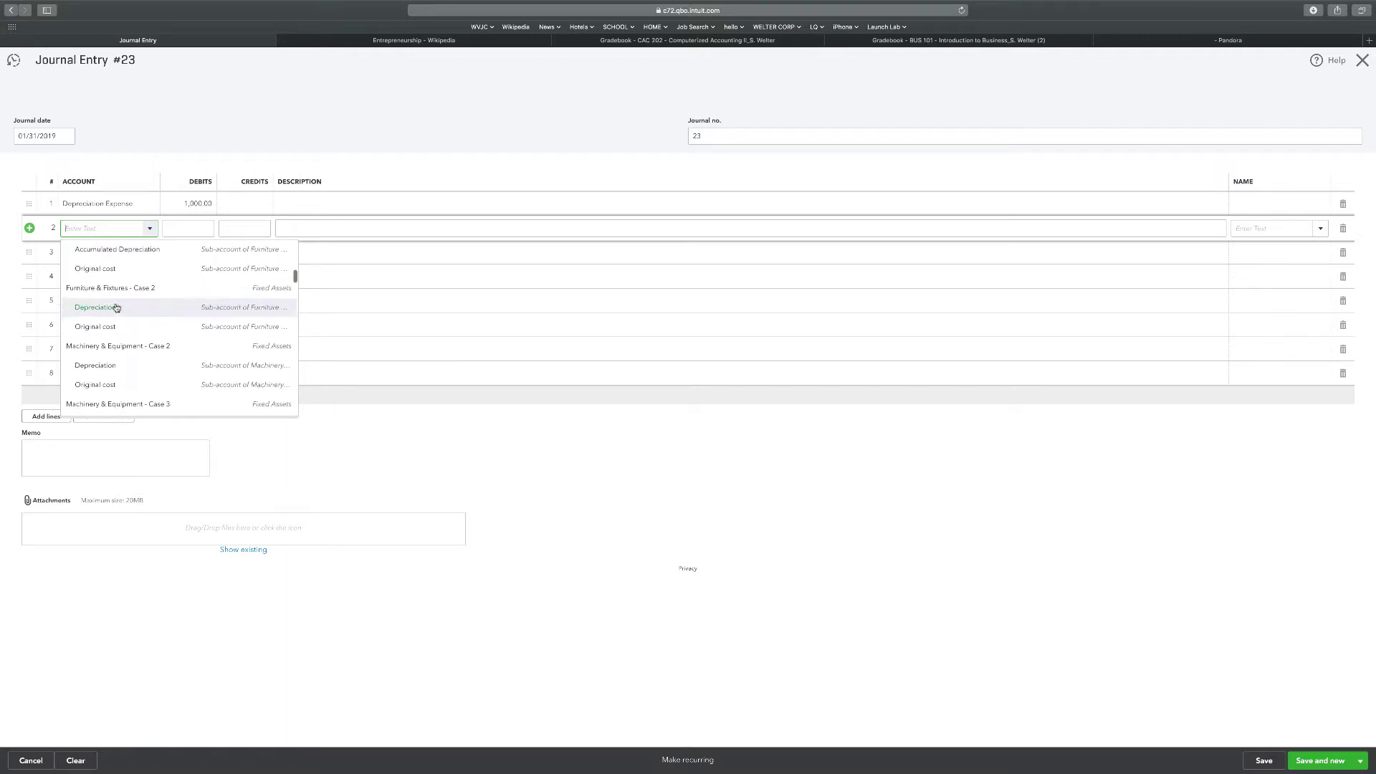
pyautogui.click(92, 311)
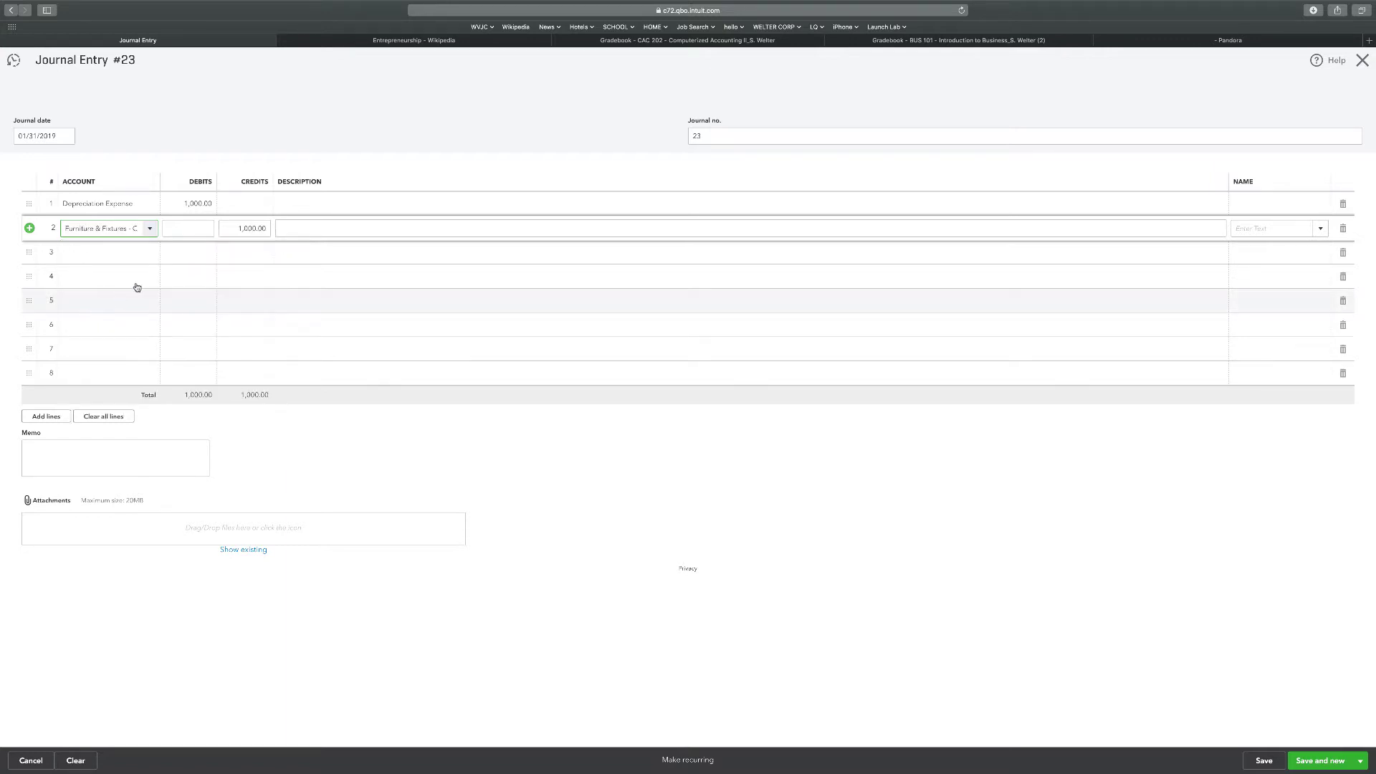
pyautogui.click(244, 227)
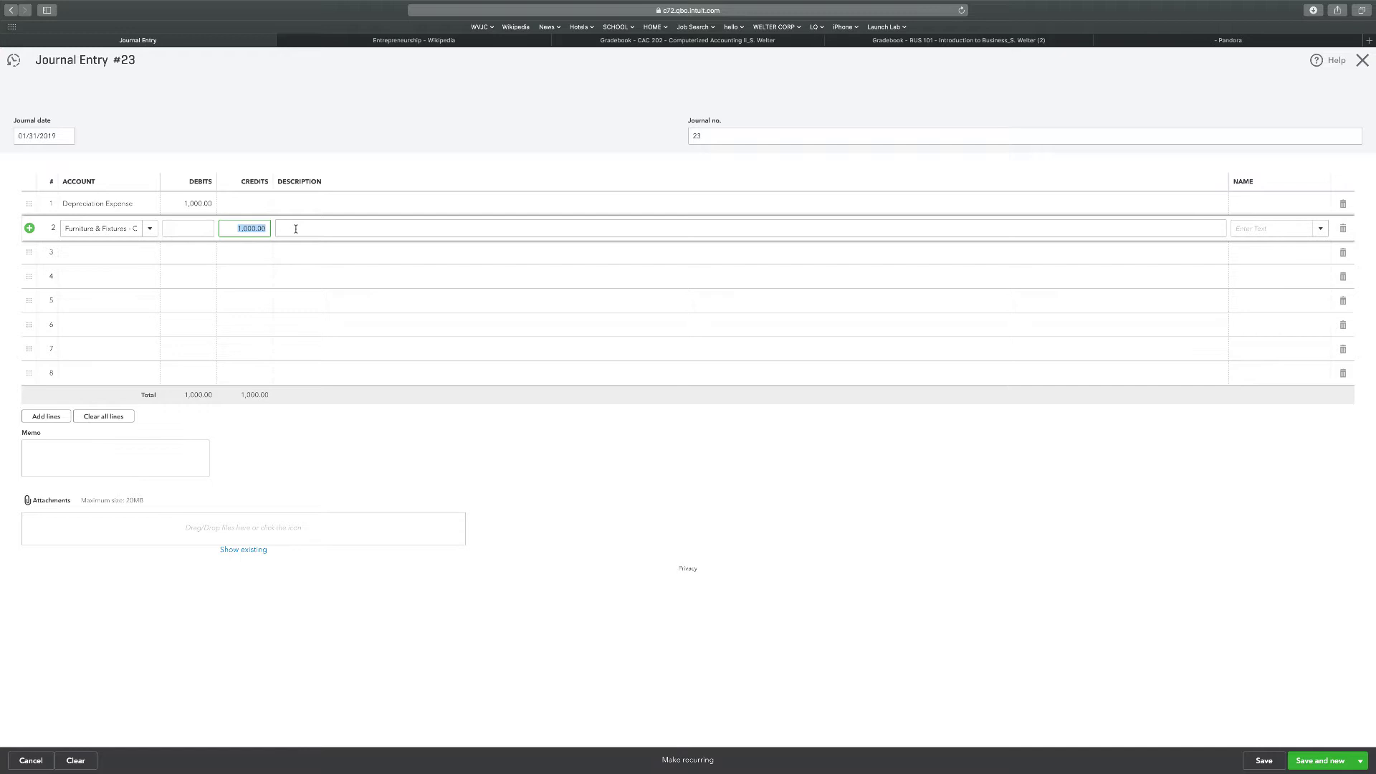
pyautogui.write('375')
pyautogui.click(133, 257)
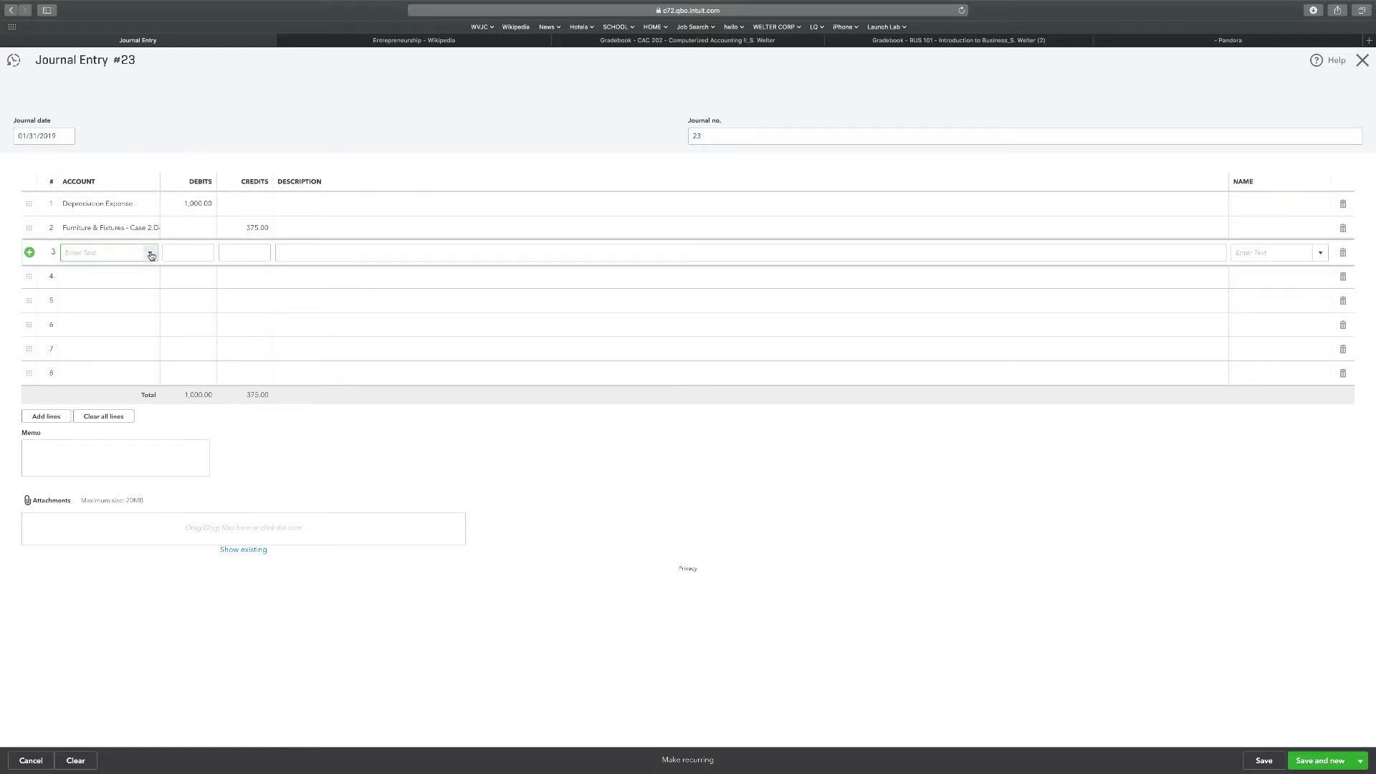
# Set line 3 to Machinery & Equipment Depreciation (625.00 credit) and save Journal Entry #23
pyautogui.click(149, 255)
pyautogui.scroll(-1, 114, 346)
pyautogui.scroll(-5, 118, 346)
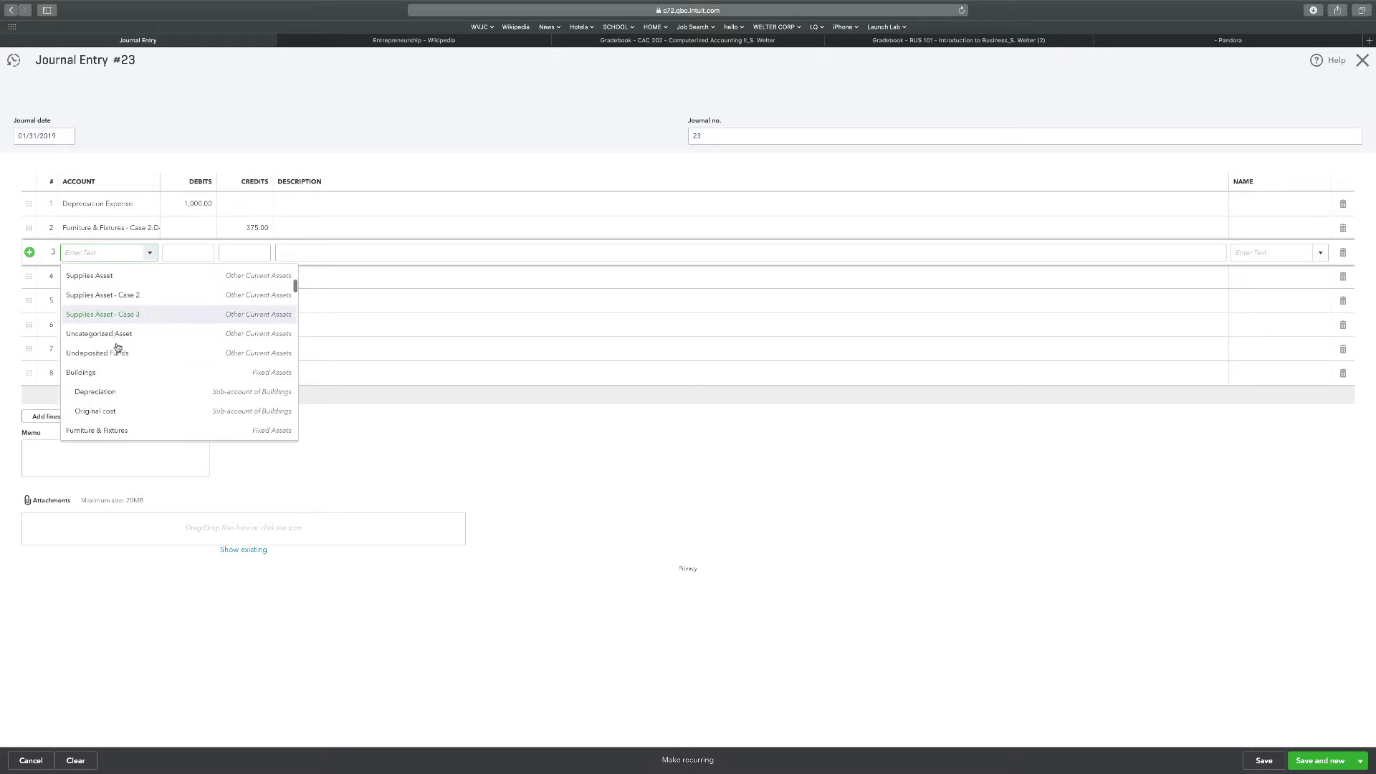
pyautogui.scroll(-2, 118, 347)
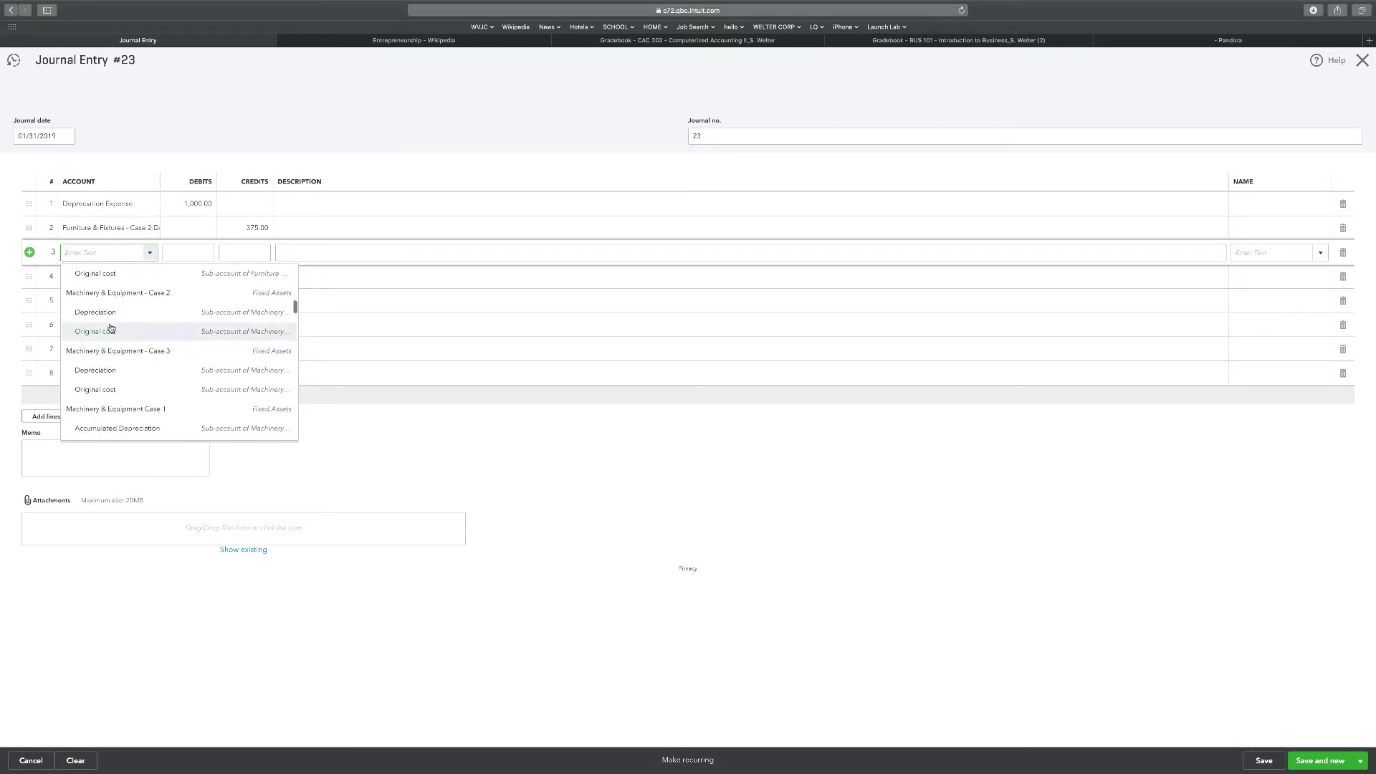
pyautogui.click(106, 312)
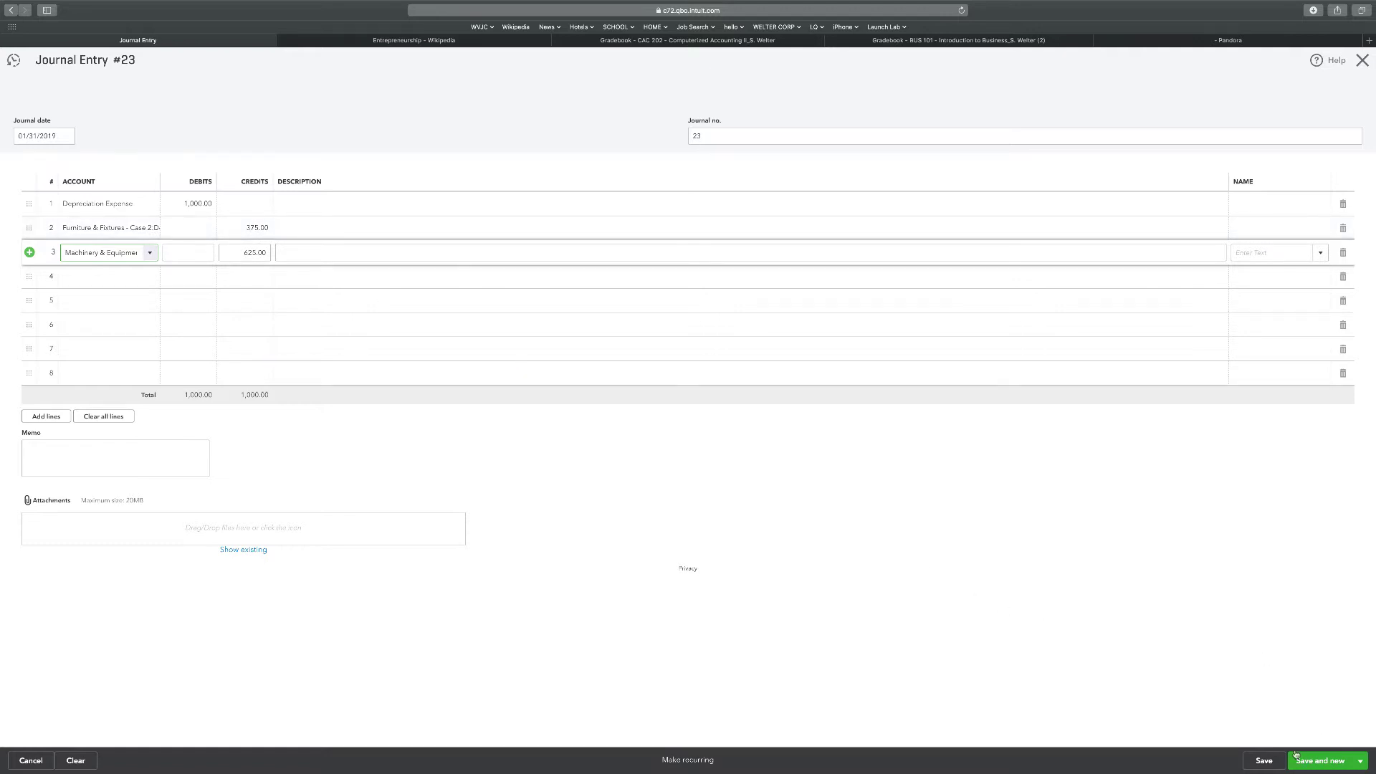
pyautogui.click(1263, 761)
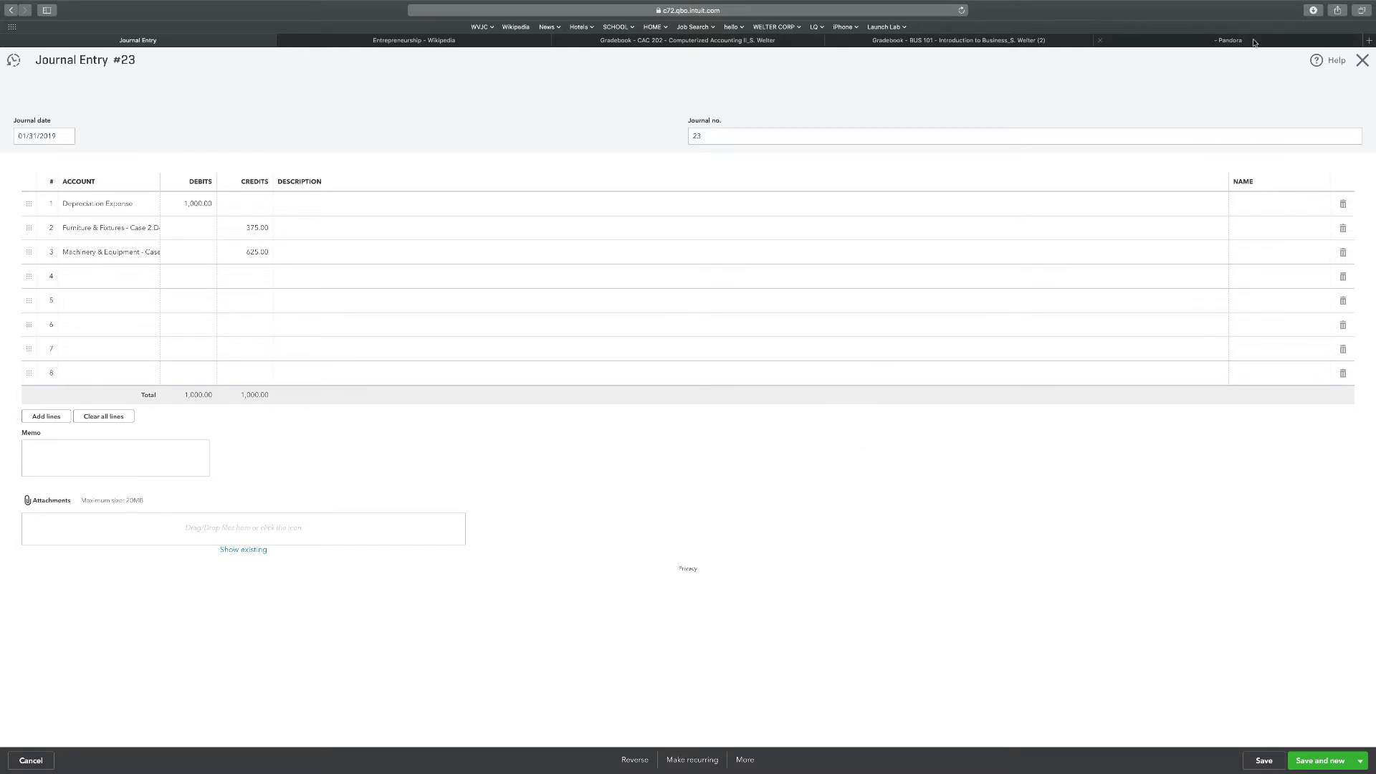
# Close the journal entry and go to the Chart of Accounts
pyautogui.click(1362, 62)
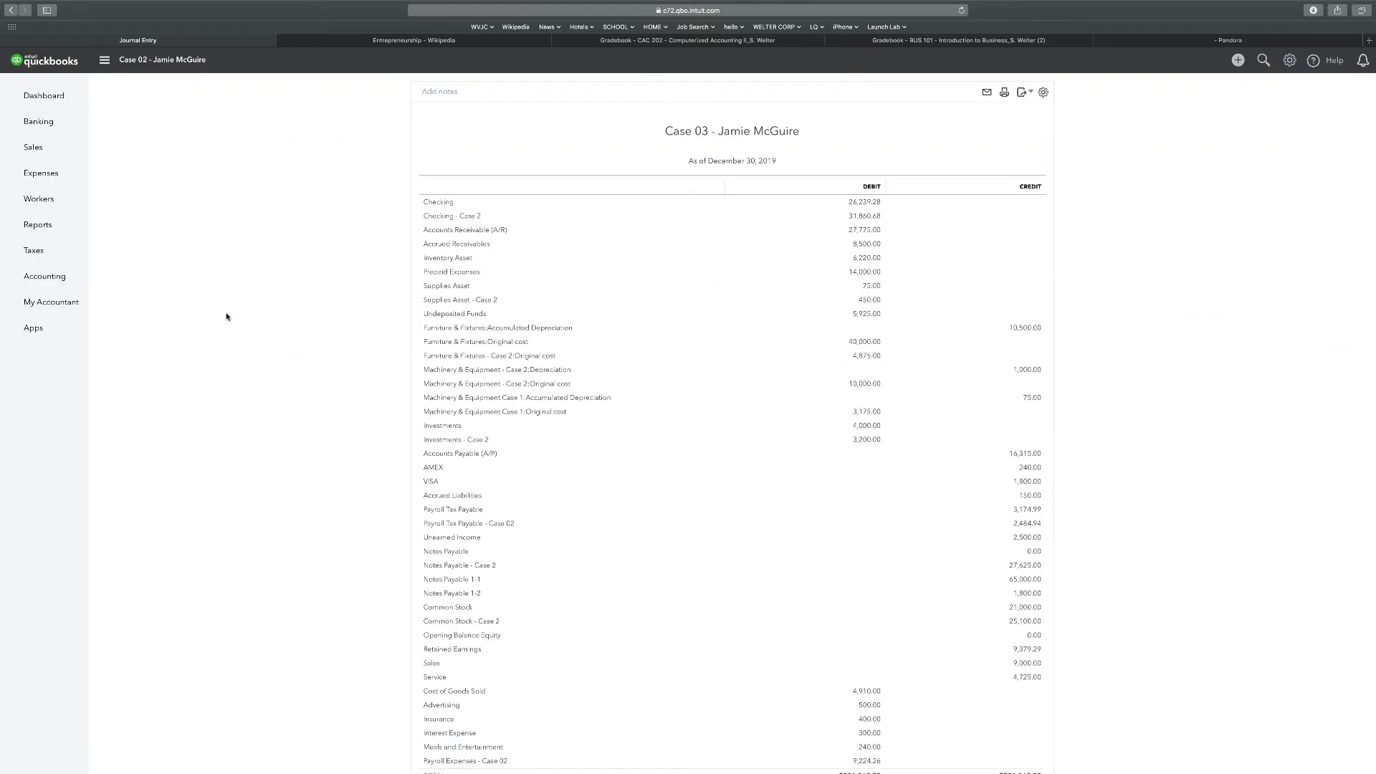
pyautogui.moveTo(36, 288)
pyautogui.click(122, 275)
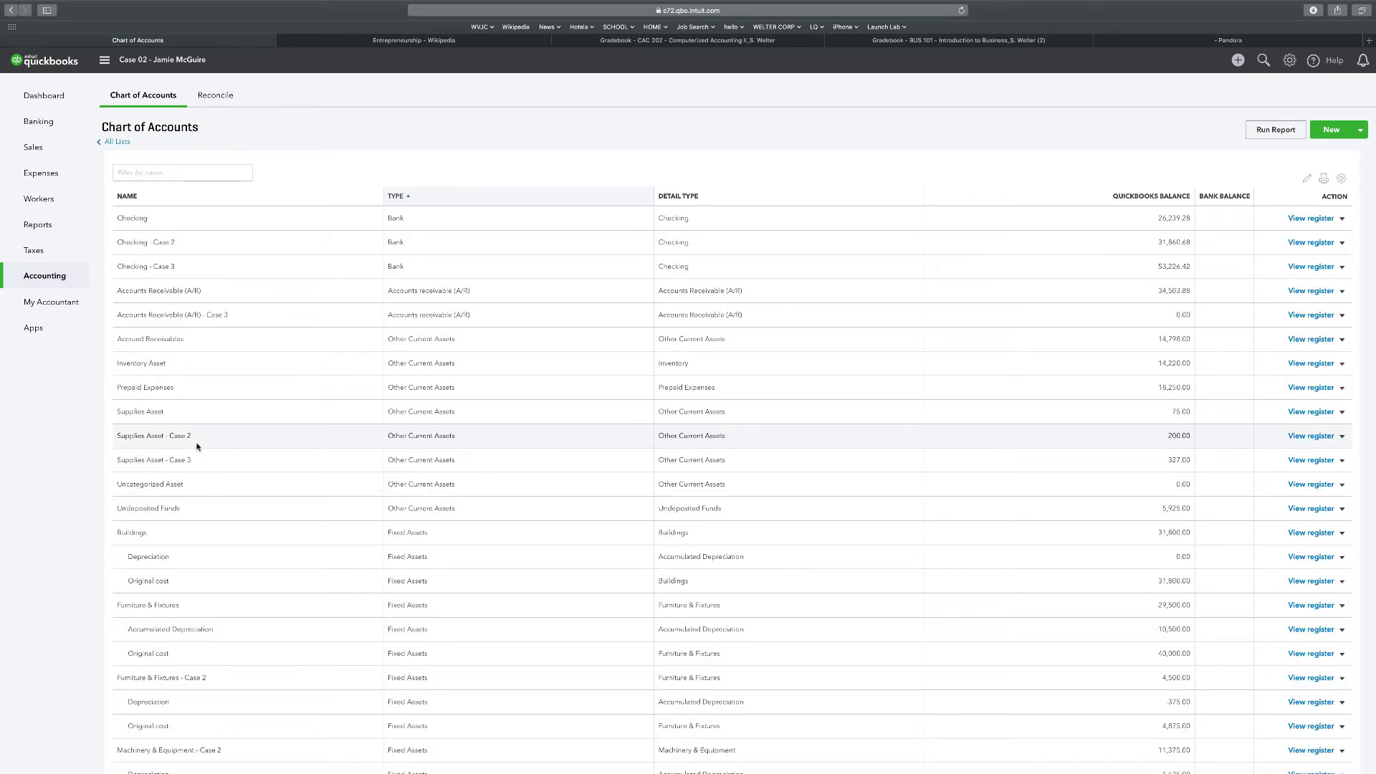
pyautogui.scroll(-1, 198, 447)
pyautogui.scroll(-1, 197, 446)
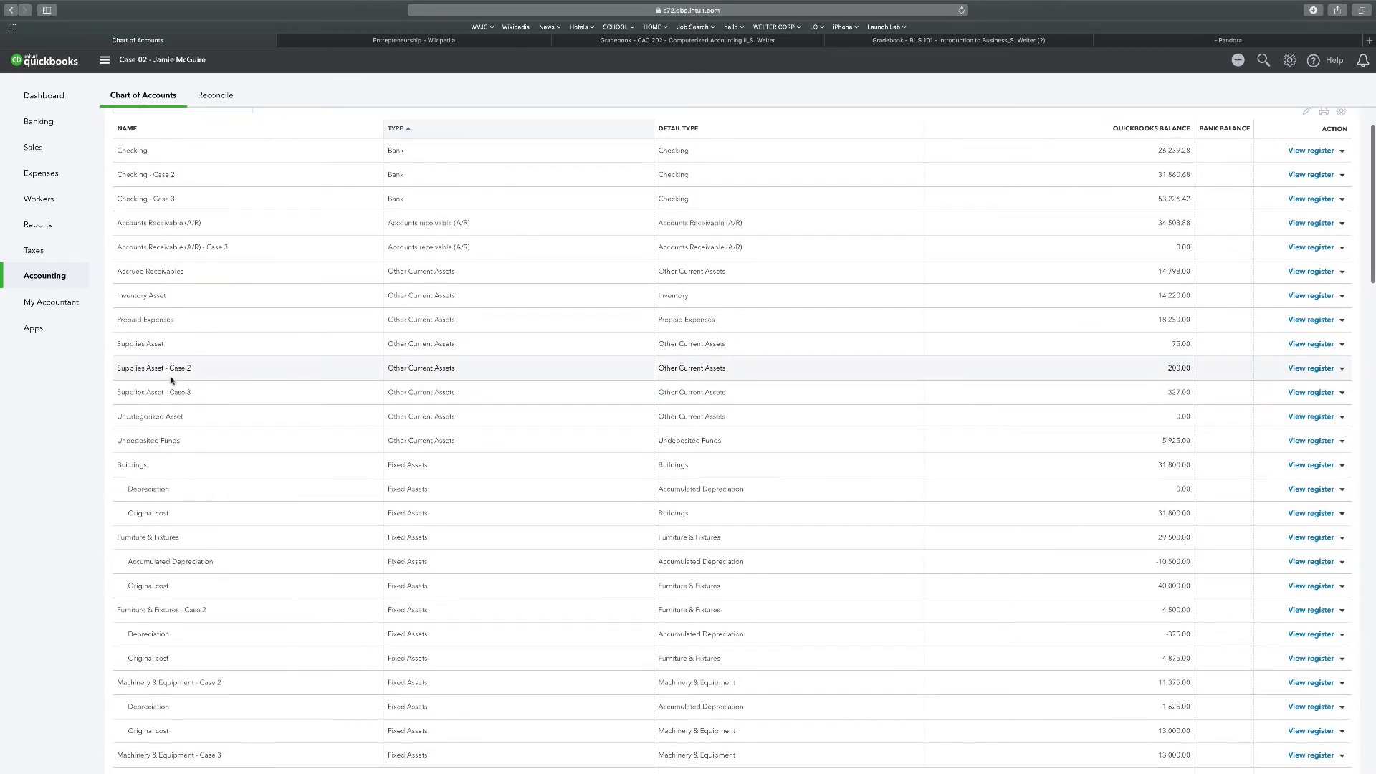
pyautogui.scroll(-3, 172, 378)
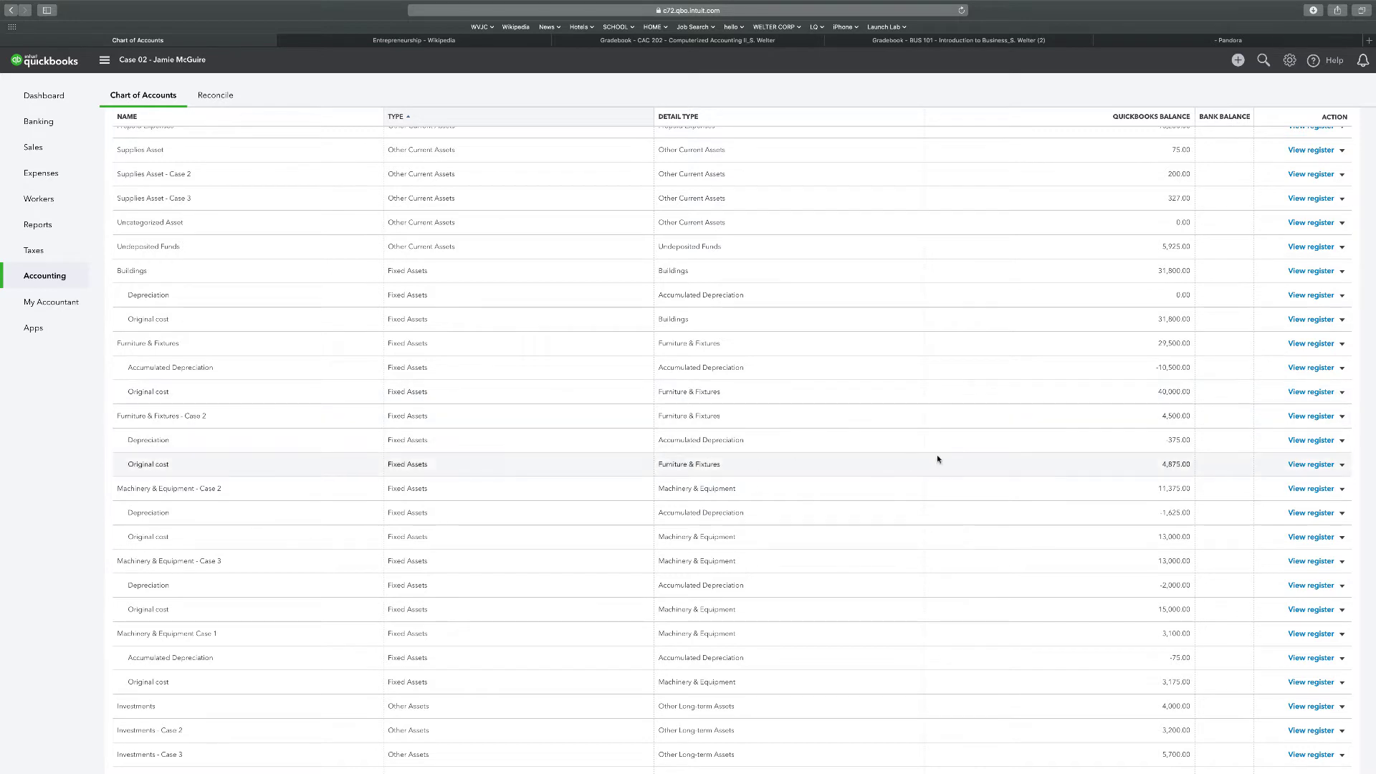
# Rename the Furniture & Fixtures - Case 2 Depreciation sub-account to Accumulated Depreciation
pyautogui.click(1342, 441)
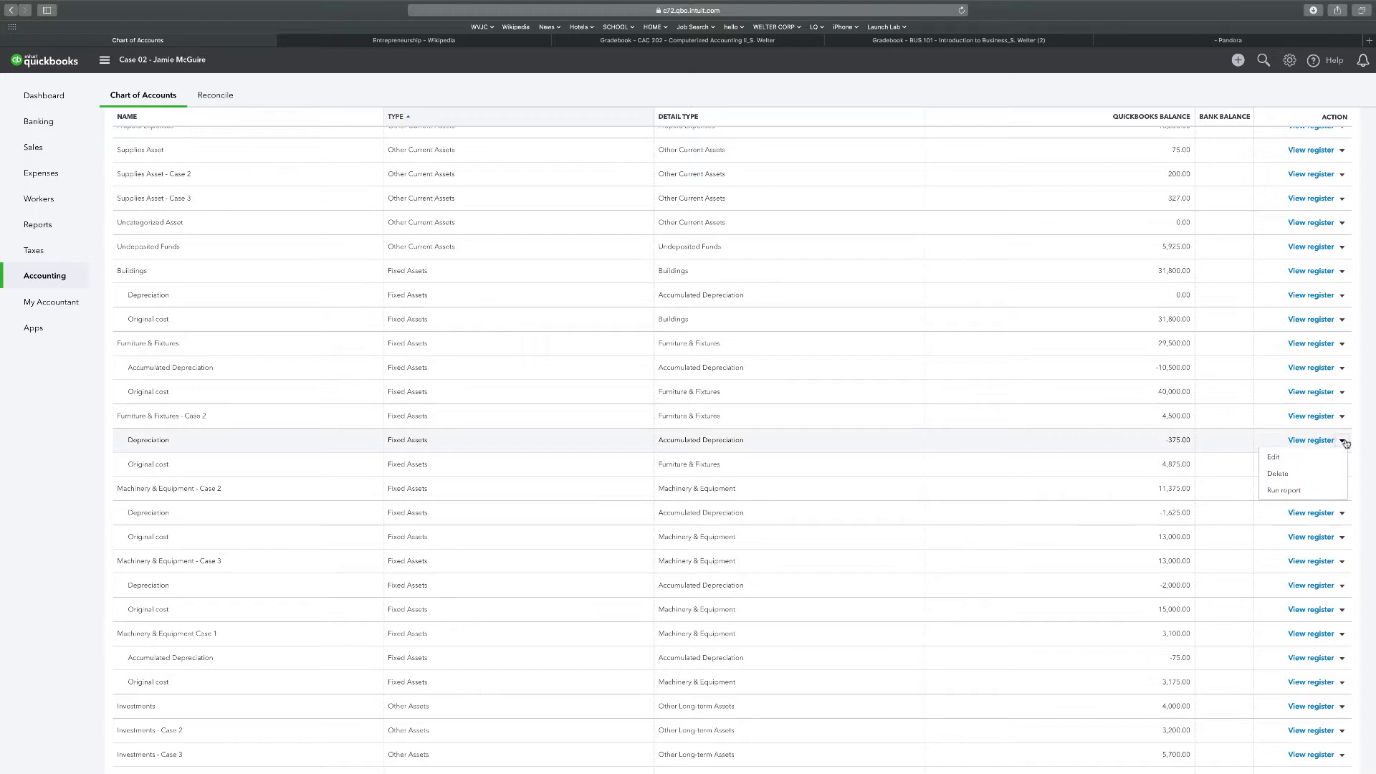
pyautogui.click(1317, 457)
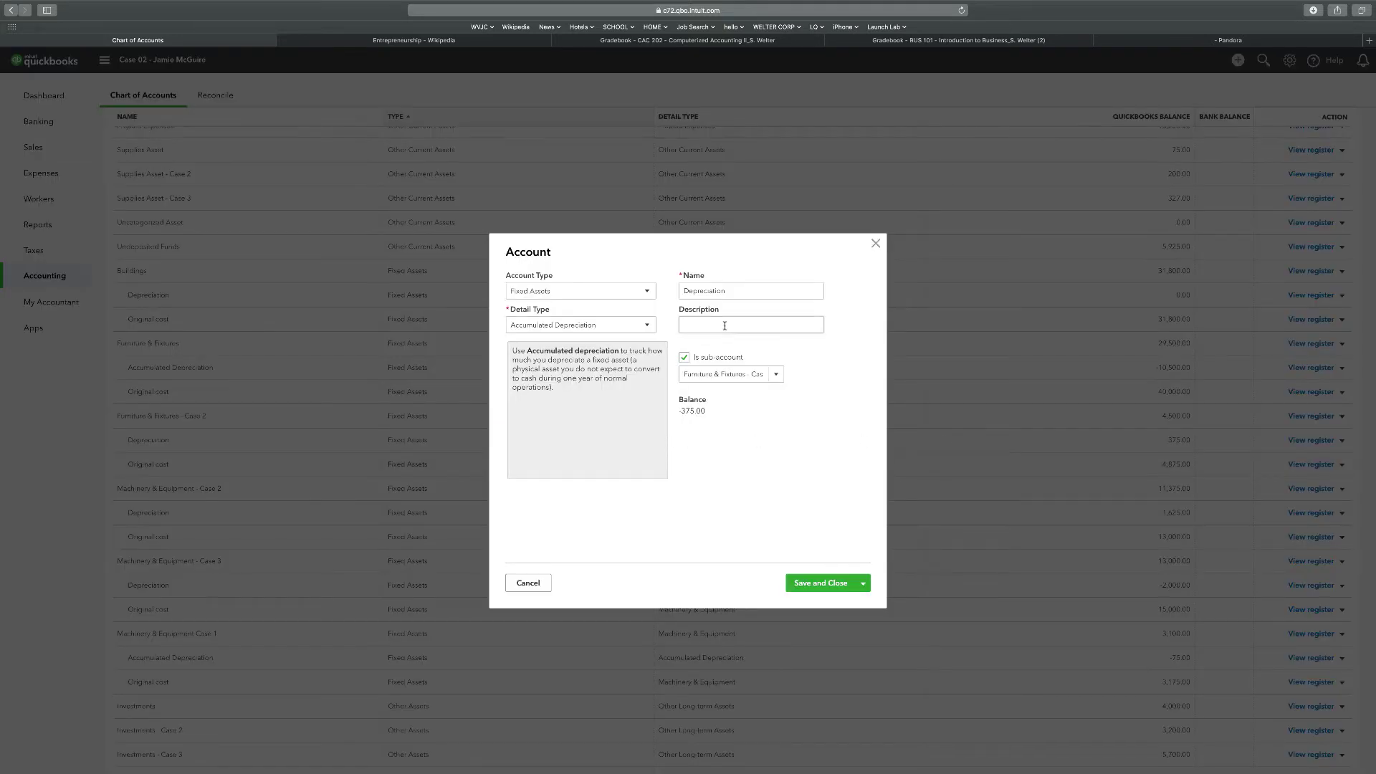
pyautogui.click(730, 291)
pyautogui.moveTo(681, 291); pyautogui.dragTo(722, 305)
pyautogui.press('Left')
pyautogui.write('Accumulated')
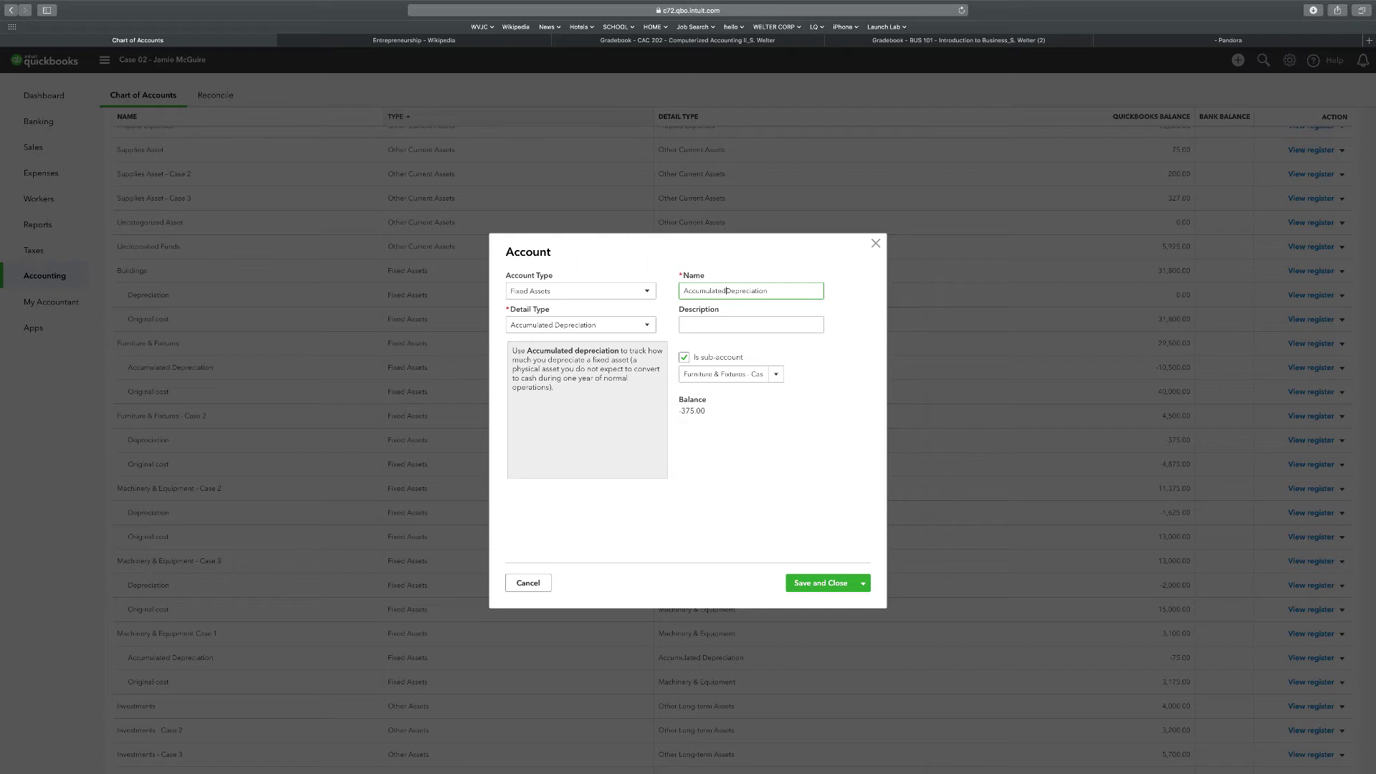
pyautogui.click(836, 584)
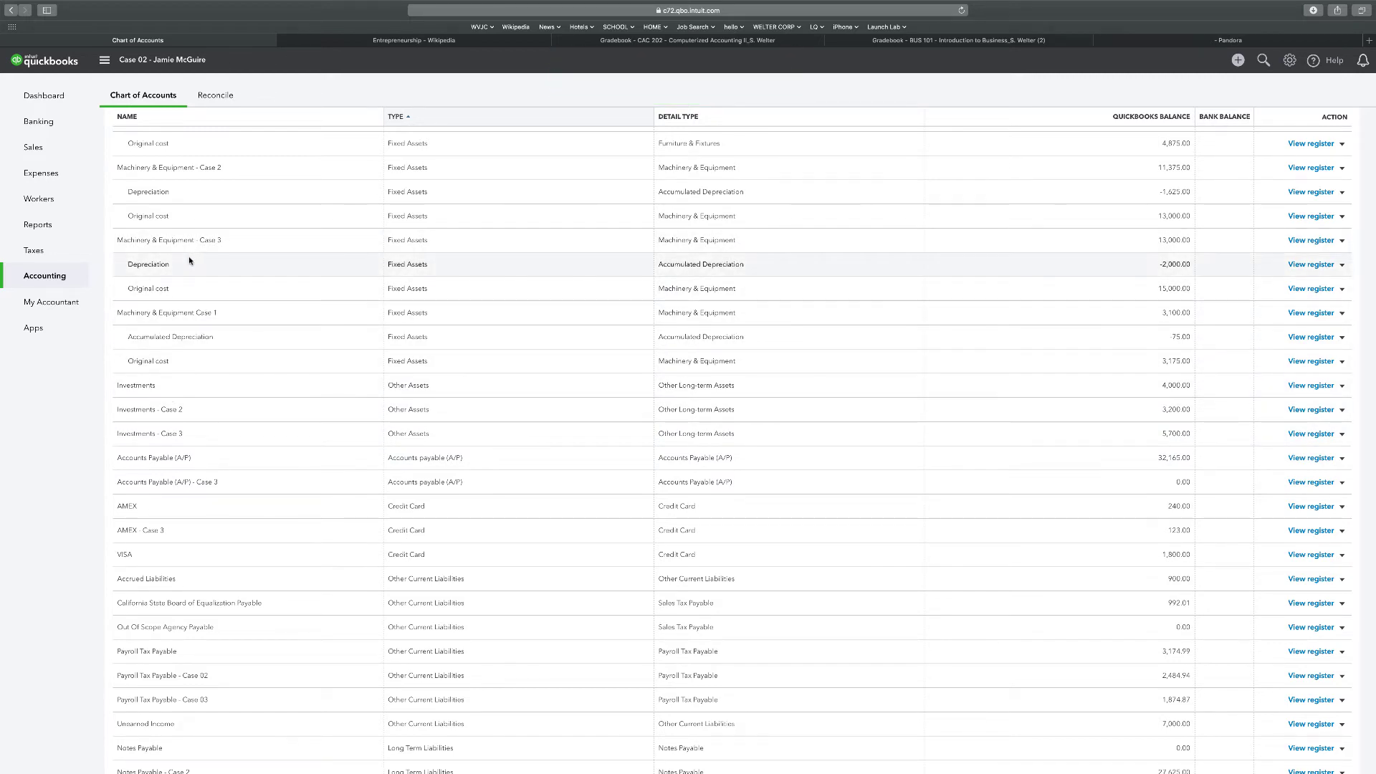
# Rename the Machinery & Equipment - Case 3 Depreciation sub-account to Accumulated Depreciation, then go to Reports
pyautogui.click(1342, 266)
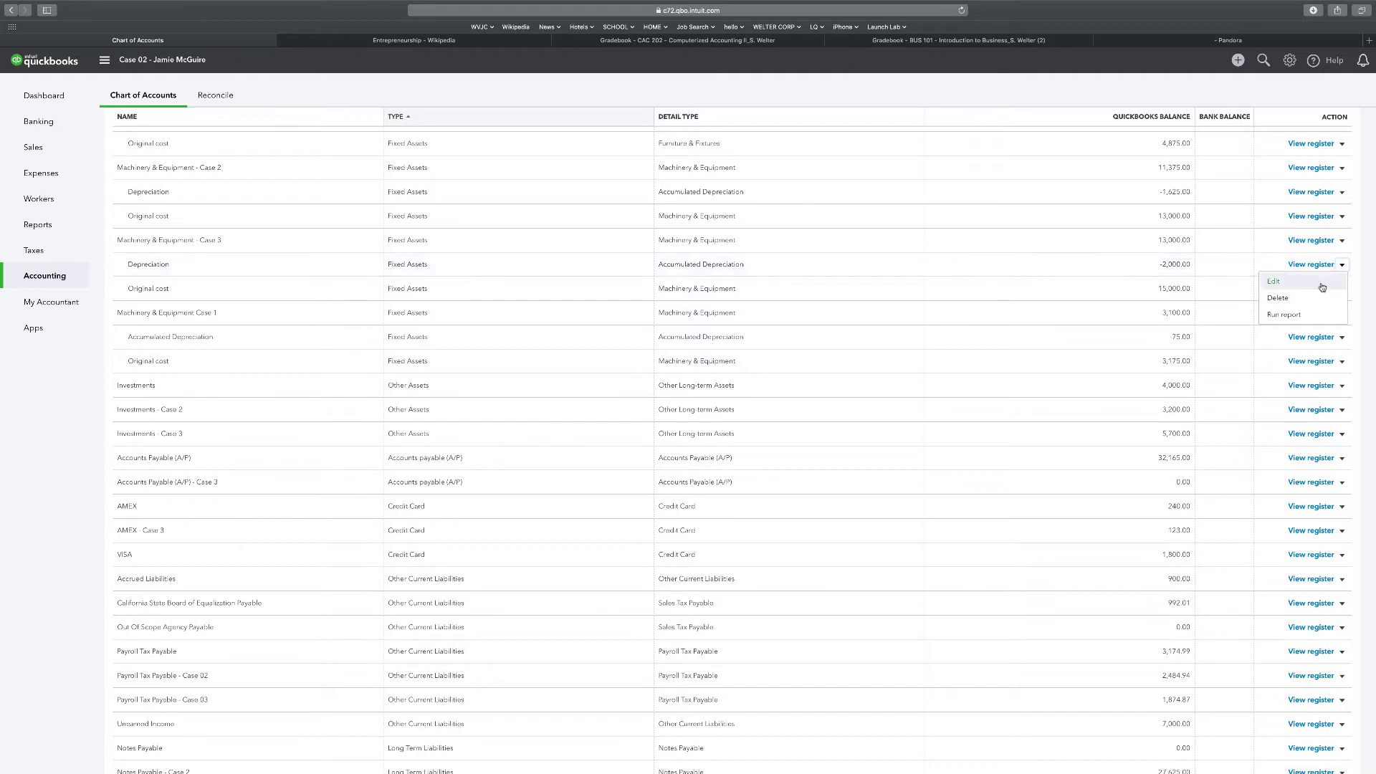
pyautogui.click(1274, 281)
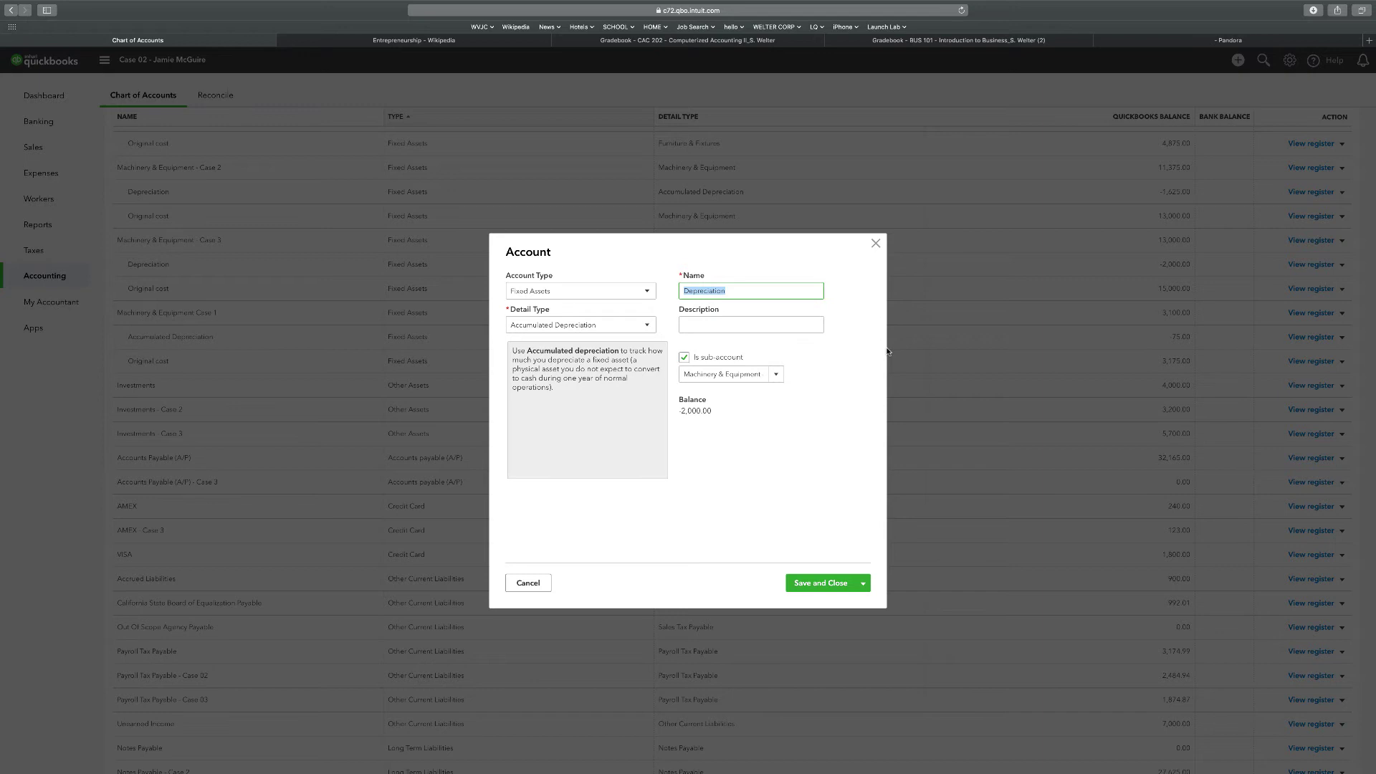
pyautogui.press('Left')
pyautogui.write('Accumulated')
pyautogui.click(814, 591)
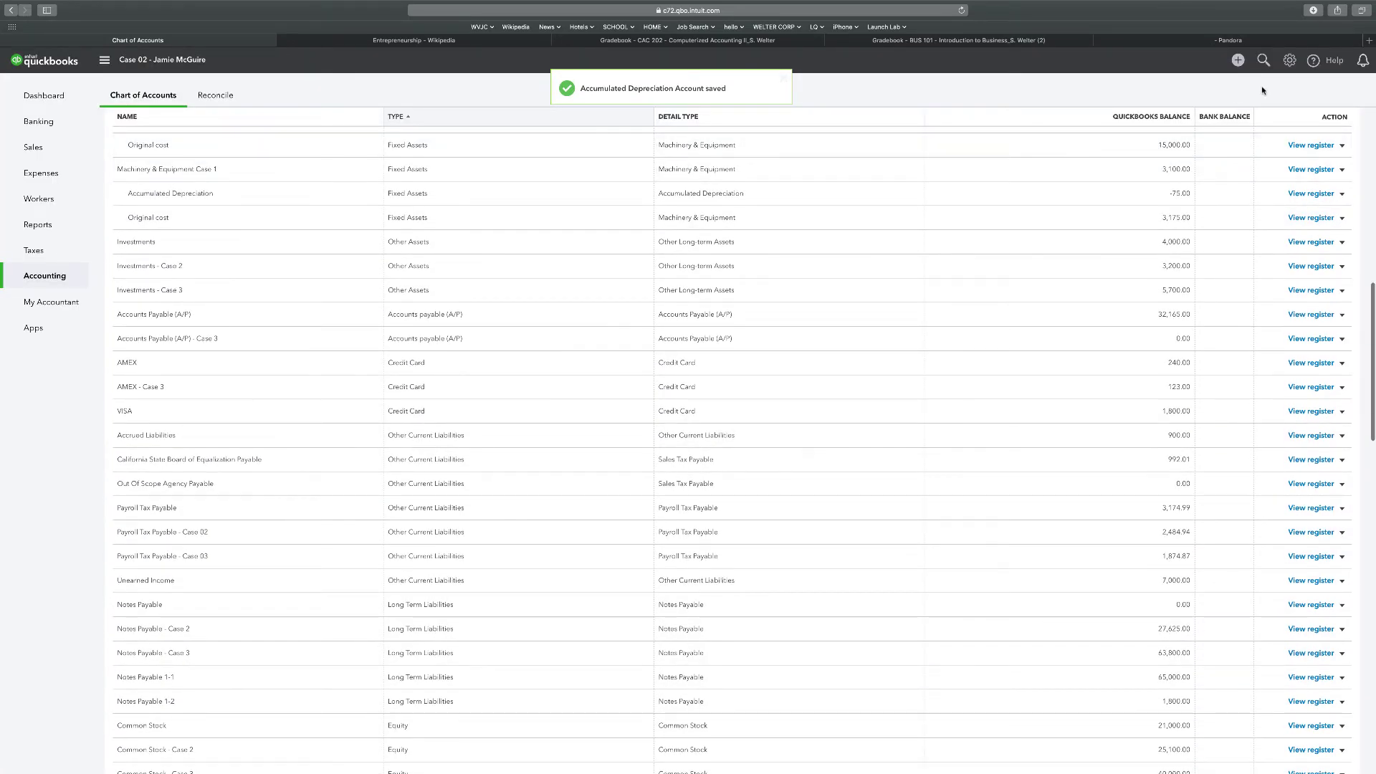
pyautogui.click(36, 227)
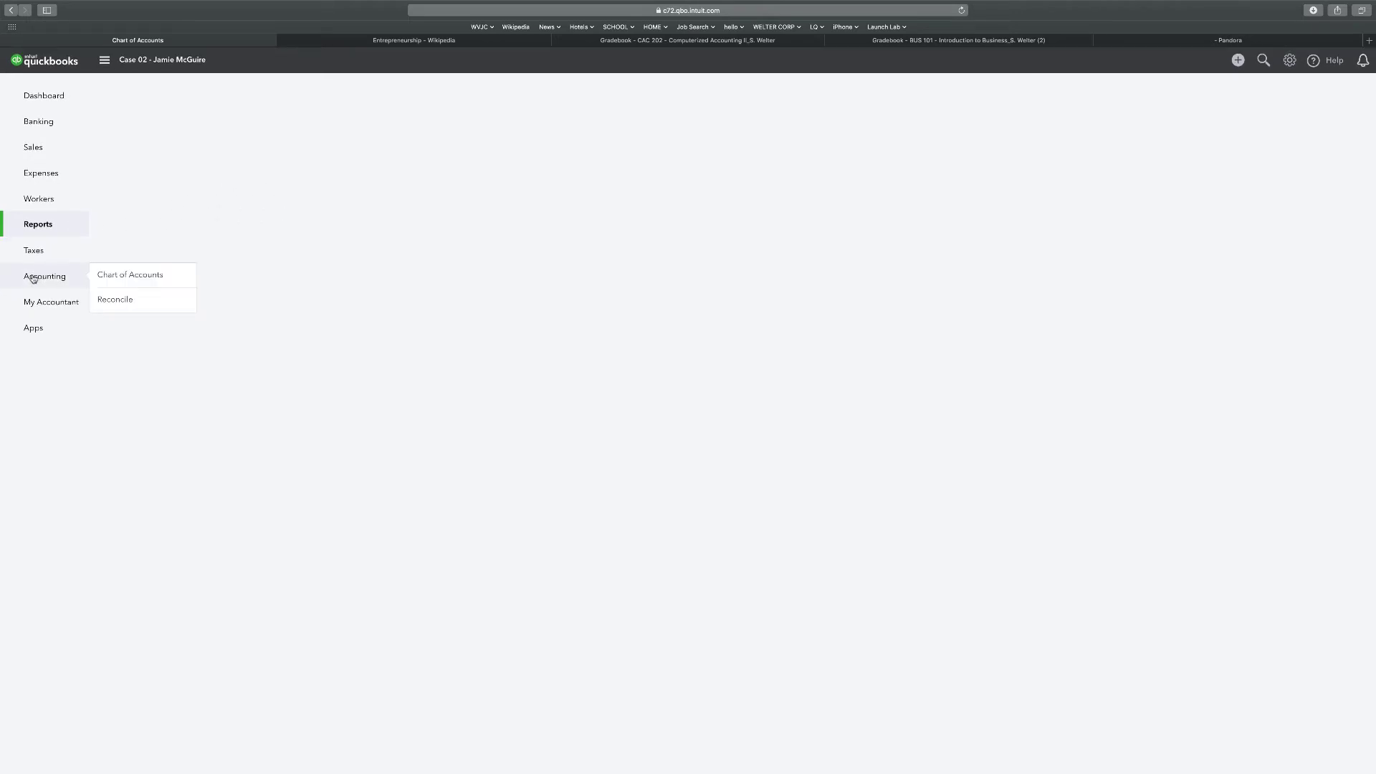
# Open the TB Case 02 trial balance from Custom Reports
pyautogui.click(40, 203)
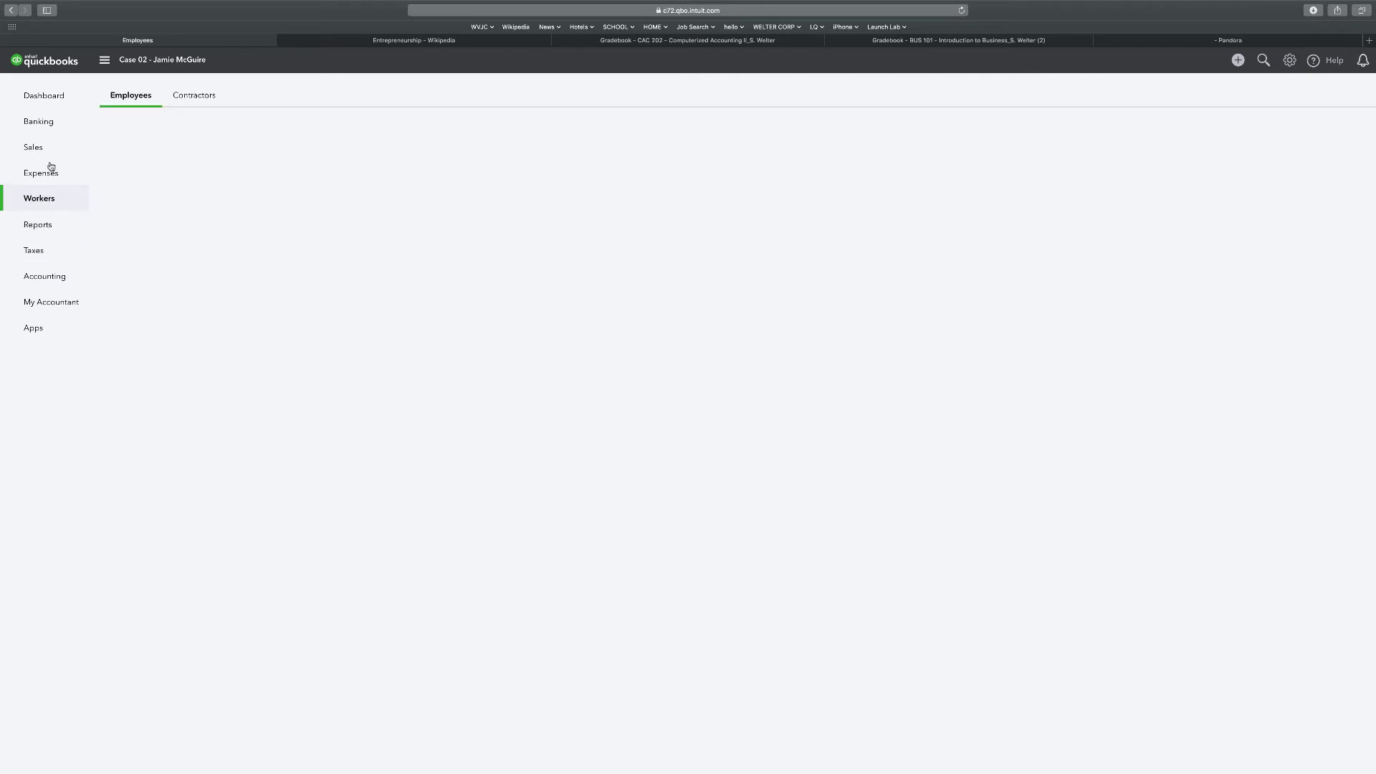
pyautogui.click(44, 95)
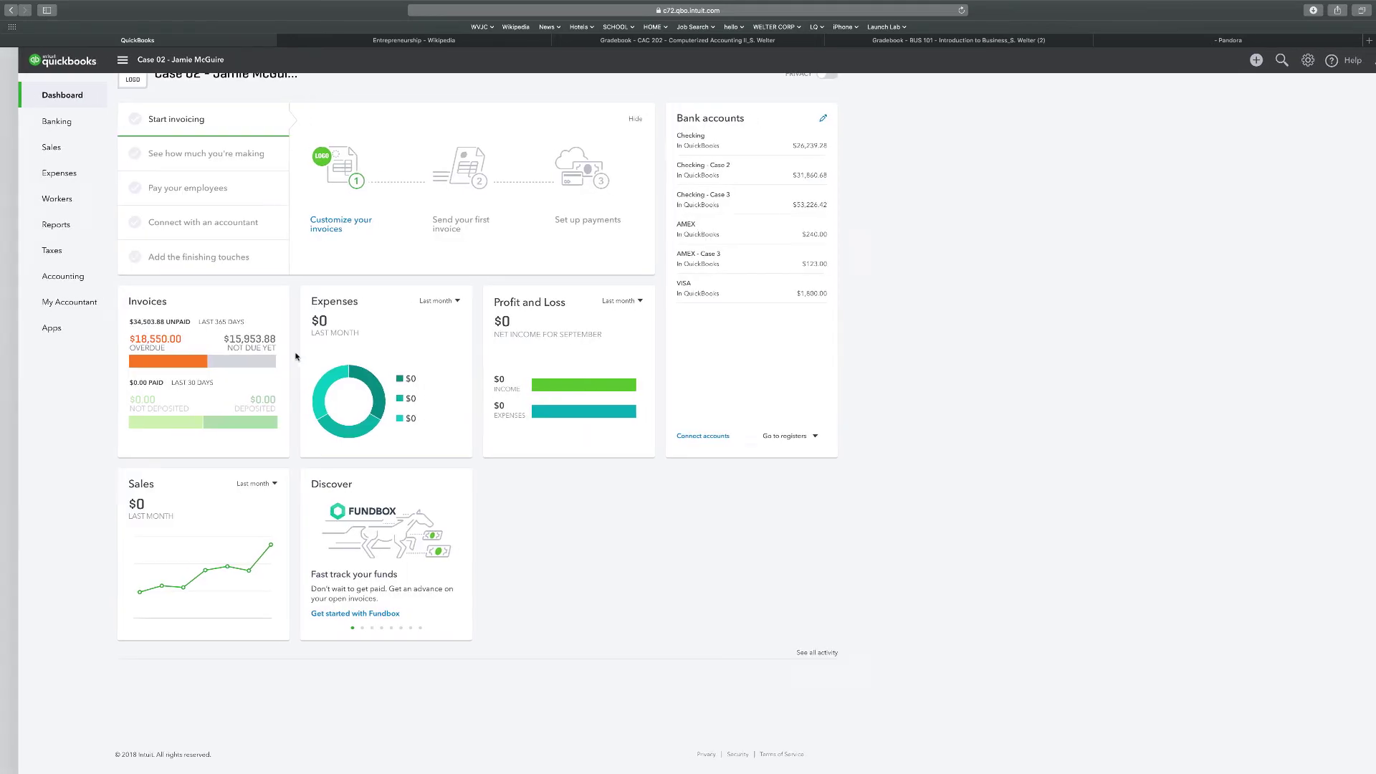
pyautogui.click(39, 225)
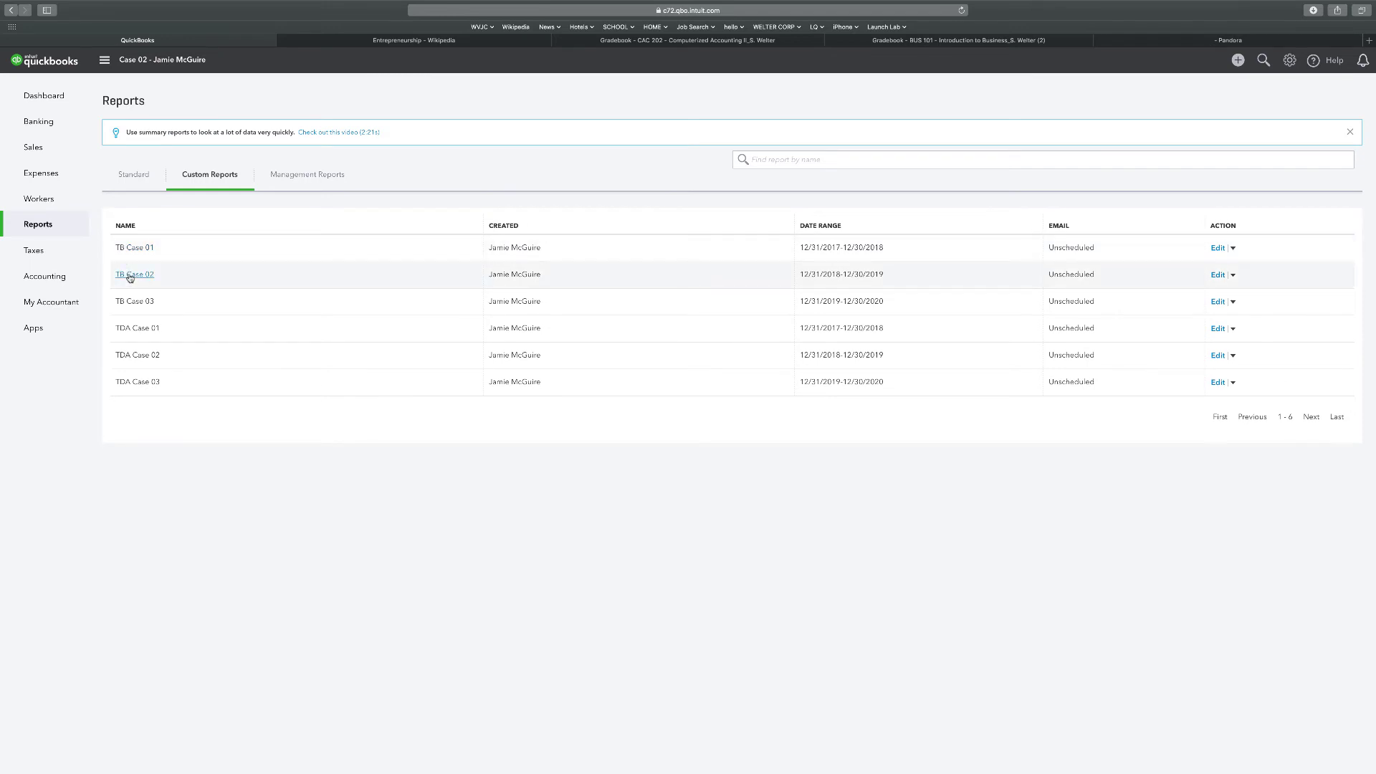
pyautogui.click(129, 276)
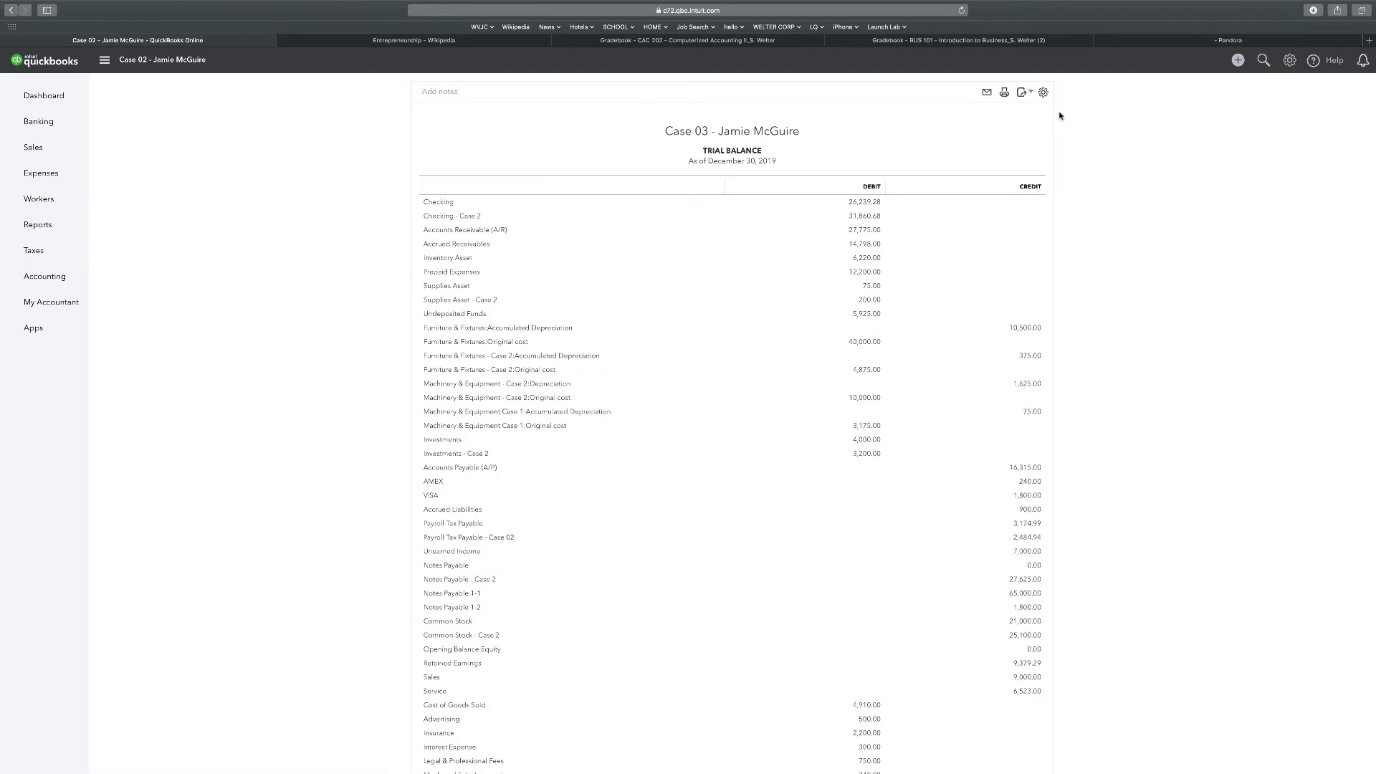
# Correct the trial balance title from Case 03 to Case 02
pyautogui.click(1022, 92)
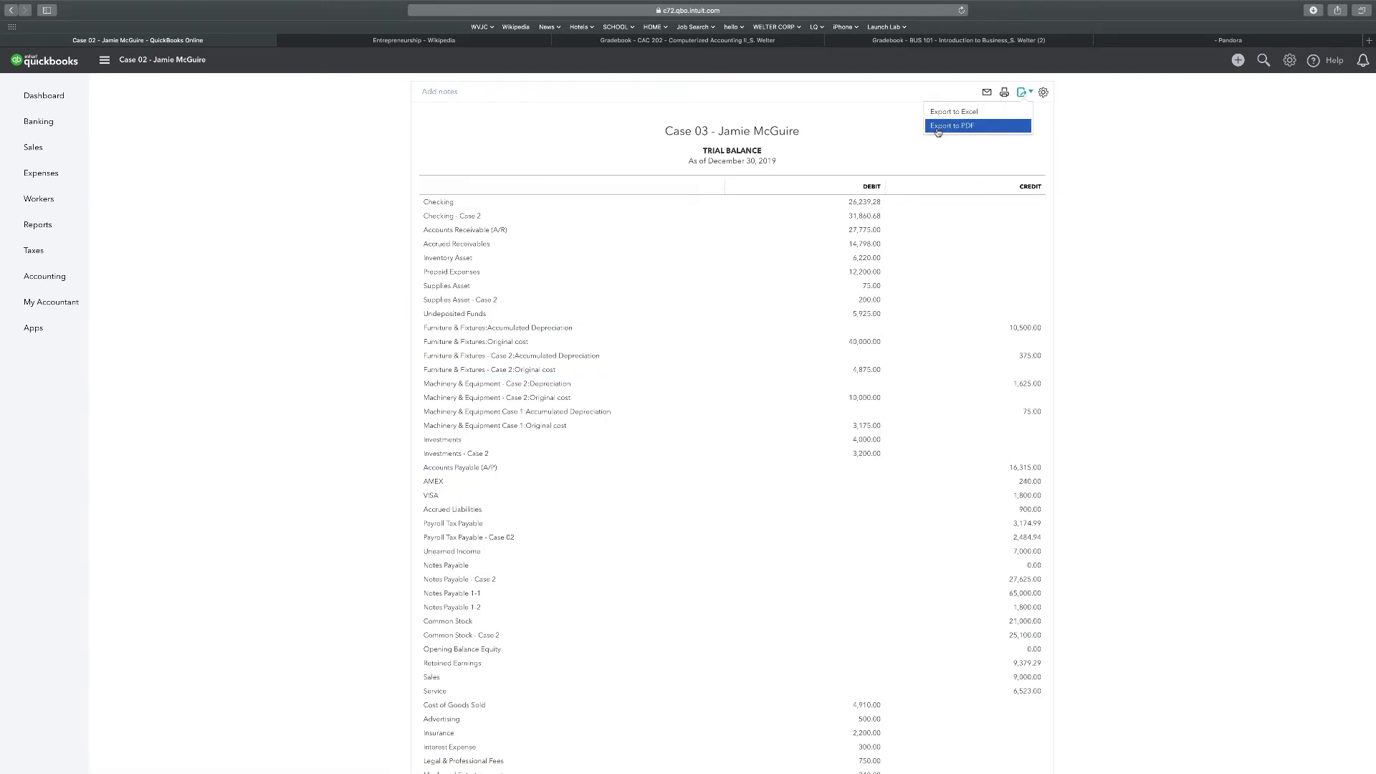
pyautogui.click(645, 129)
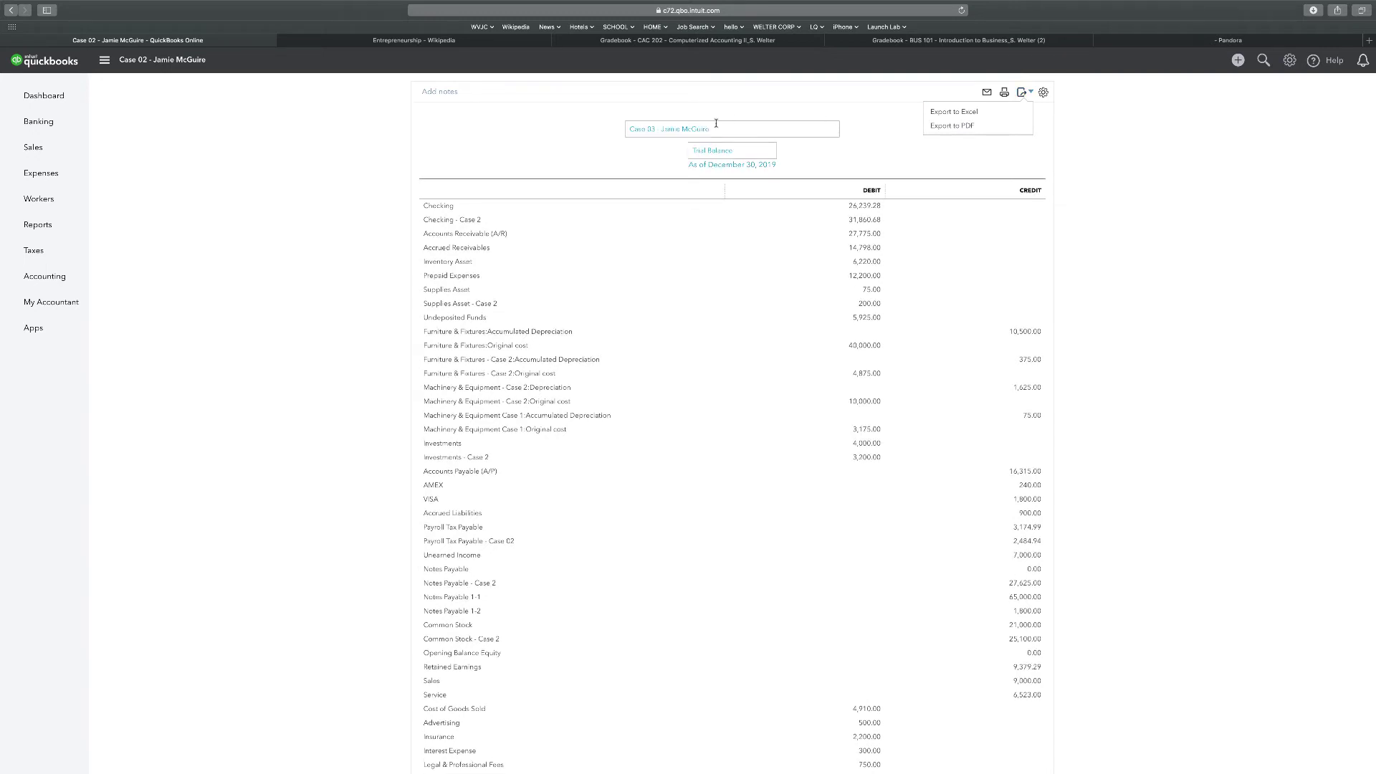
pyautogui.click(654, 128)
pyautogui.click(653, 128)
pyautogui.press('Delete')
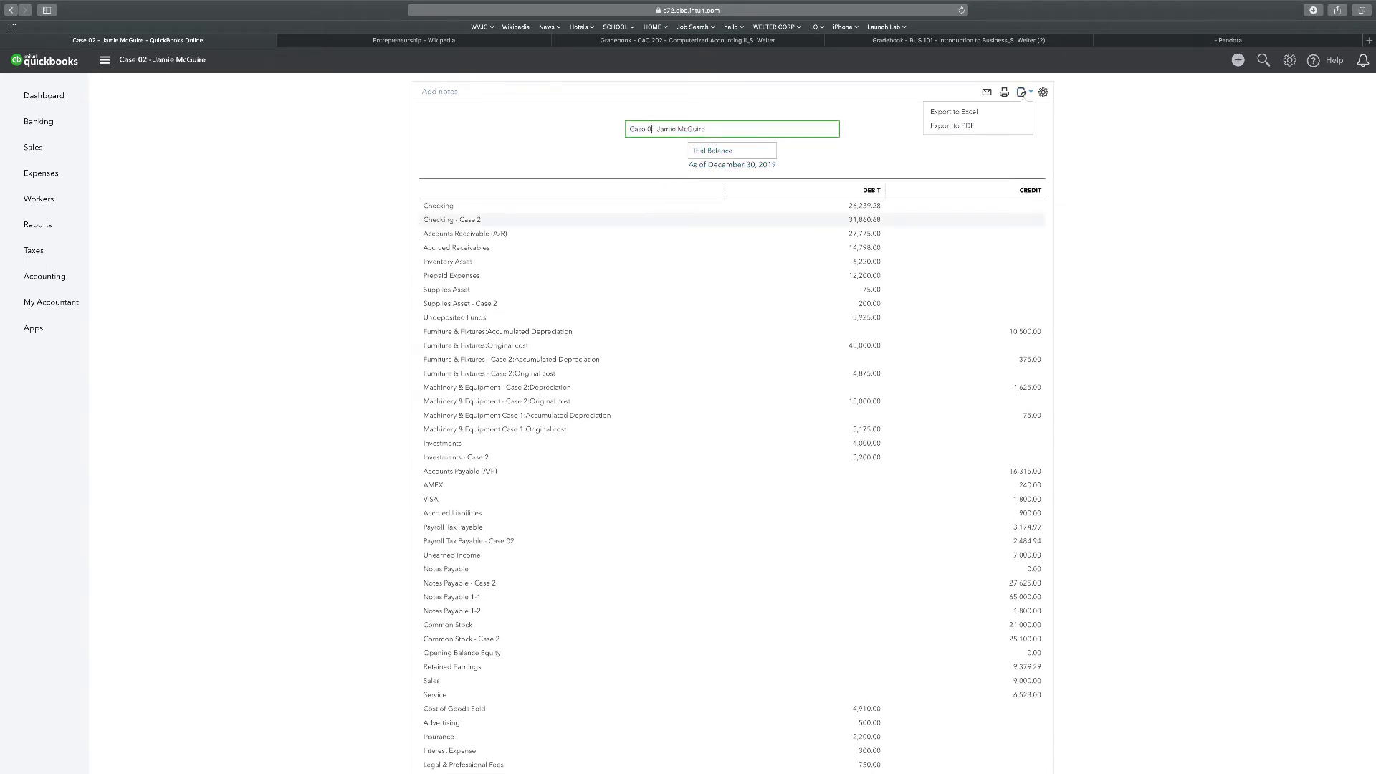
pyautogui.write('2')
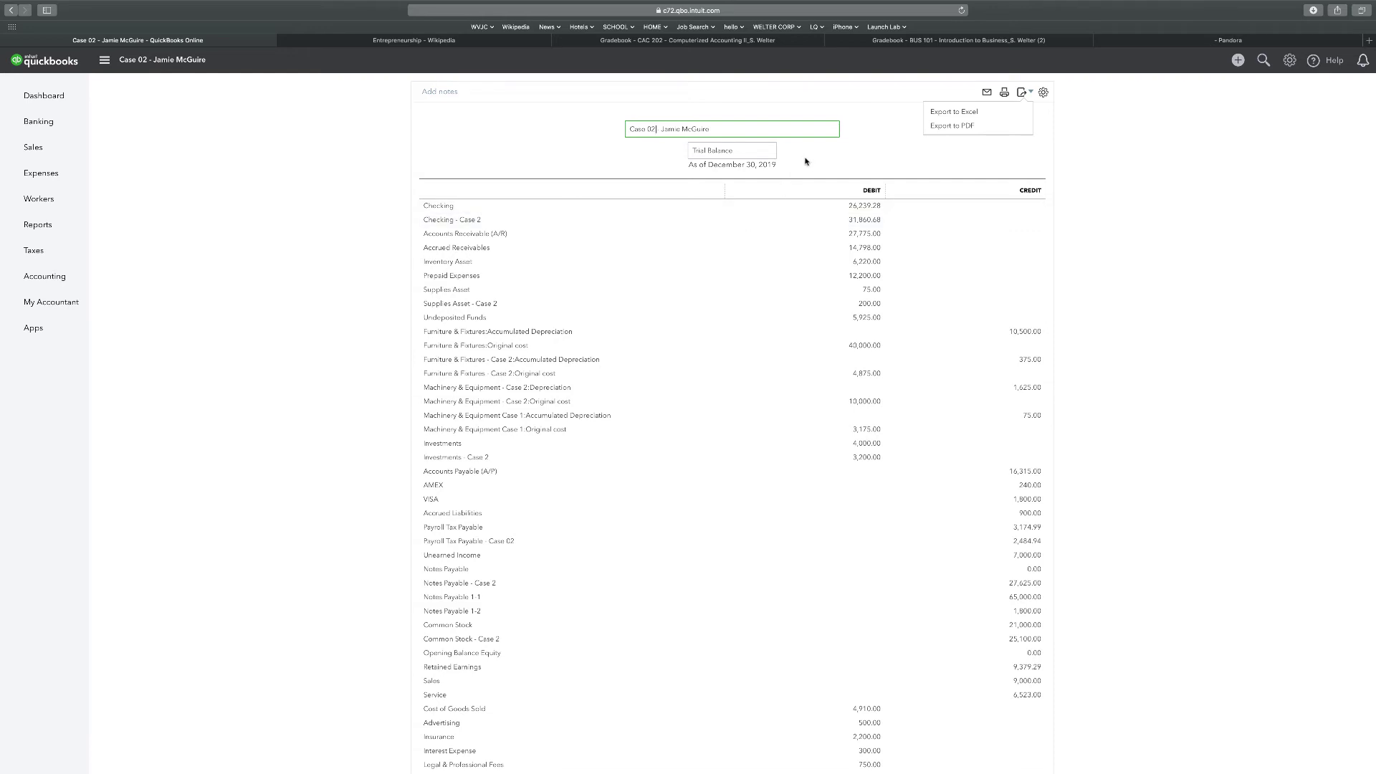
# Export the trial balance to PDF and save the file
pyautogui.click(952, 125)
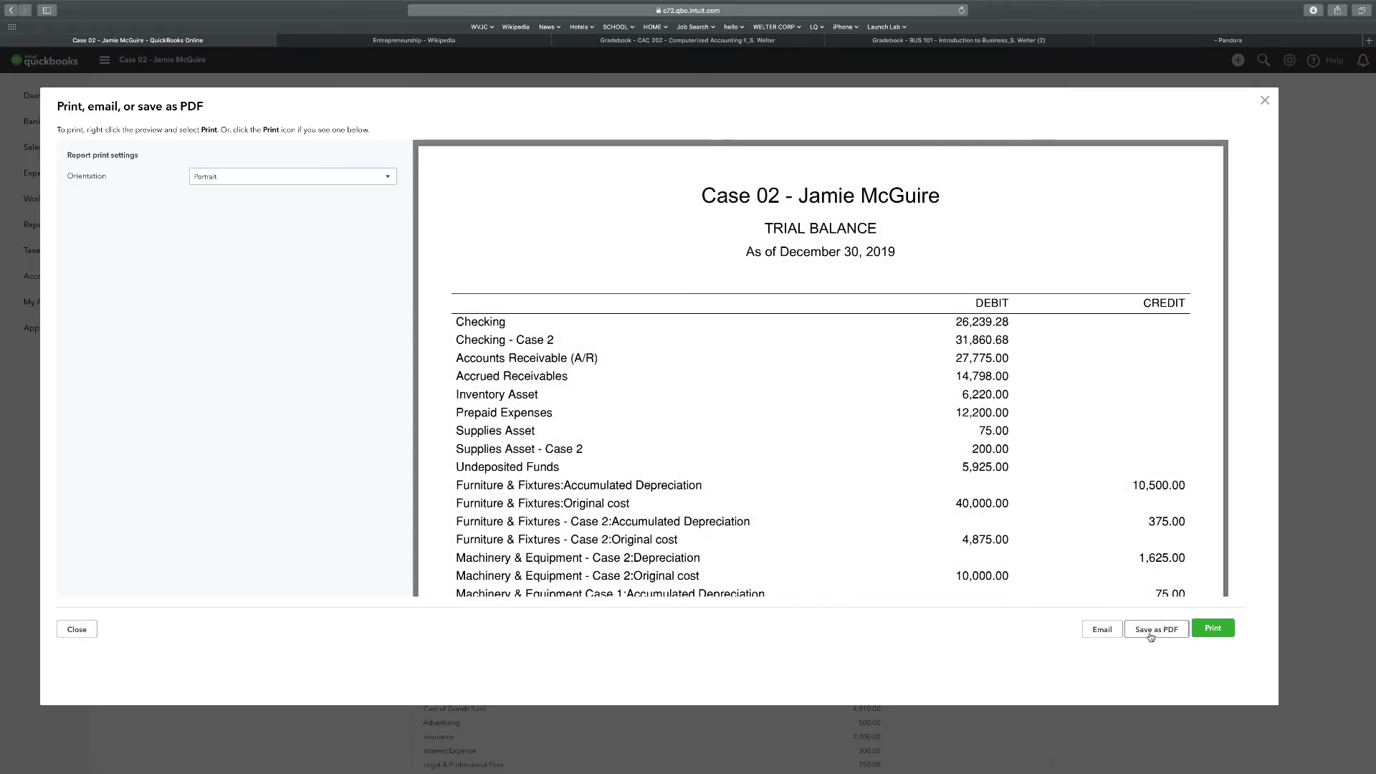
pyautogui.click(1155, 629)
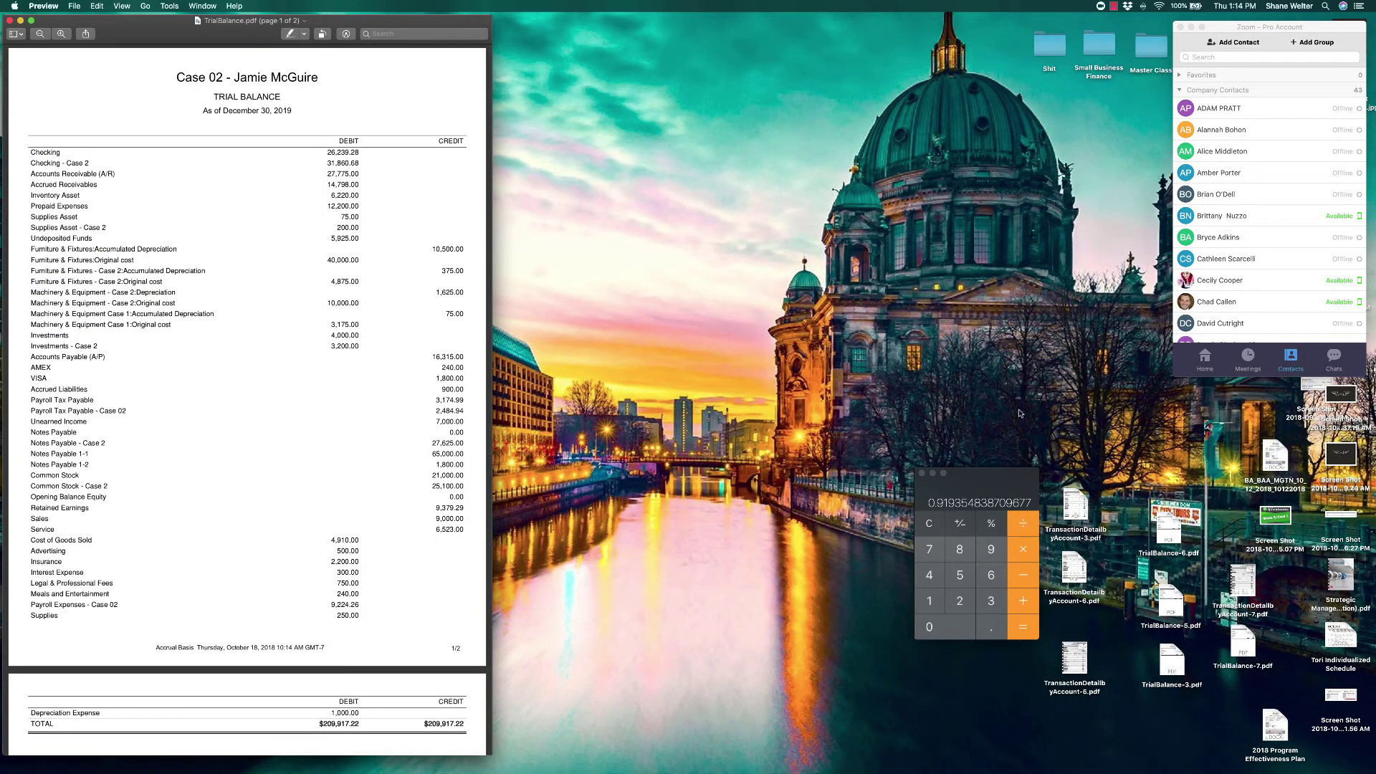
pyautogui.hotkey('ctrl', 'Right')
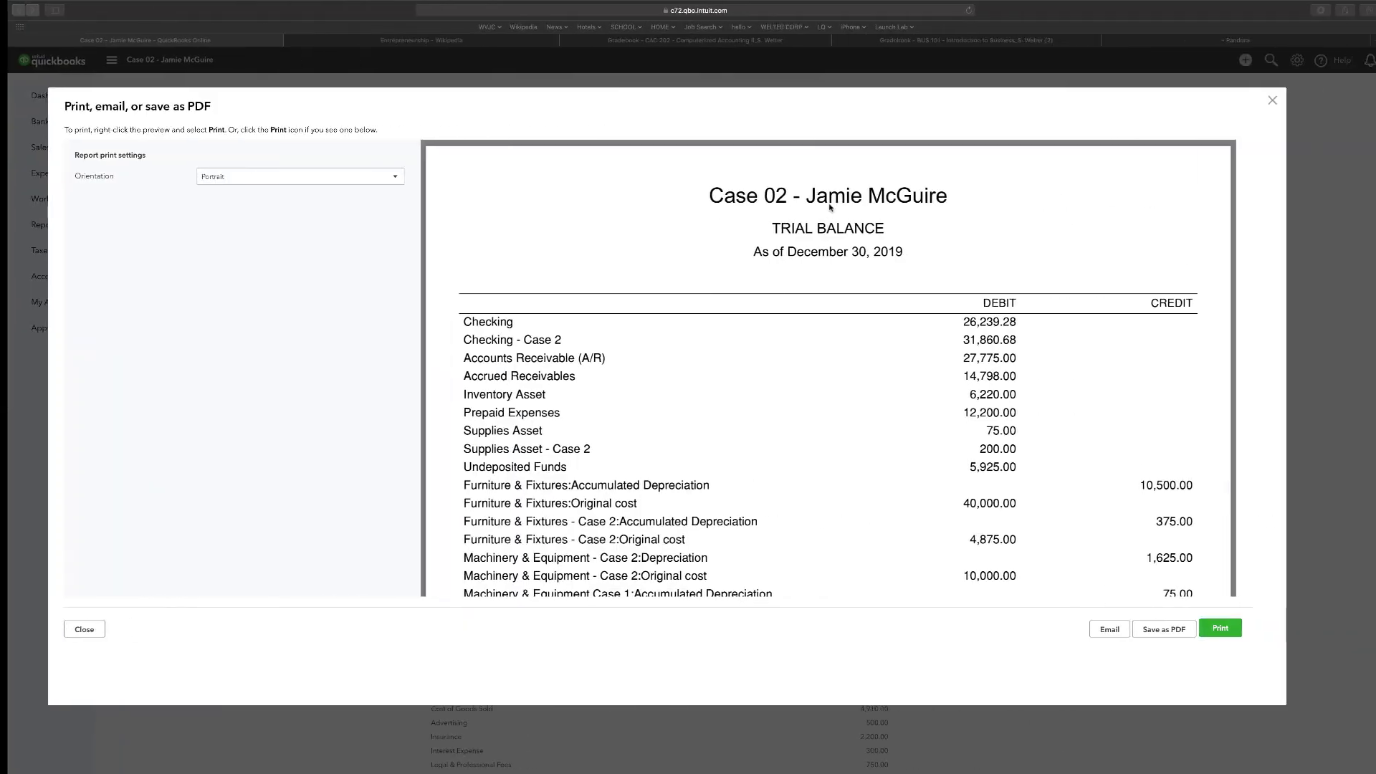
pyautogui.click(1272, 99)
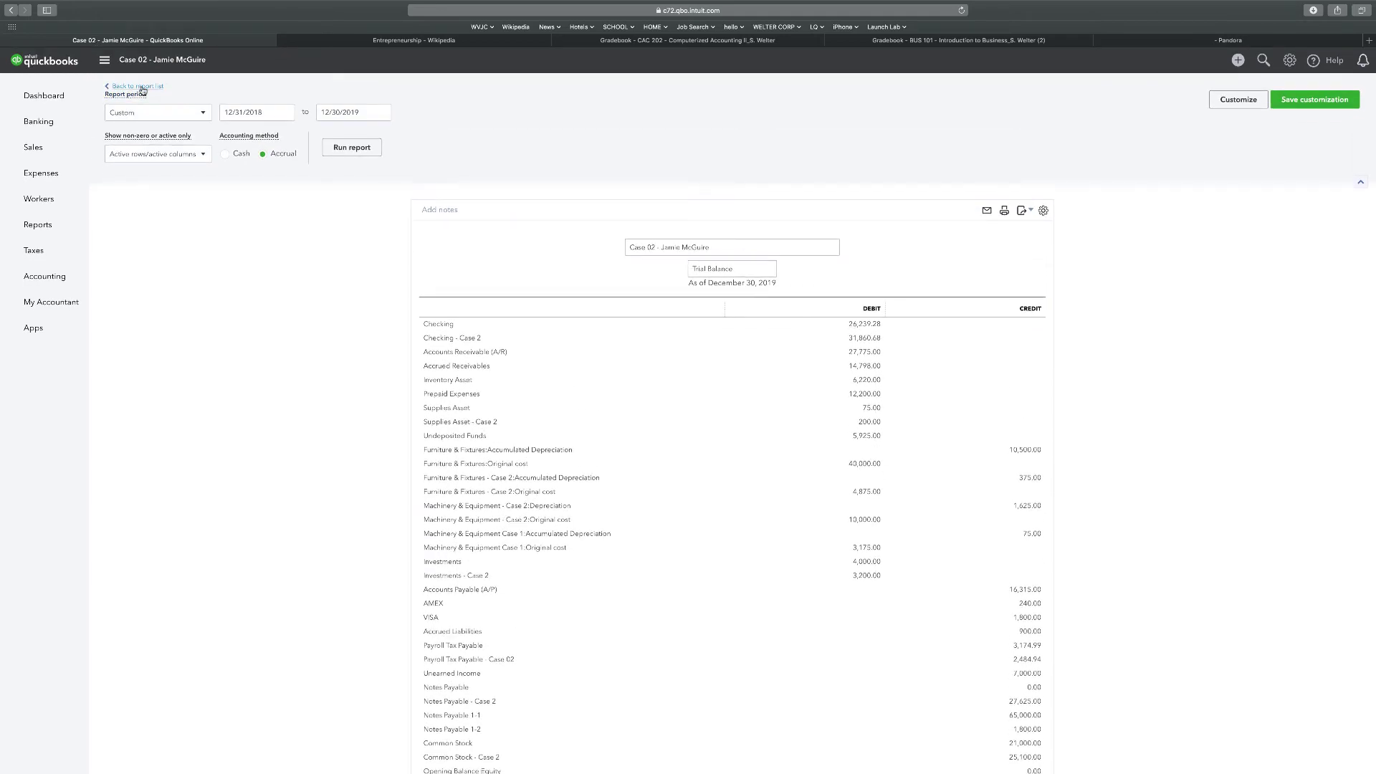
# Open the TDA Case 02 Transaction Detail by Account report from the custom reports list
pyautogui.click(142, 86)
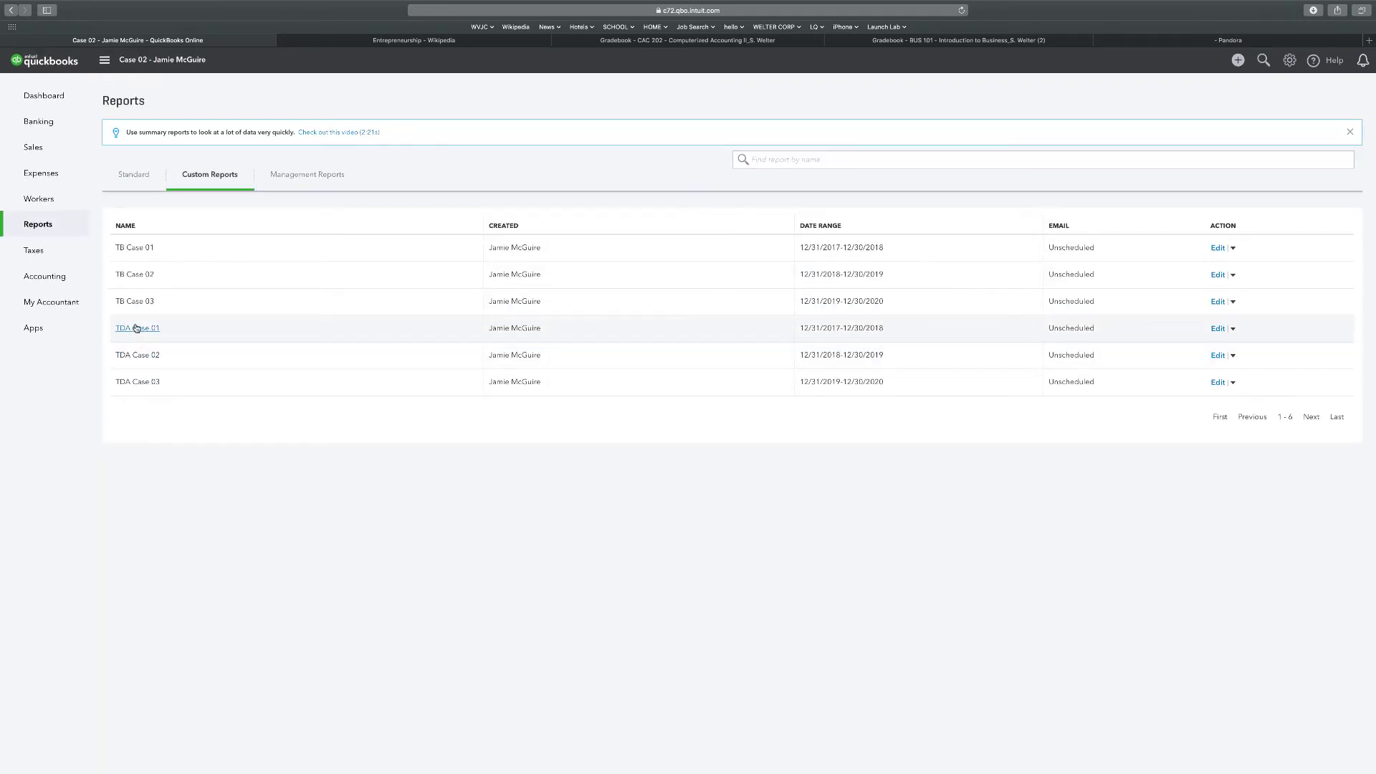
pyautogui.click(136, 328)
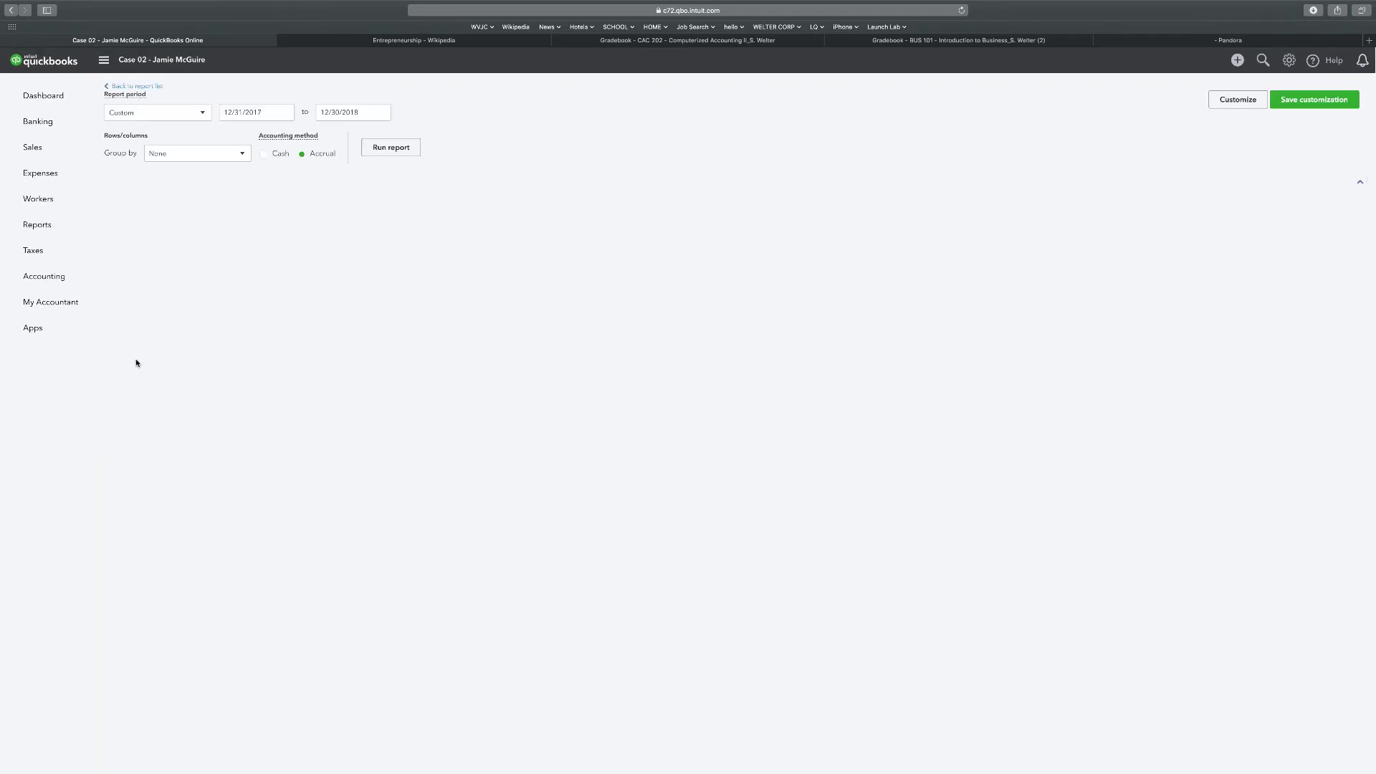
pyautogui.click(116, 87)
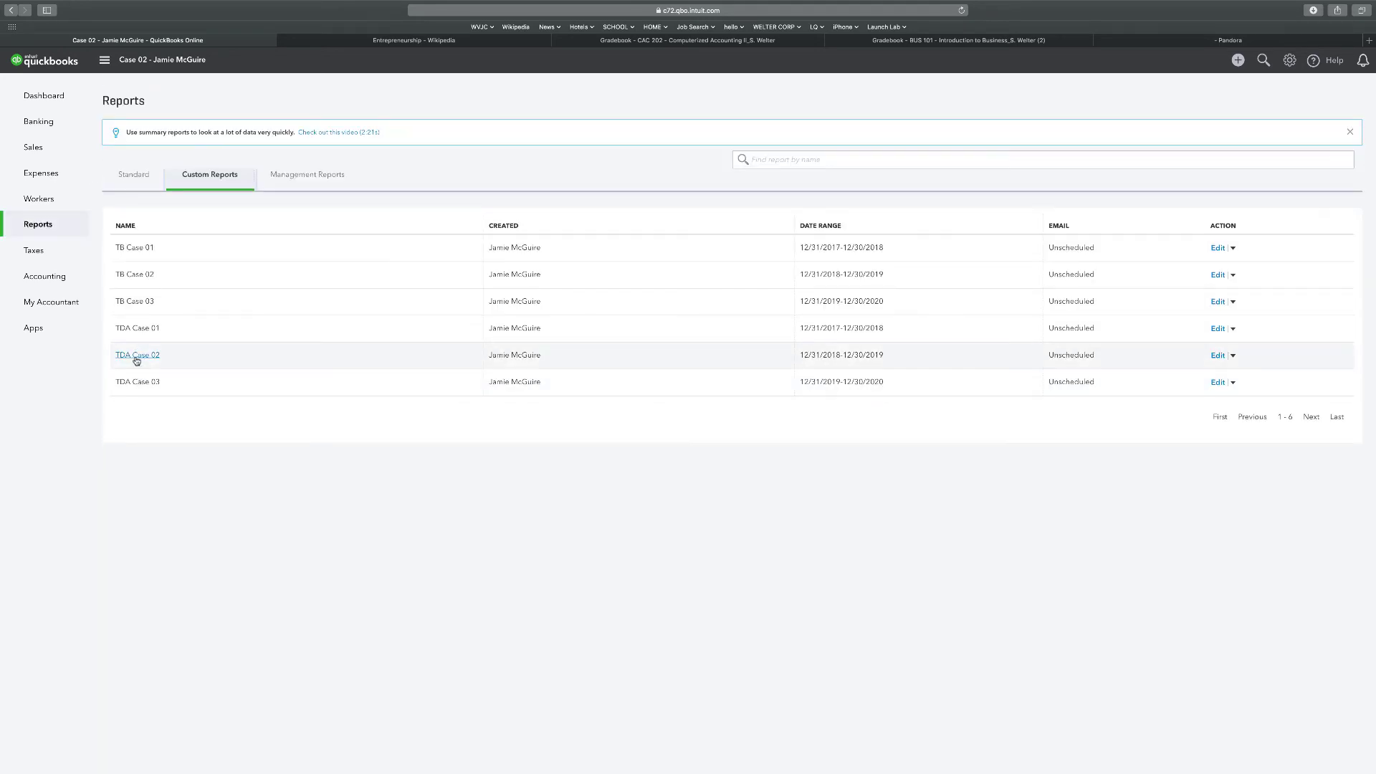
pyautogui.click(136, 356)
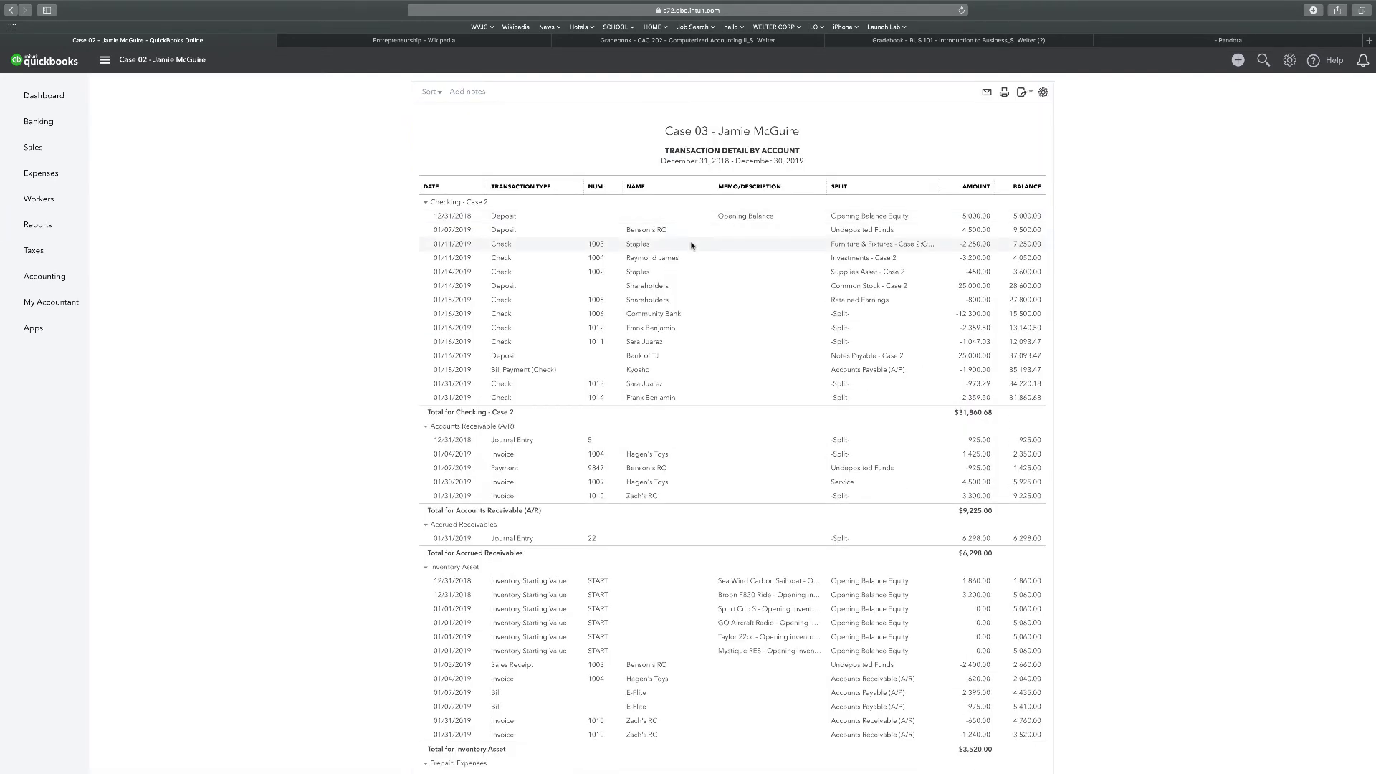
# Change the report title from Case 03 to Case 02 and save it as a PDF
pyautogui.moveTo(706, 134)
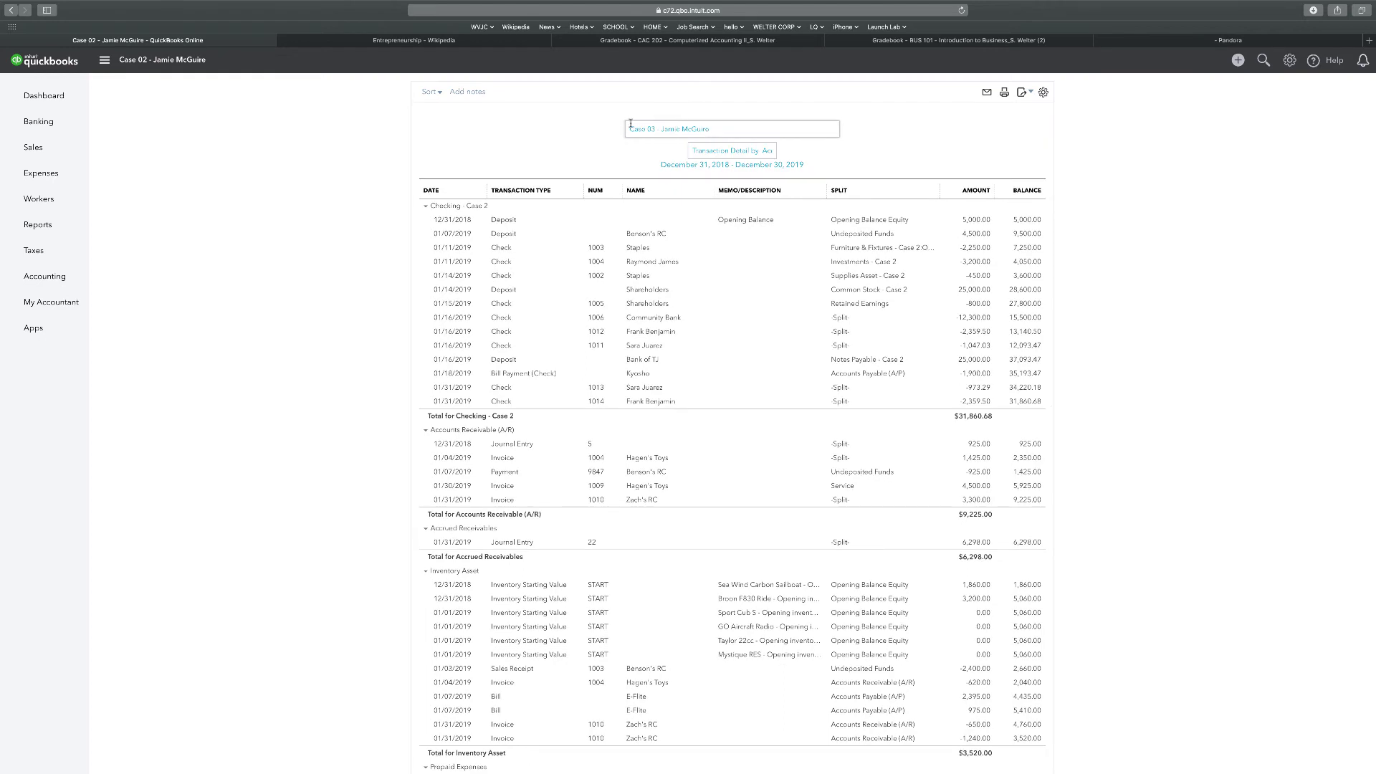
pyautogui.click(650, 127)
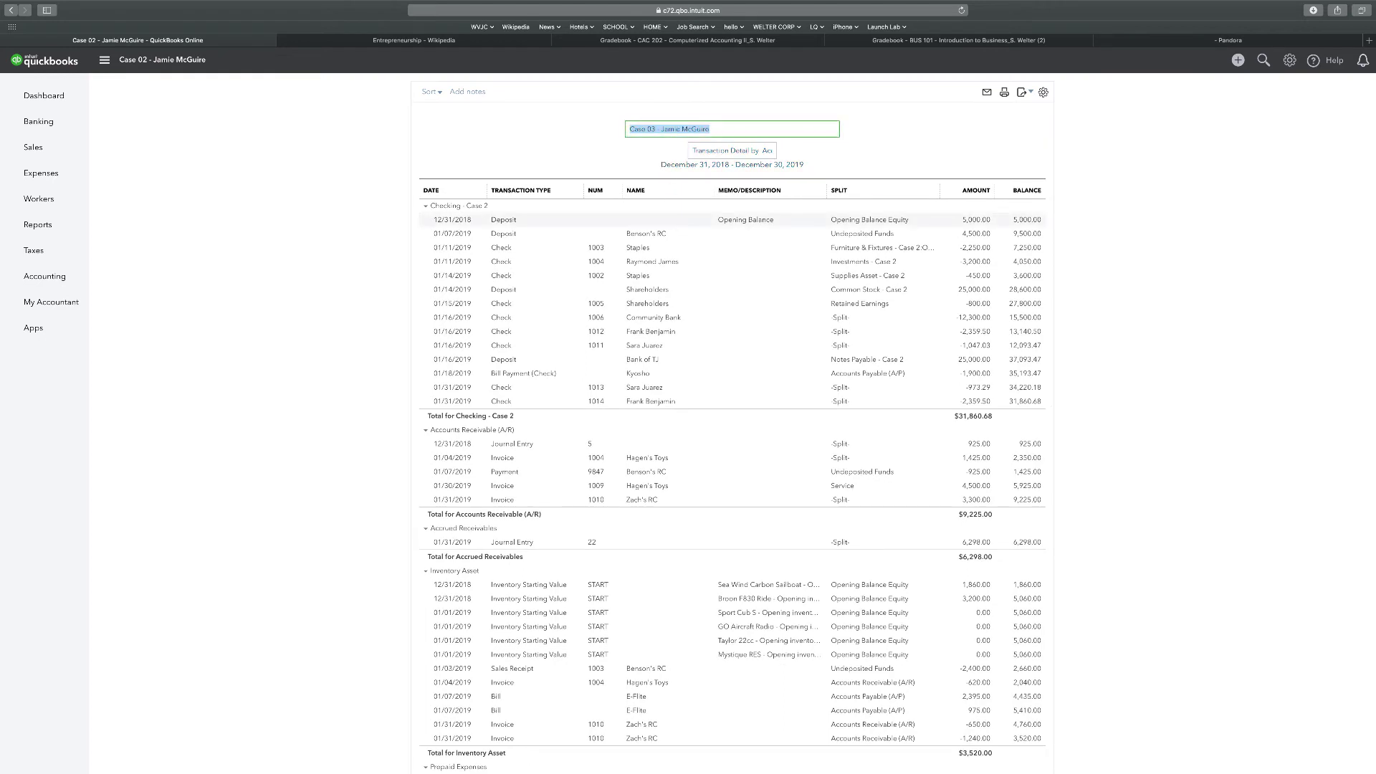
pyautogui.click(629, 129)
pyautogui.press('BackSpace')
pyautogui.write('2')
pyautogui.click(1023, 92)
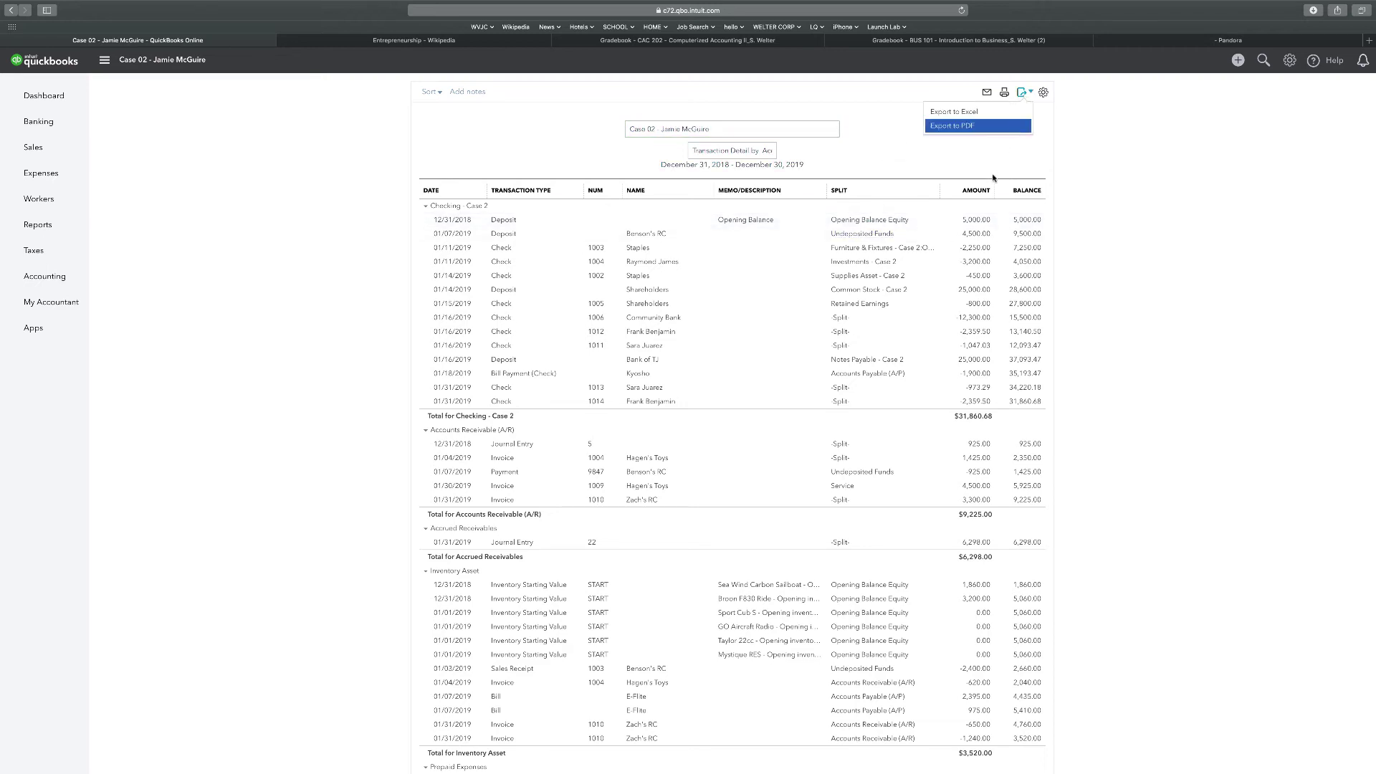
pyautogui.click(947, 126)
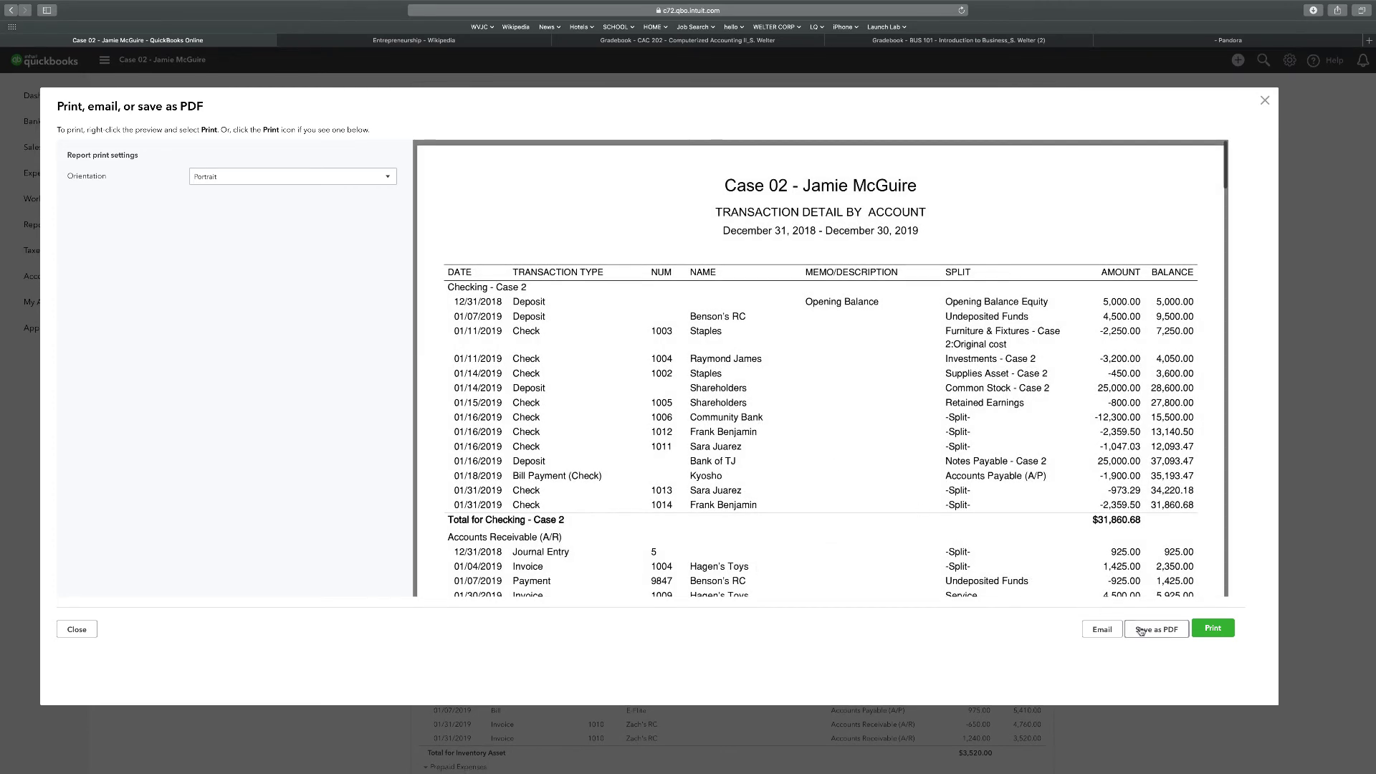
pyautogui.click(1139, 629)
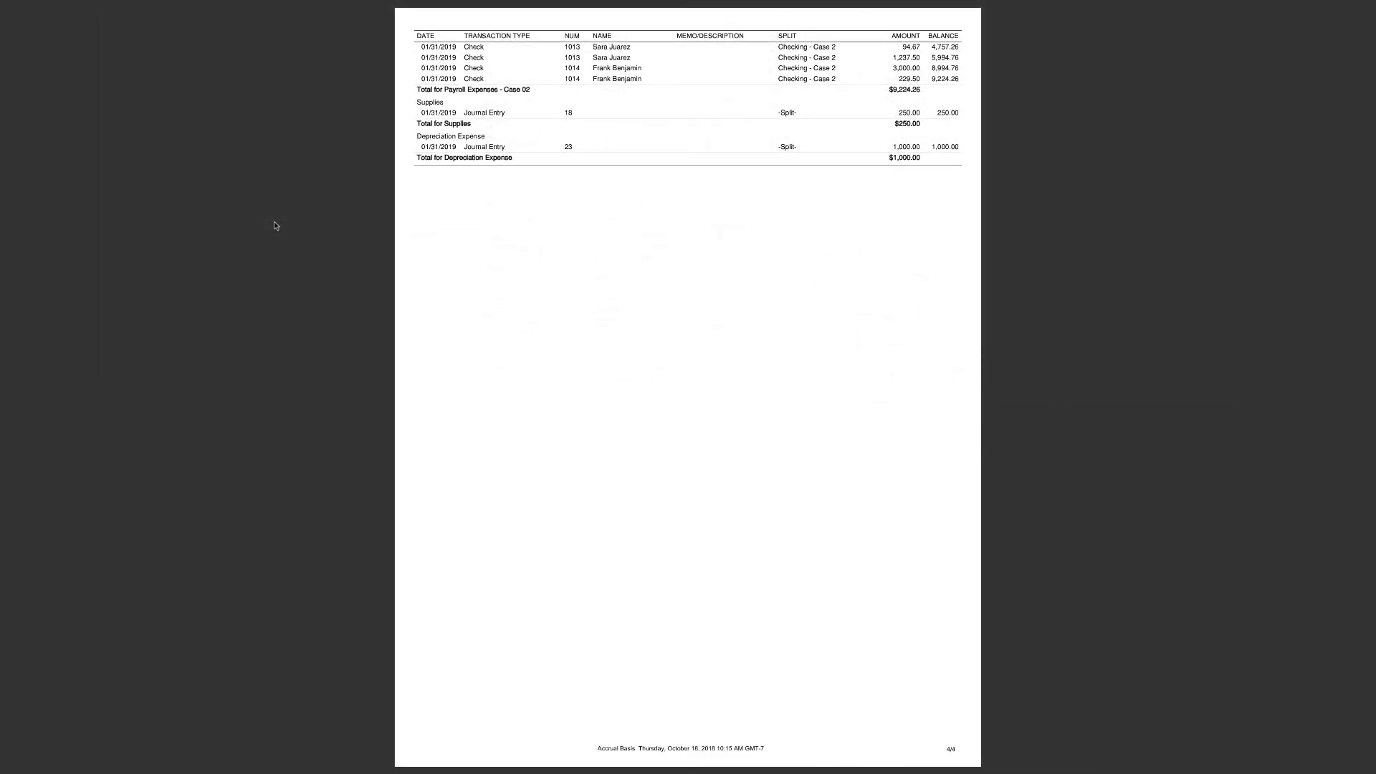
# Bring TrialBalance.pdf forward in Preview and view it full screen to check the $209,917.22 totals
pyautogui.moveTo(609, 6)
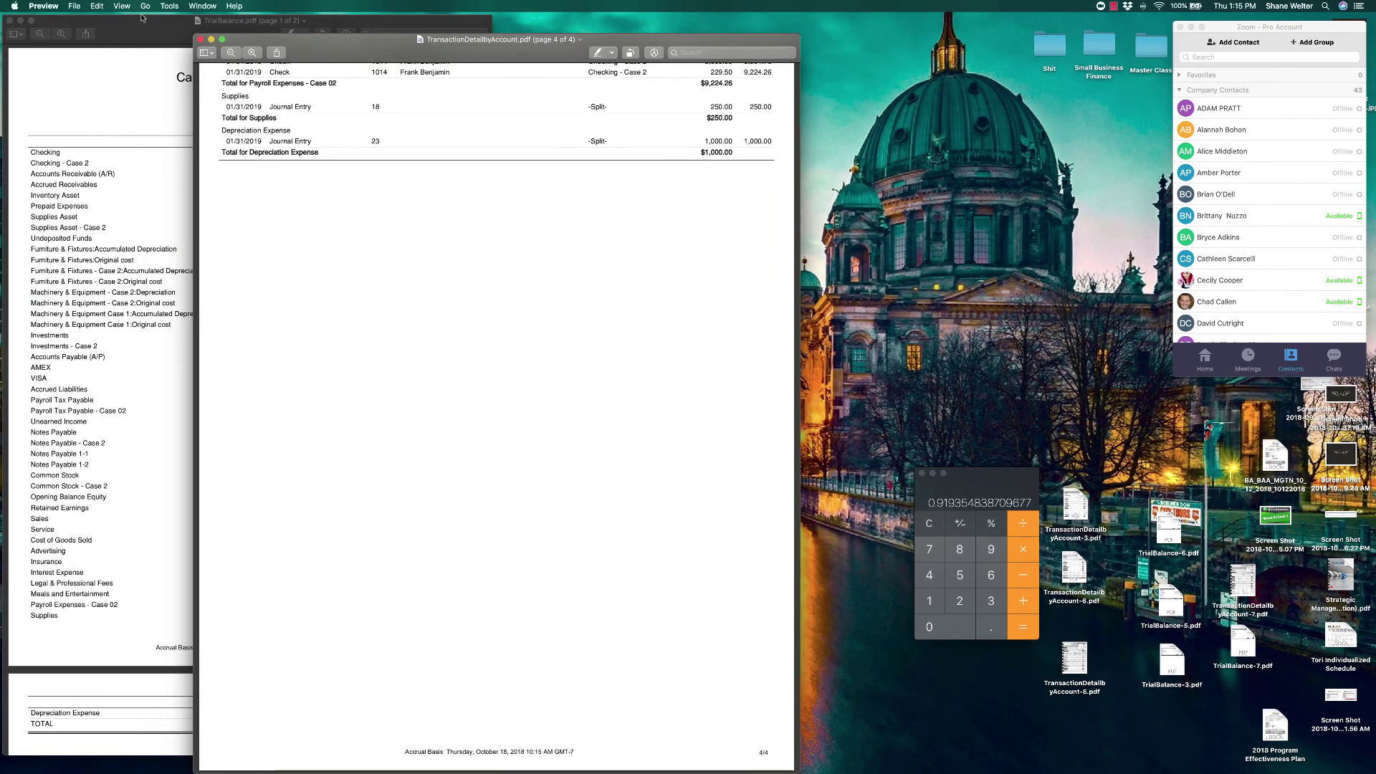
pyautogui.click(142, 21)
pyautogui.click(30, 20)
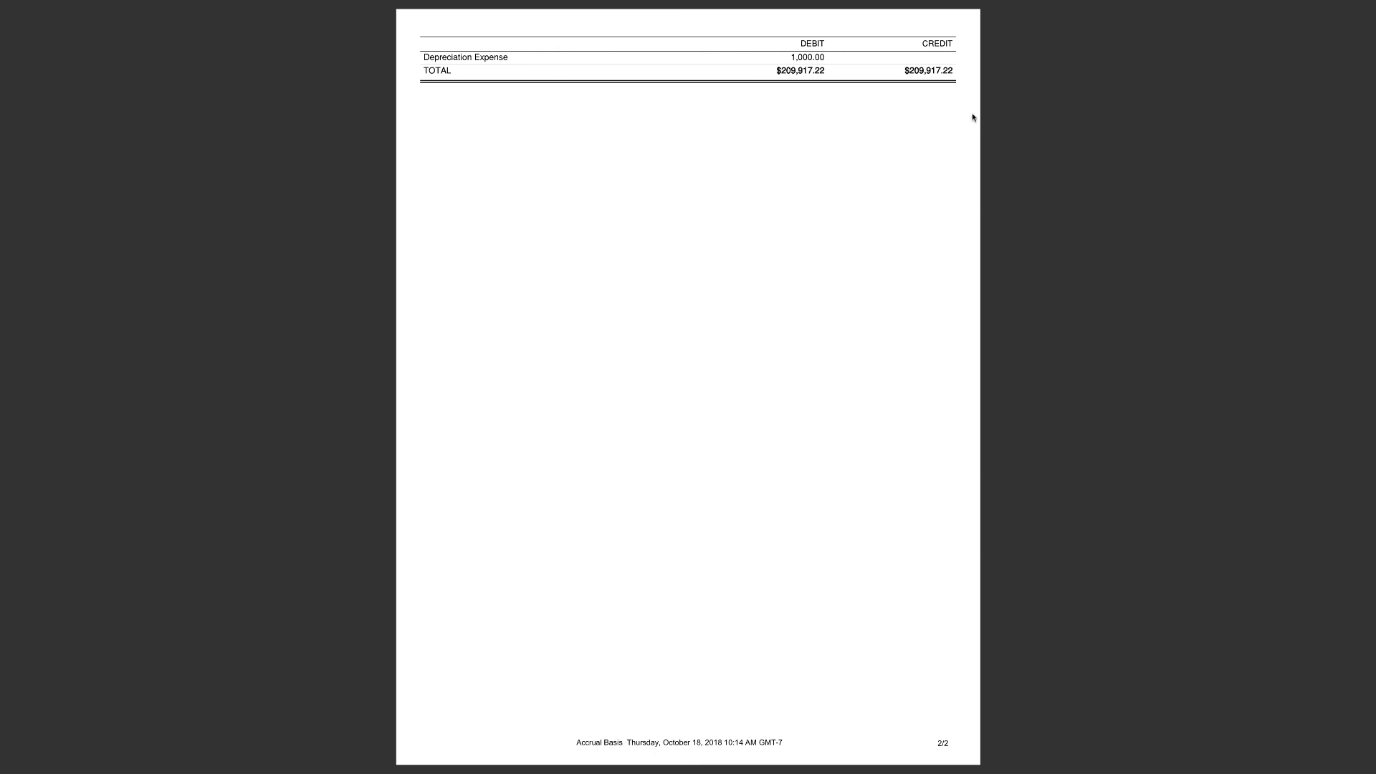
pyautogui.moveTo(1123, 4)
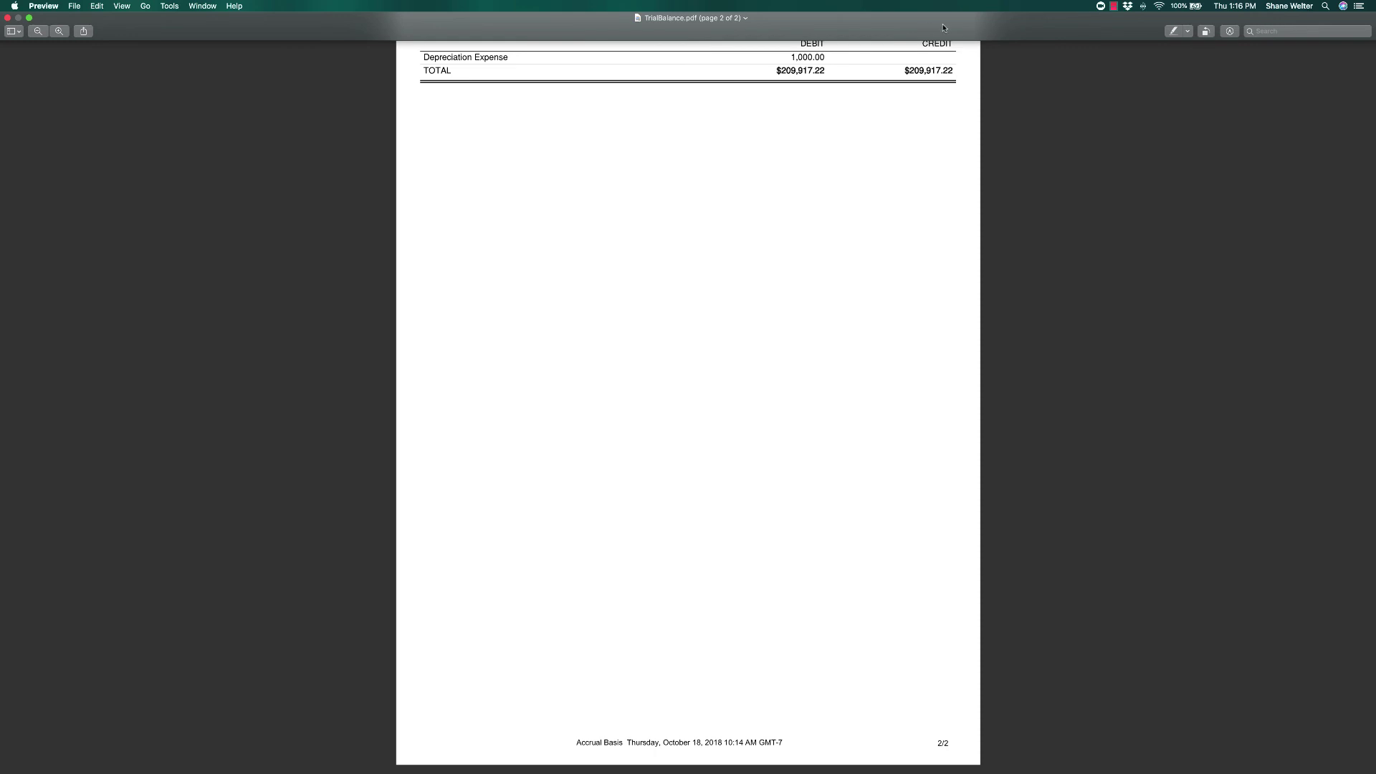
pyautogui.click(1115, 5)
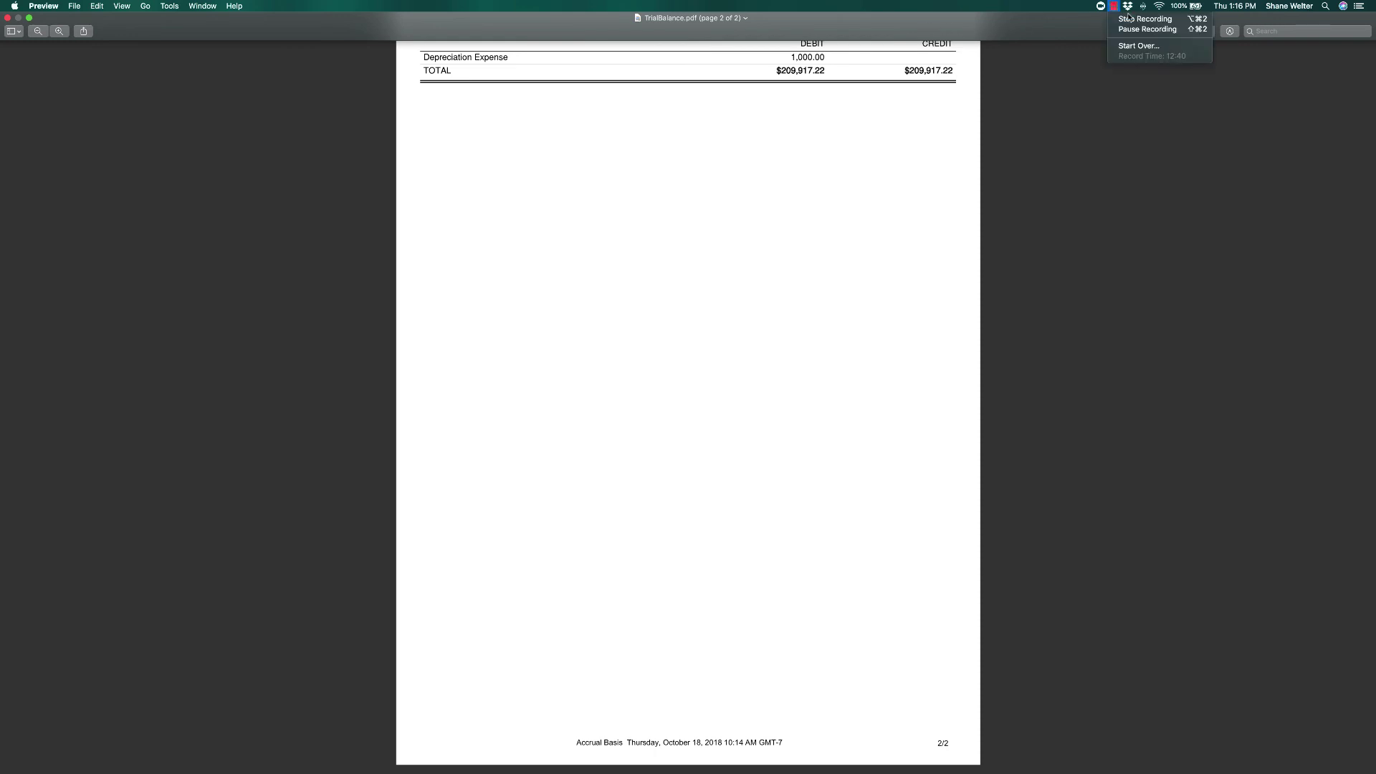